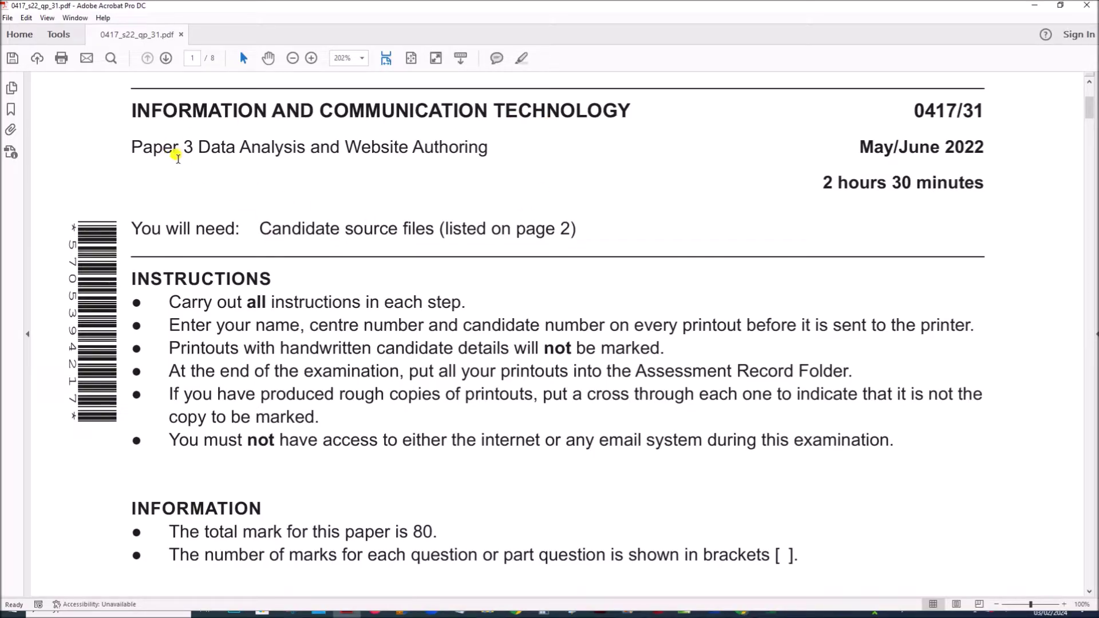
Step: Go to Task 5 – Spreadsheet on page 7 of the exam paper and read question 15
drag(964, 106, 986, 109)
scroll(524, 344, down, 10)
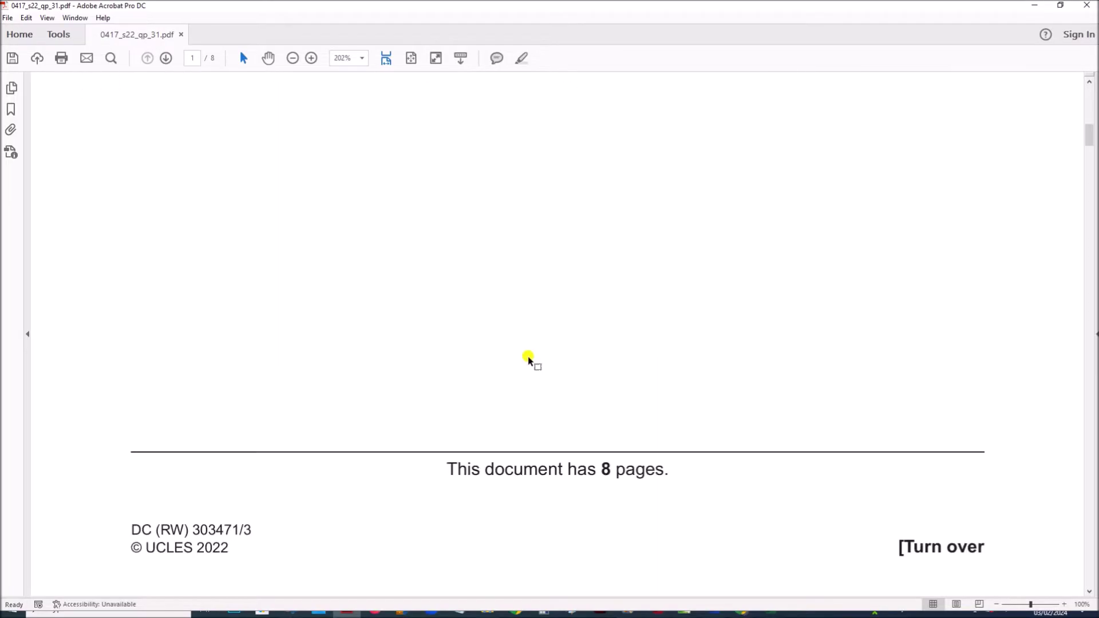
drag(1089, 131, 1094, 511)
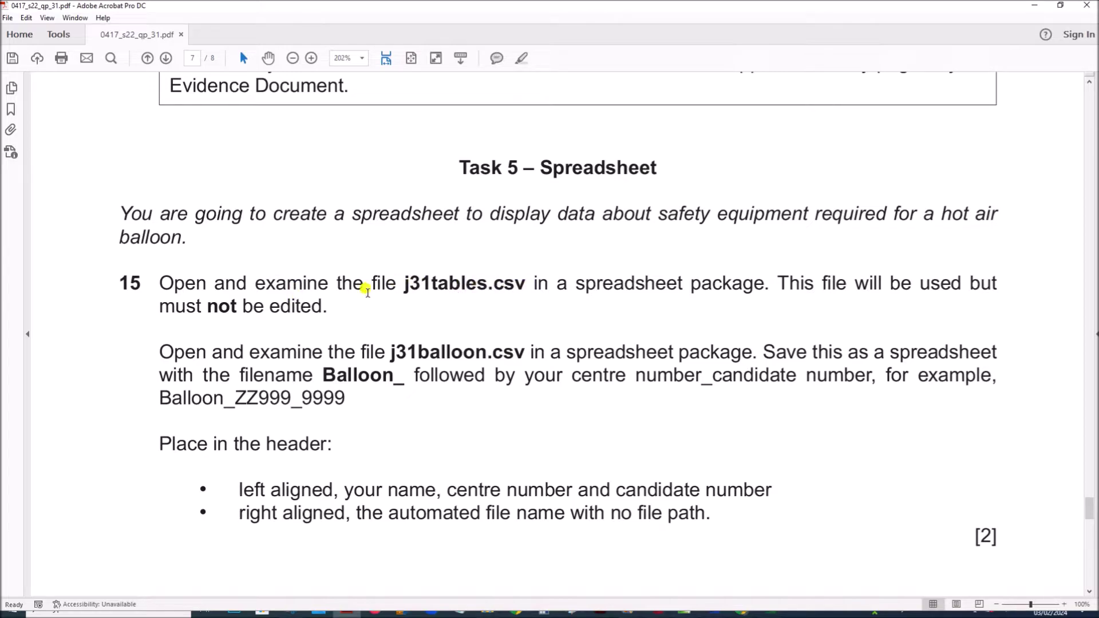
click(1060, 6)
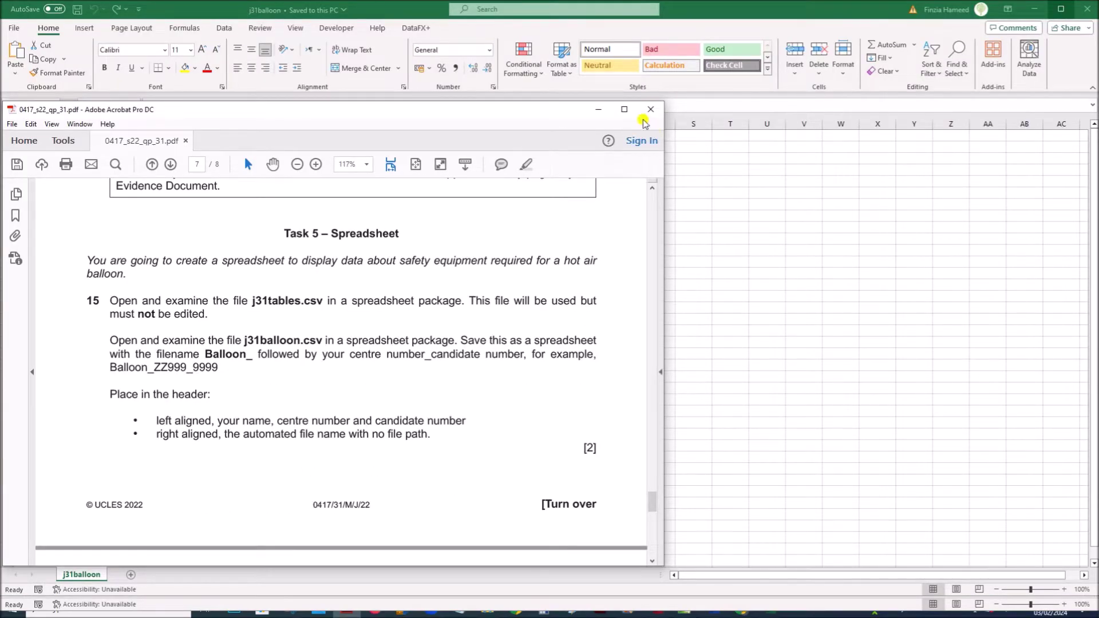
click(624, 109)
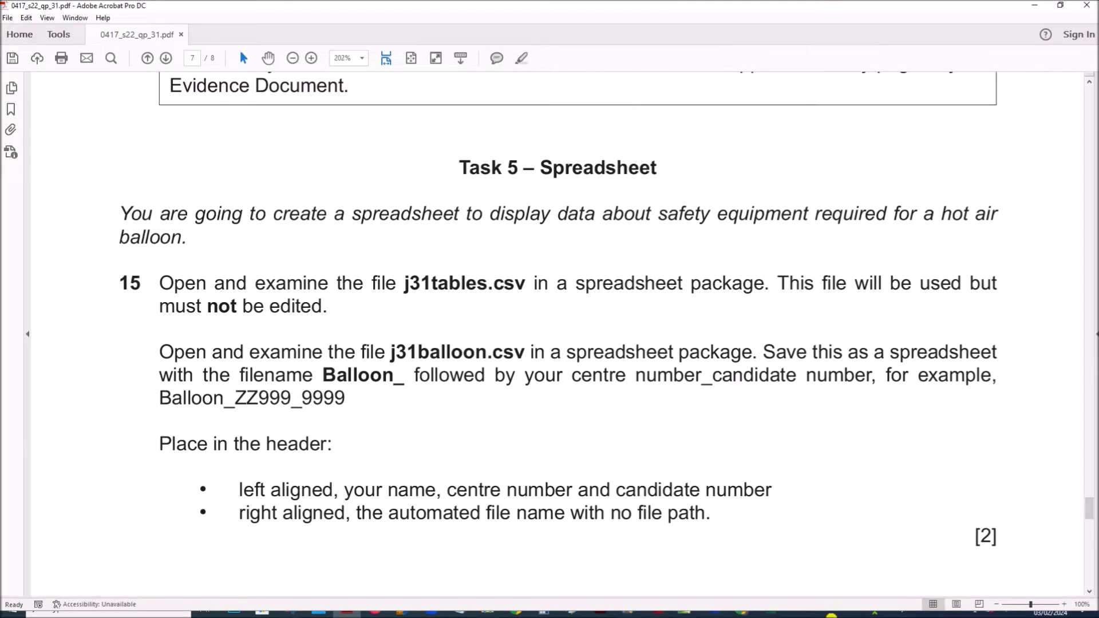
Step: Switch to the j31tables workbook in Excel and auto-fit all its columns so the full cell contents show
mouse_move(768, 607)
click(690, 569)
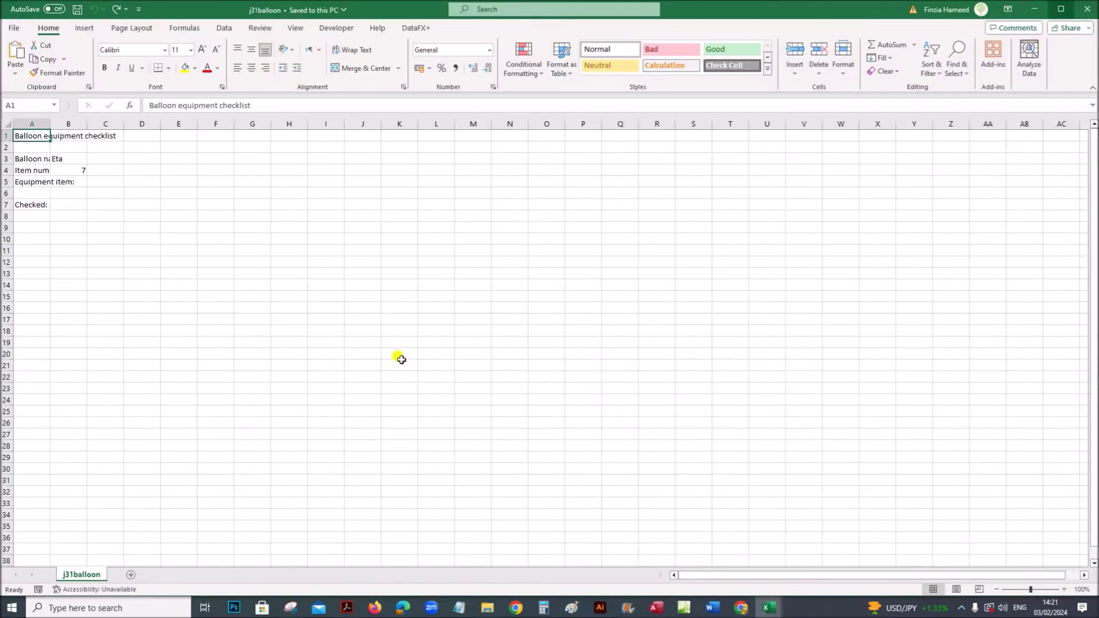
click(1061, 9)
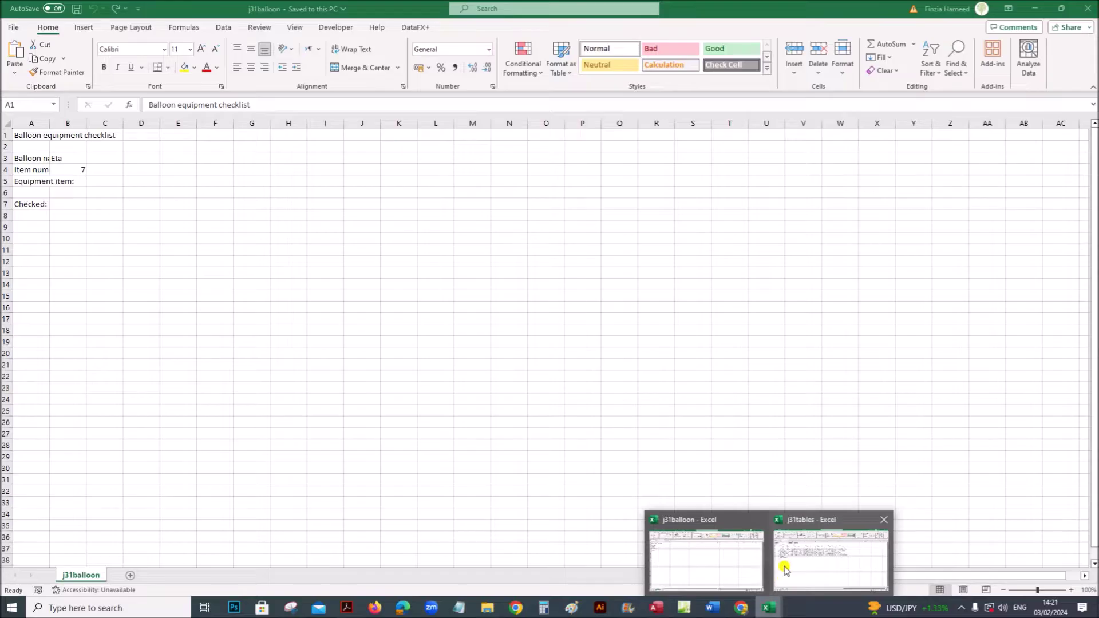
click(785, 569)
click(1059, 24)
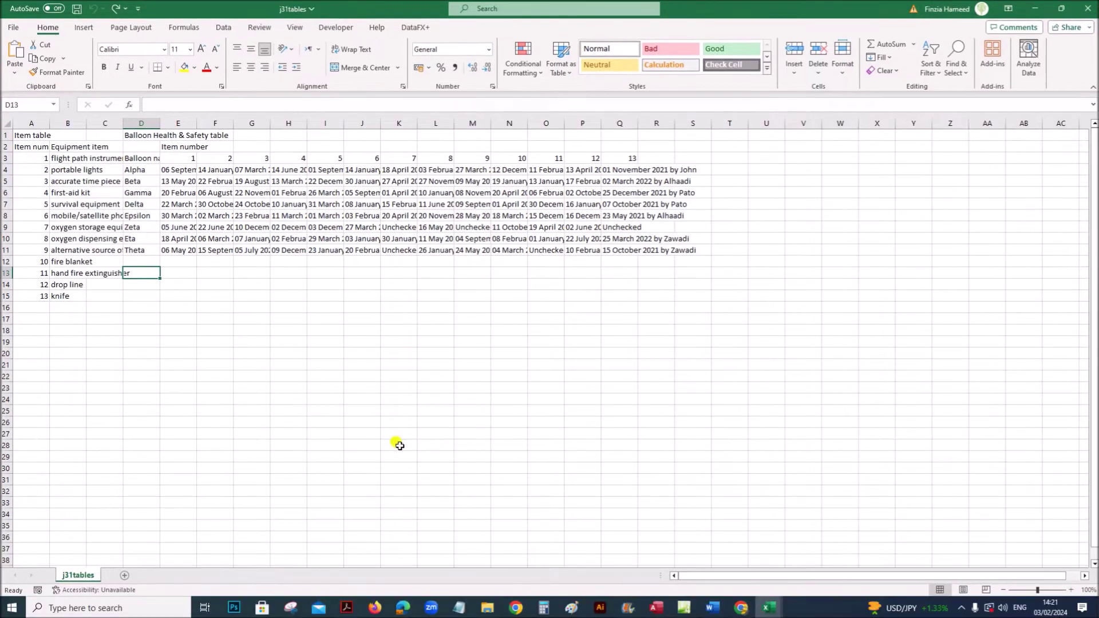
click(6, 122)
double_click(49, 122)
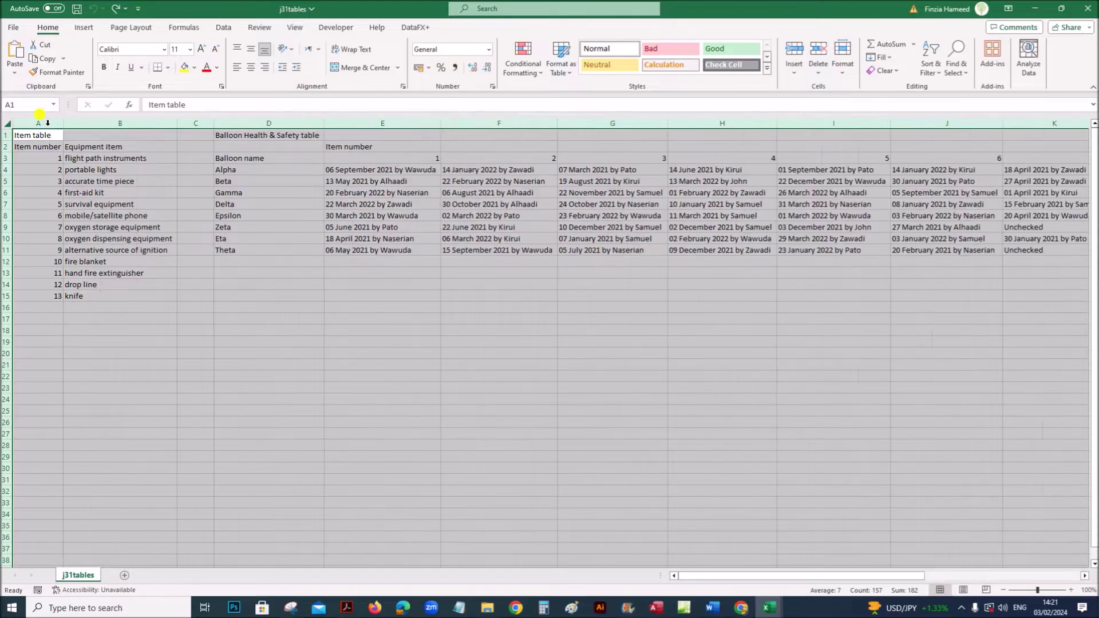
click(1070, 590)
click(1070, 590)
click(1070, 589)
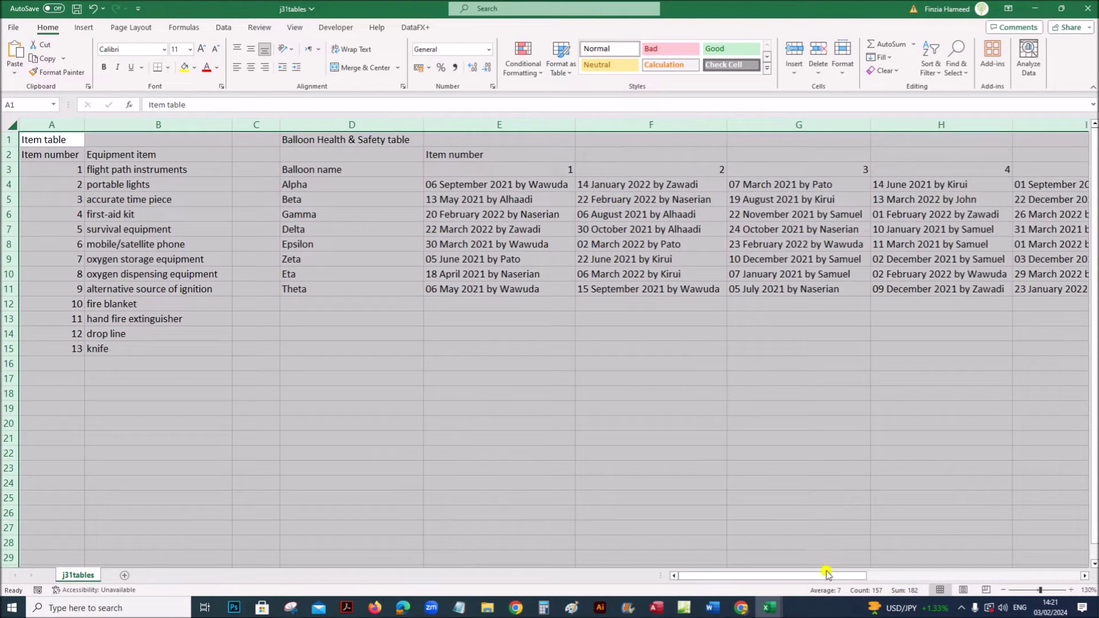
Step: Return to the exam paper in Acrobat and read question 15's instruction on opening j31balloon.csv and saving it as a spreadsheet
click(347, 608)
scroll(410, 455, down, 1)
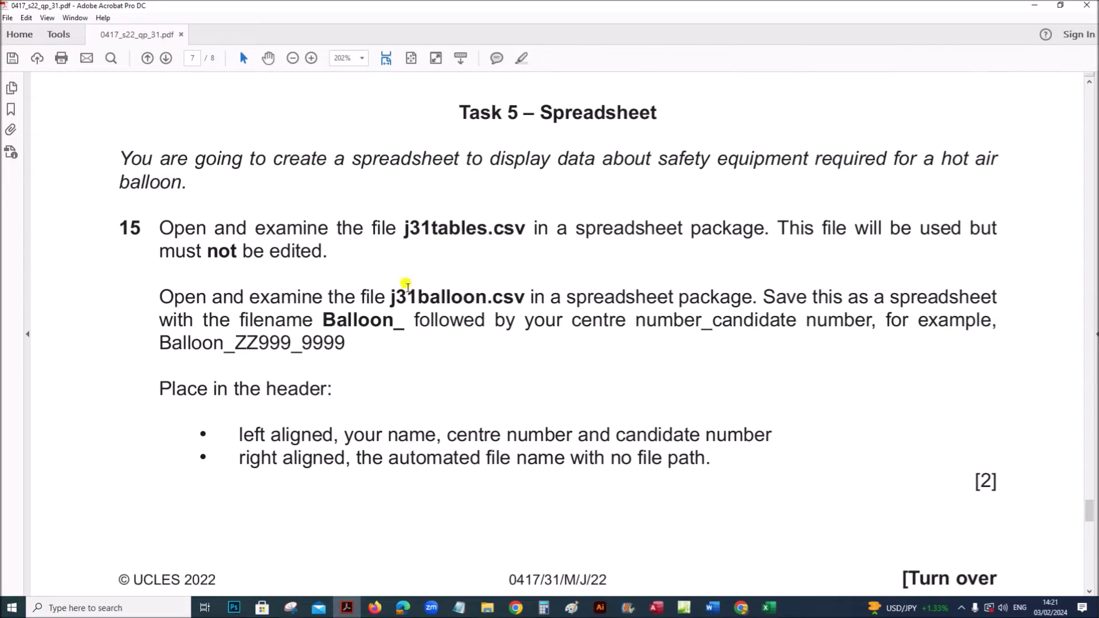
drag(417, 297, 524, 299)
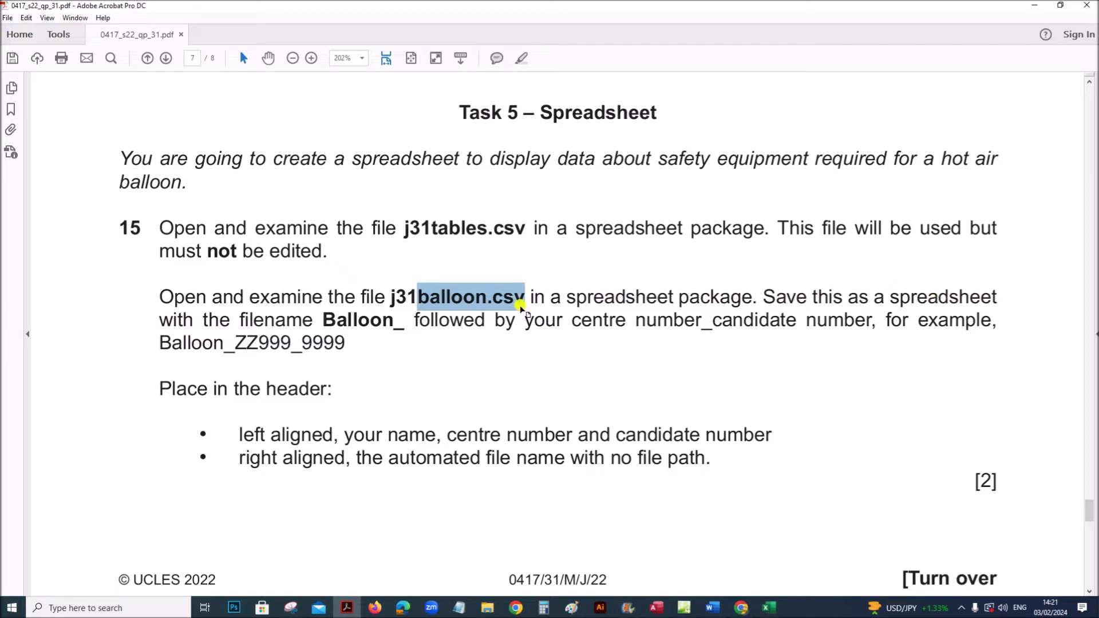
Step: Switch to the j31balloon workbook in Excel, auto-fit all its columns and enlarge the sheet display to 180%
click(764, 605)
click(706, 558)
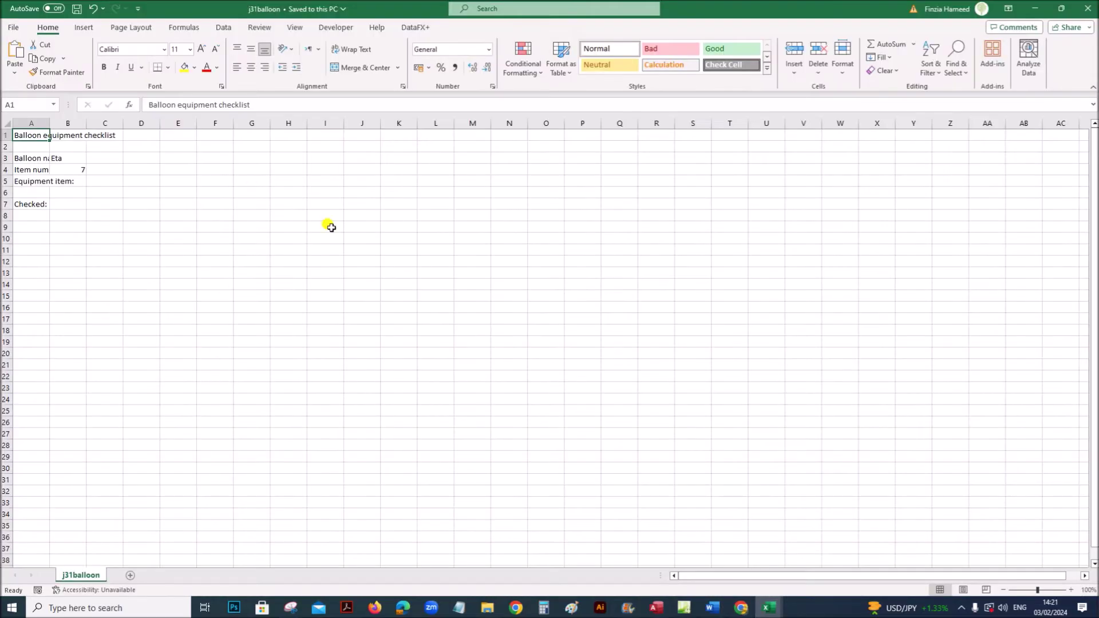
click(4, 123)
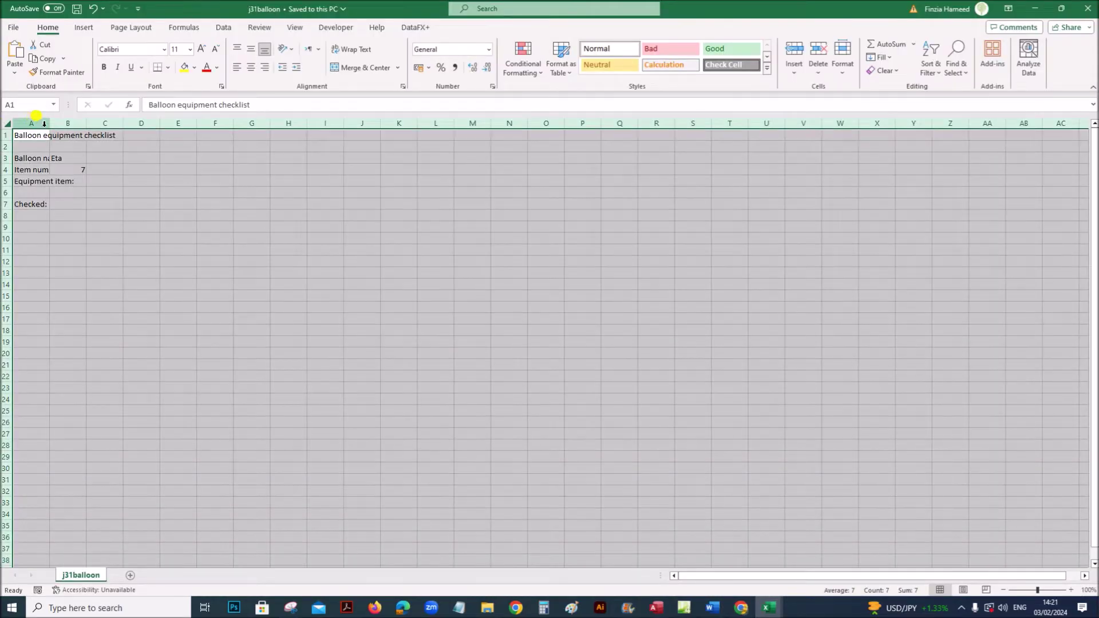
double_click(49, 123)
click(1070, 590)
click(1071, 590)
click(1071, 590)
click(1071, 590)
click(1070, 590)
click(1070, 590)
click(1071, 590)
click(1070, 590)
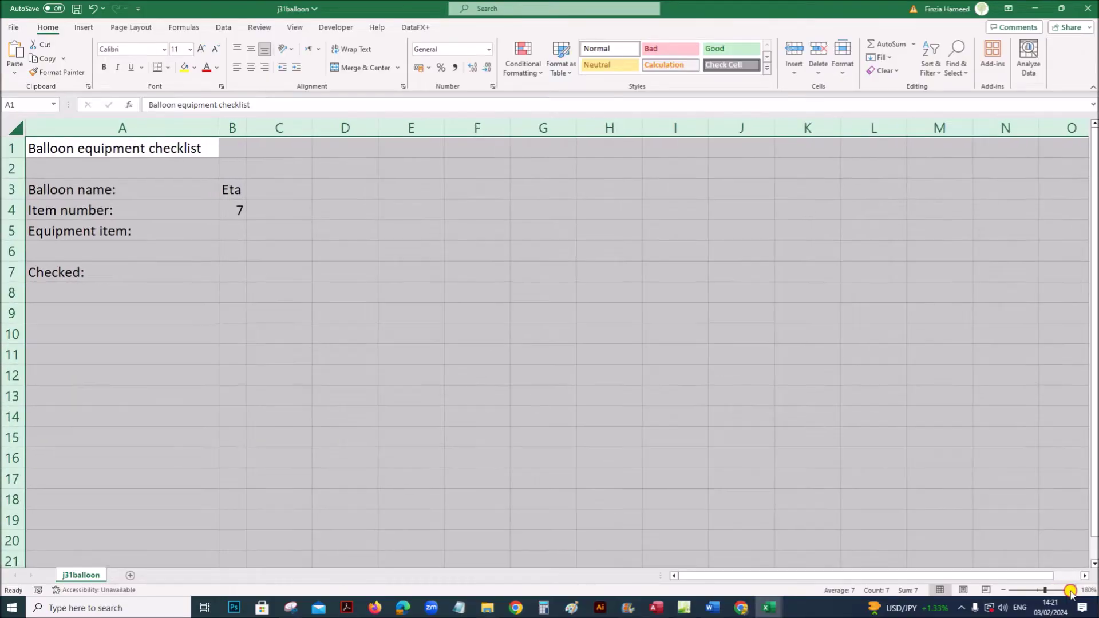
Step: Save j31balloon as an Excel Workbook named Balloon_ZZ123_1234 in the June 2022 31 folder
click(402, 414)
click(12, 28)
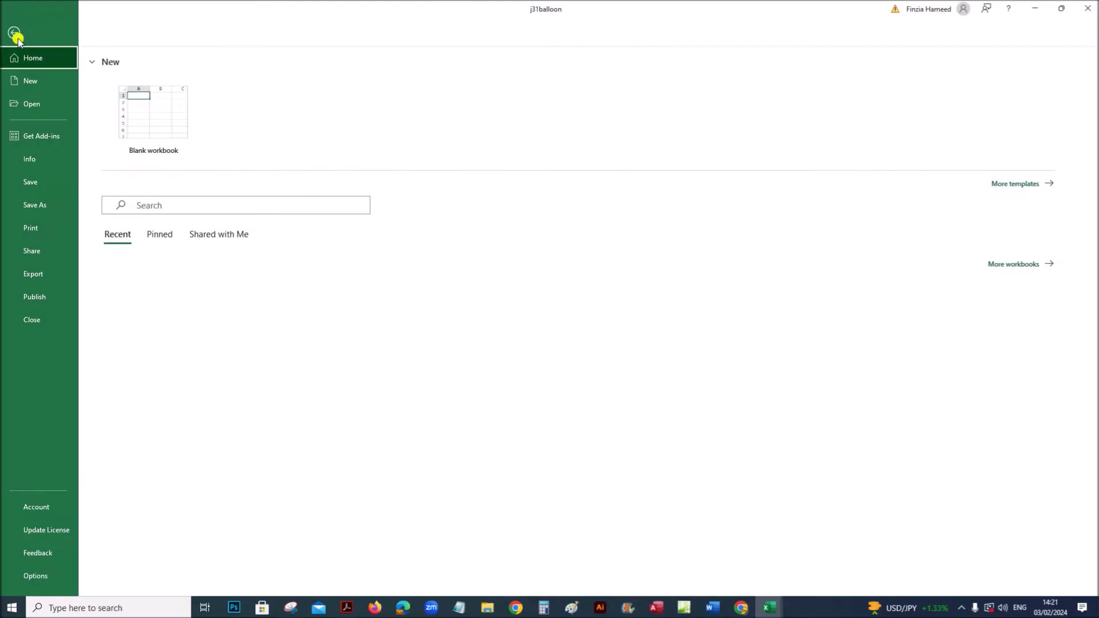
click(42, 206)
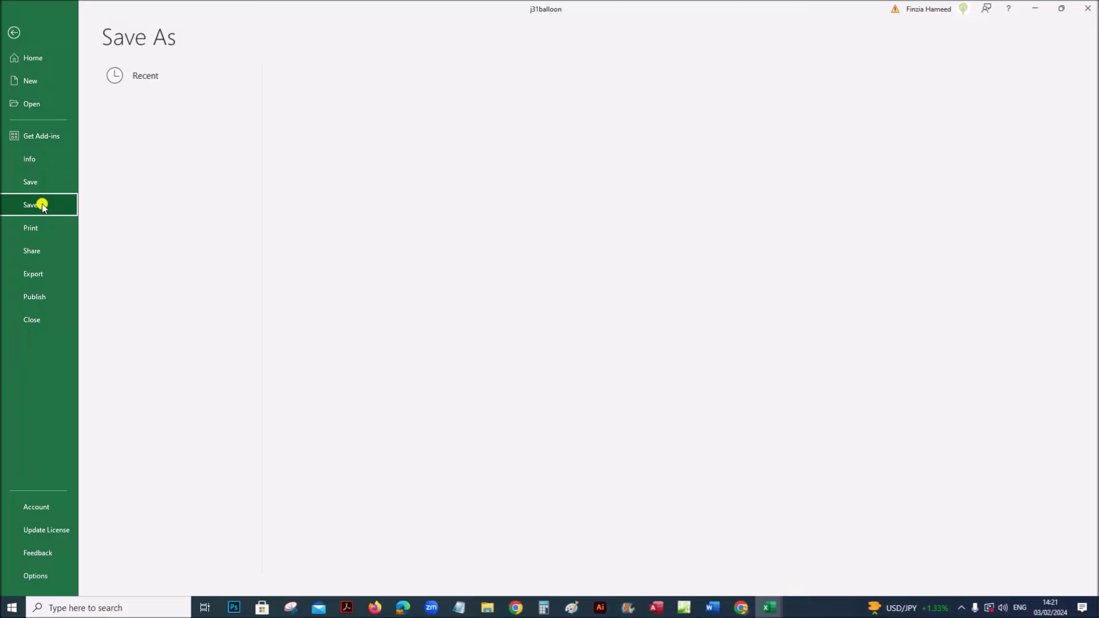
click(136, 256)
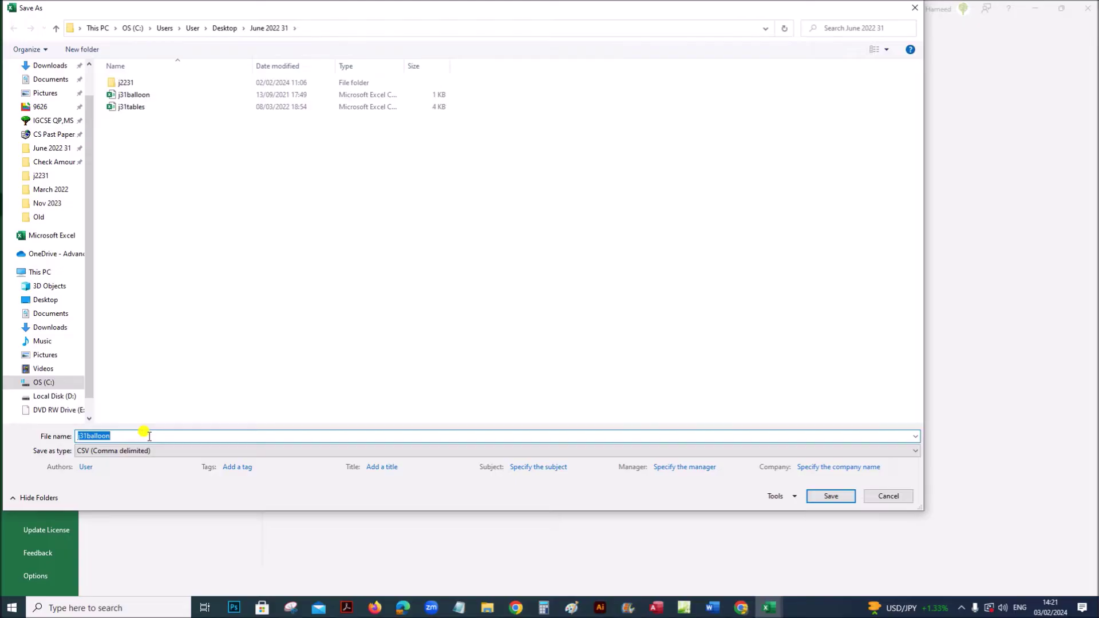
text(Ba)
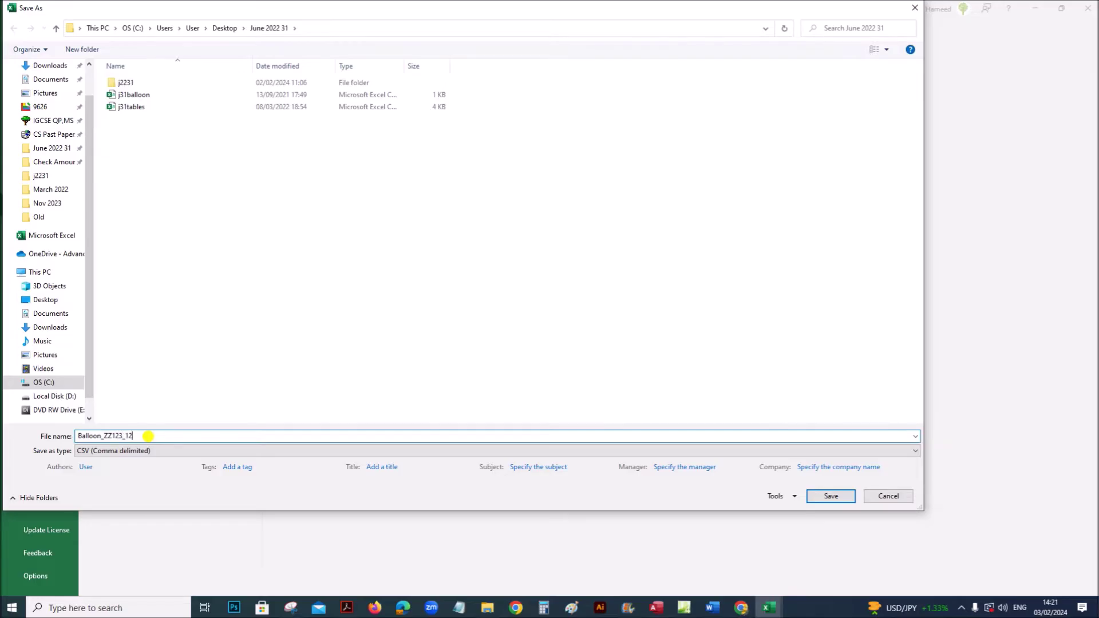
click(141, 451)
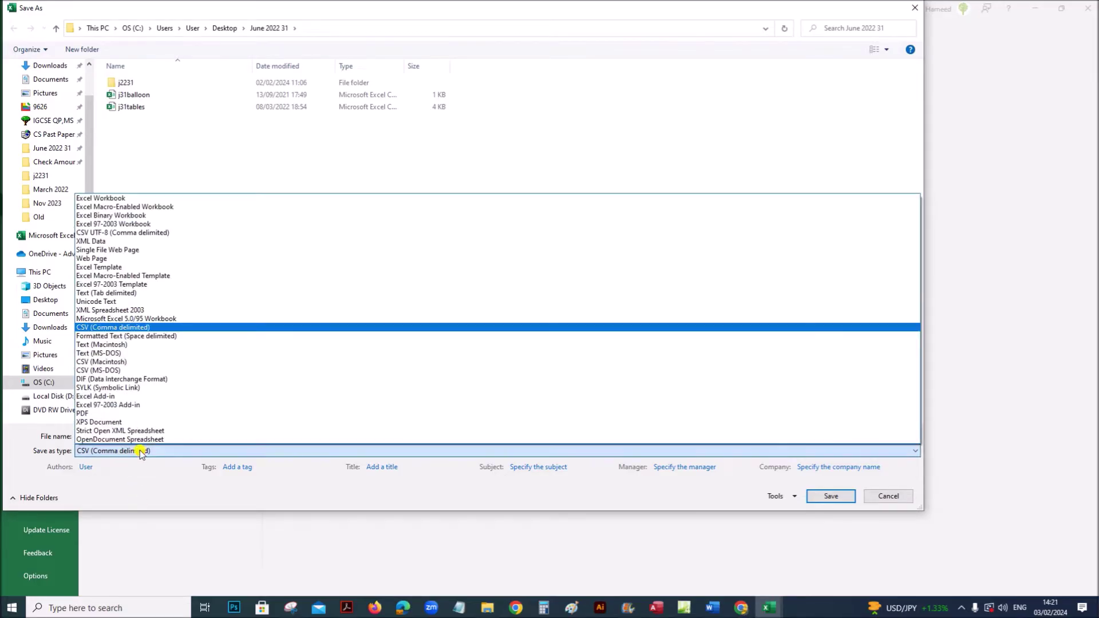
click(152, 198)
click(817, 511)
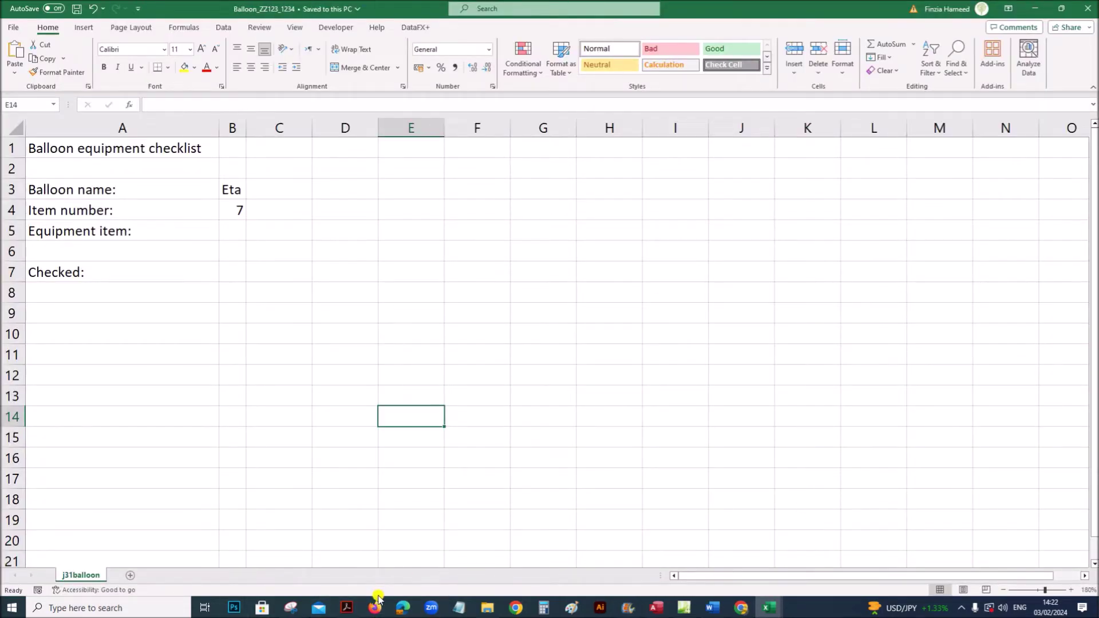
Step: Switch to the exam paper in Acrobat and read the left- and right-aligned header requirements in question 15
click(347, 608)
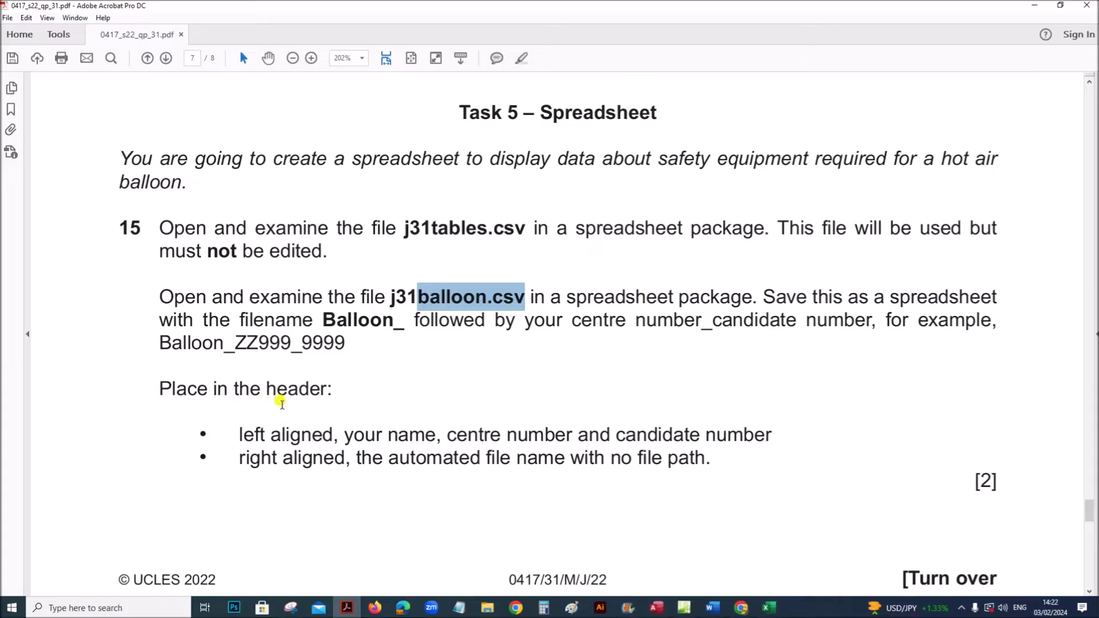
drag(252, 434, 751, 424)
drag(241, 458, 712, 461)
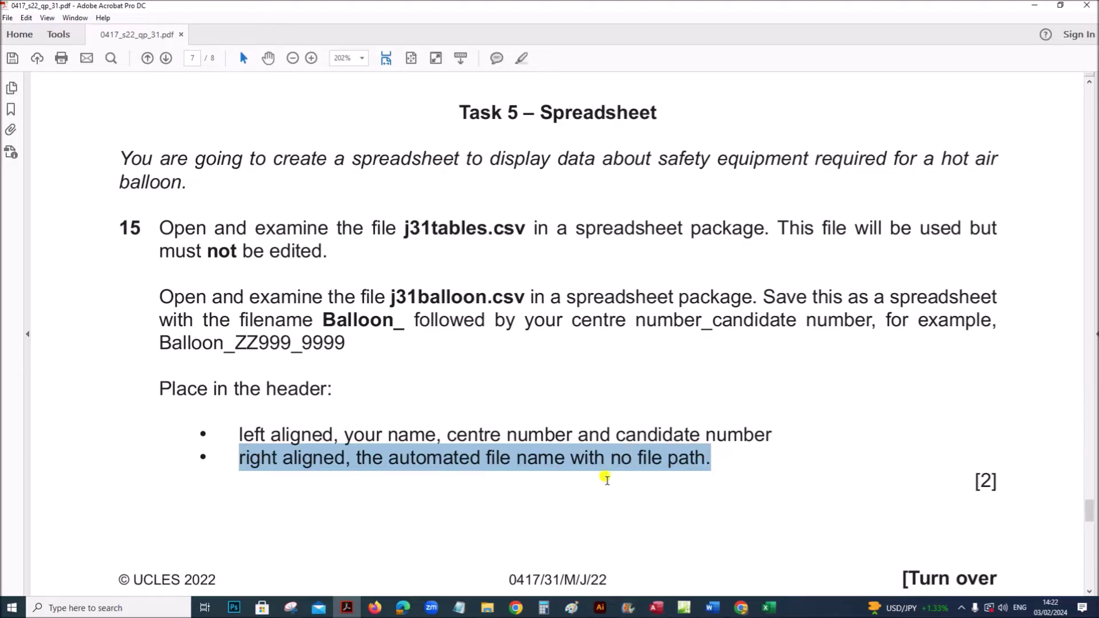
Step: Add a header to the Balloon_ZZ123_1234 workbook with "Name,ZZ123,1234" left-aligned and the automated file name right-aligned, and return to Normal view
click(769, 608)
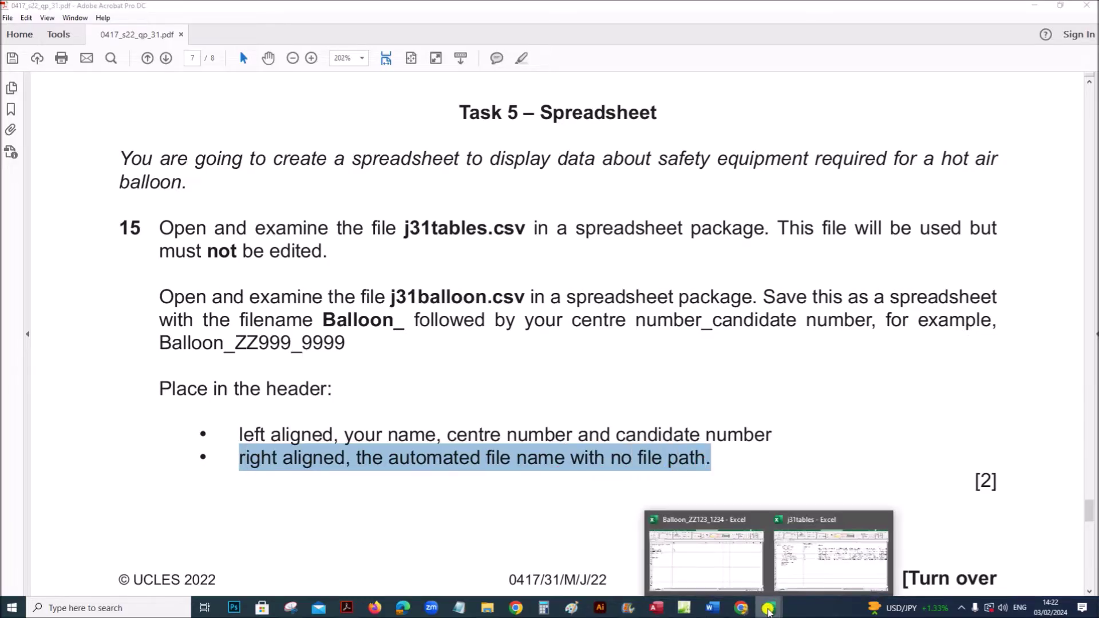
click(730, 589)
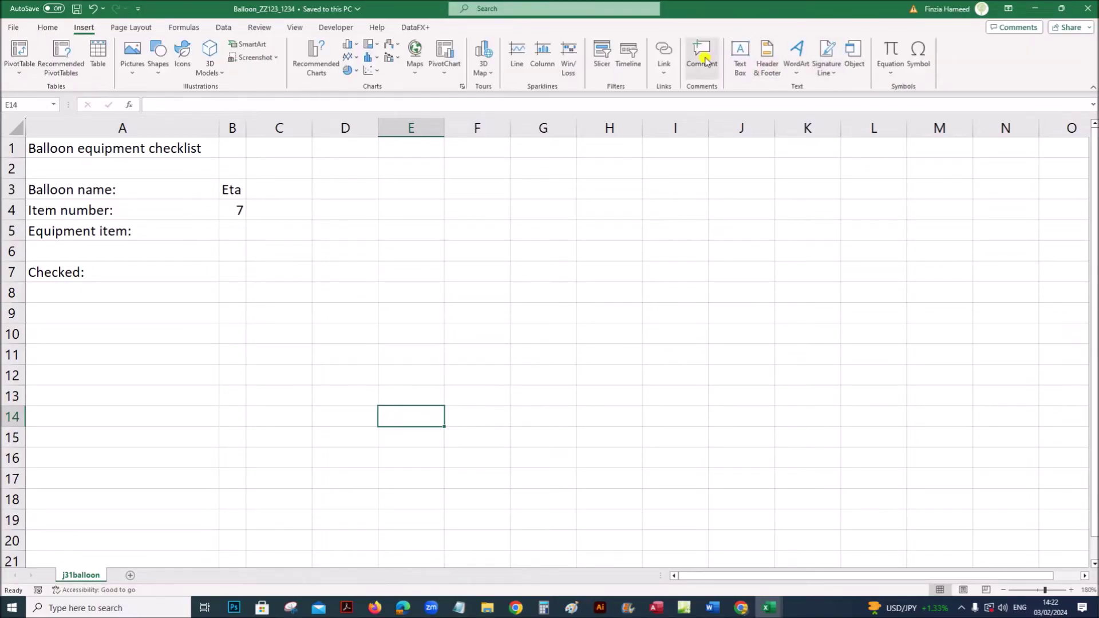
click(765, 62)
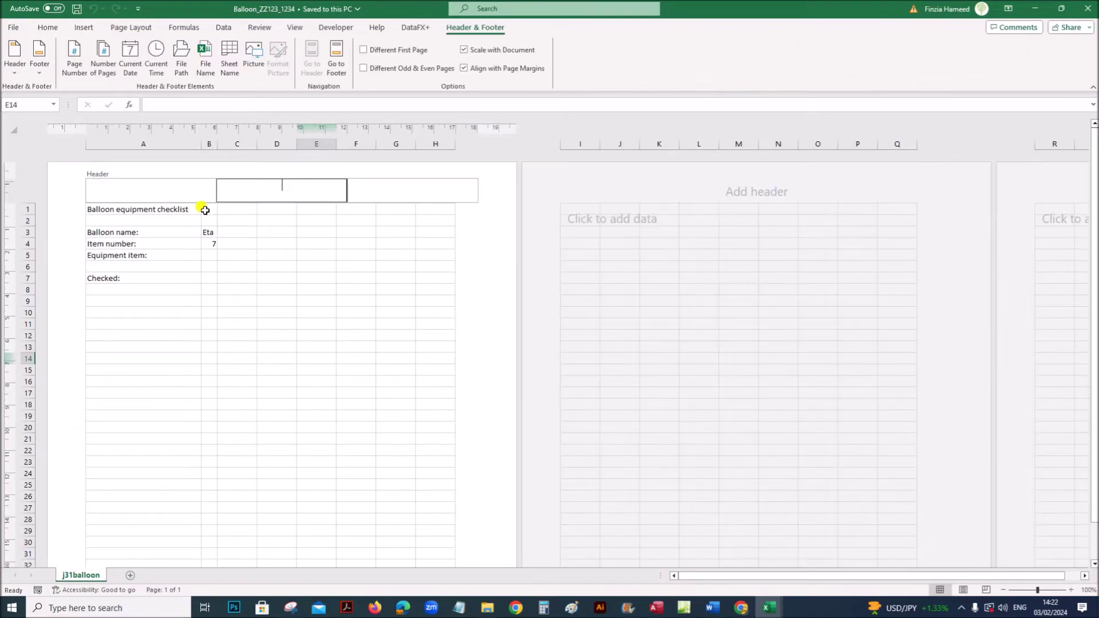
click(165, 198)
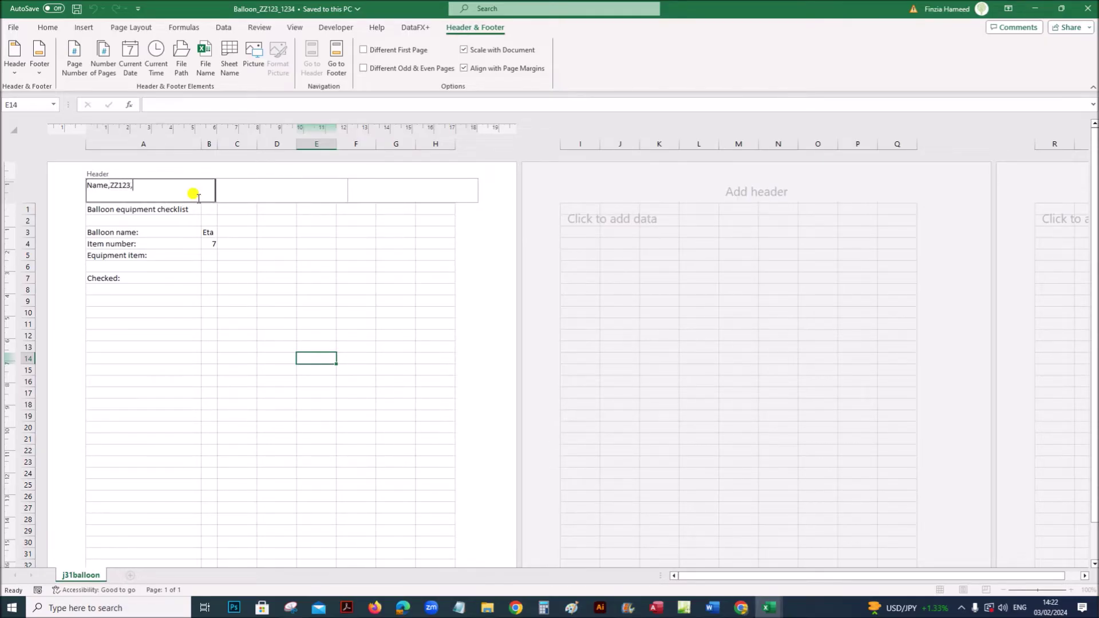
click(389, 189)
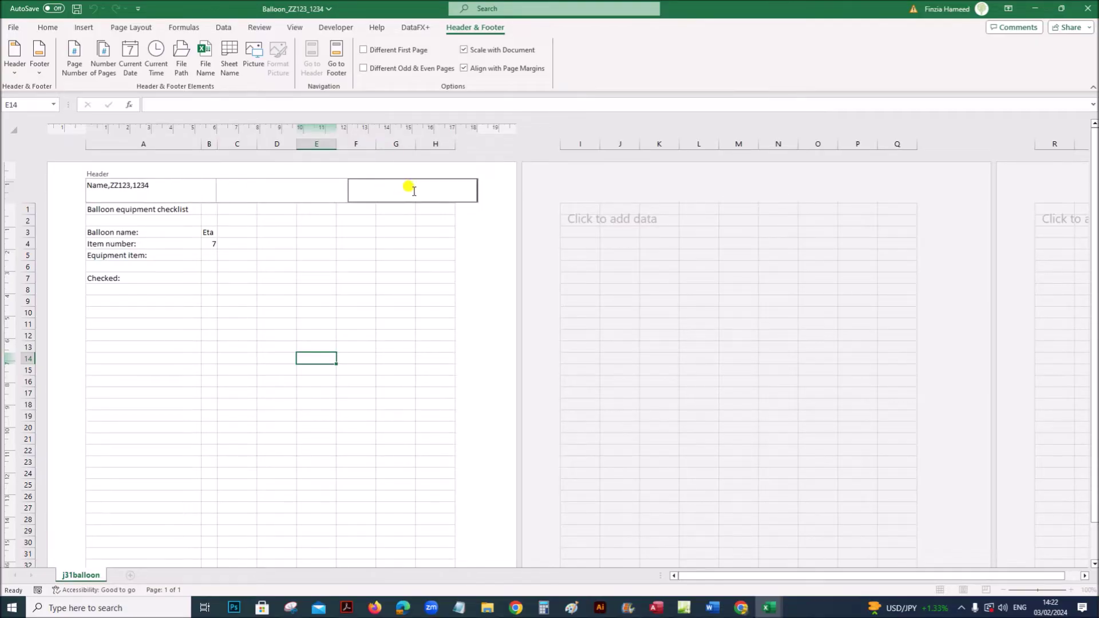
click(207, 68)
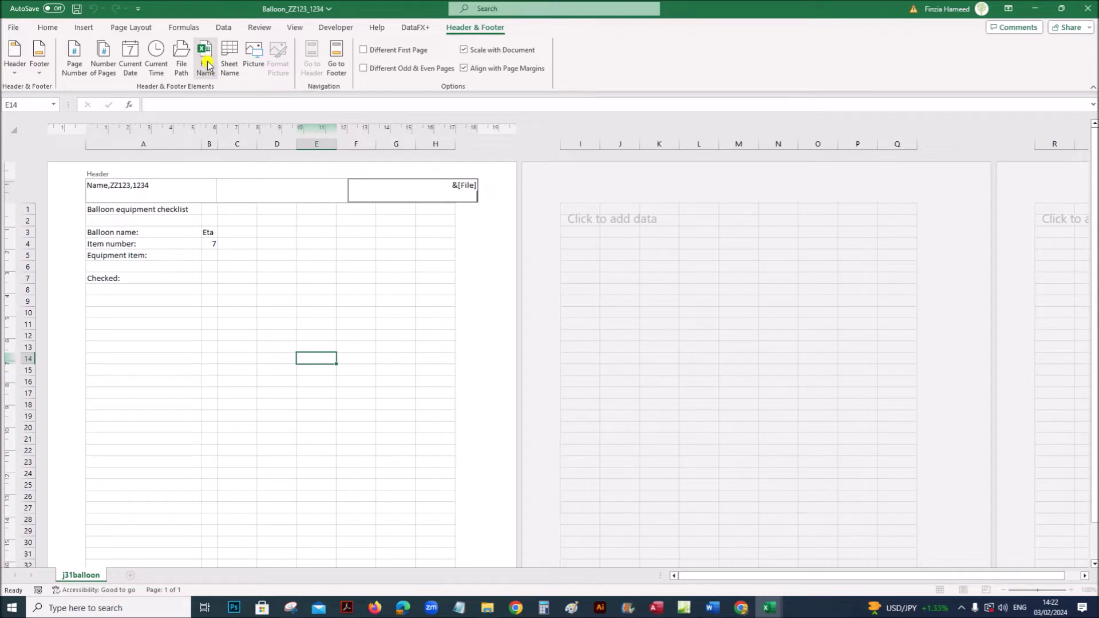
click(361, 278)
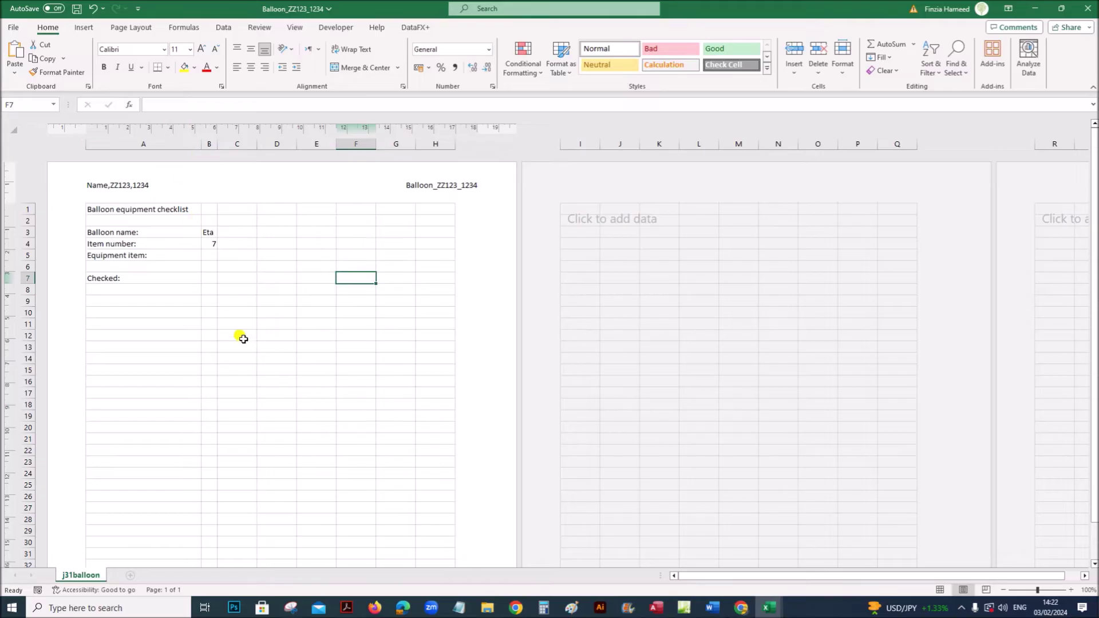
click(294, 27)
click(158, 58)
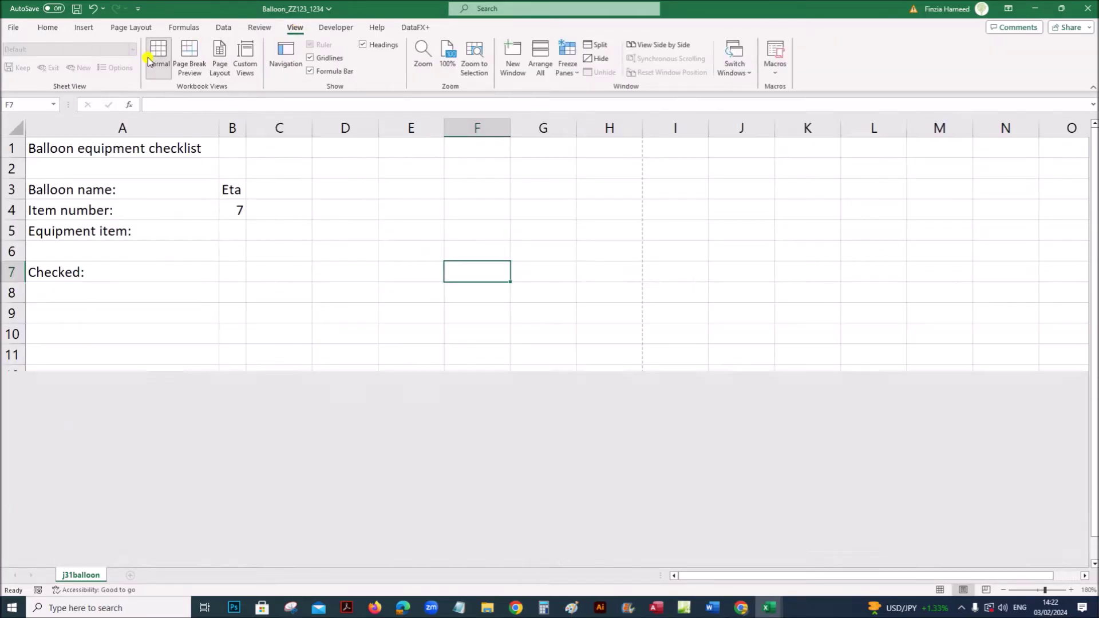
Step: Switch to the exam paper in Acrobat and read question 16 about the lookup formula for cell B5
click(348, 609)
scroll(432, 481, down, 10)
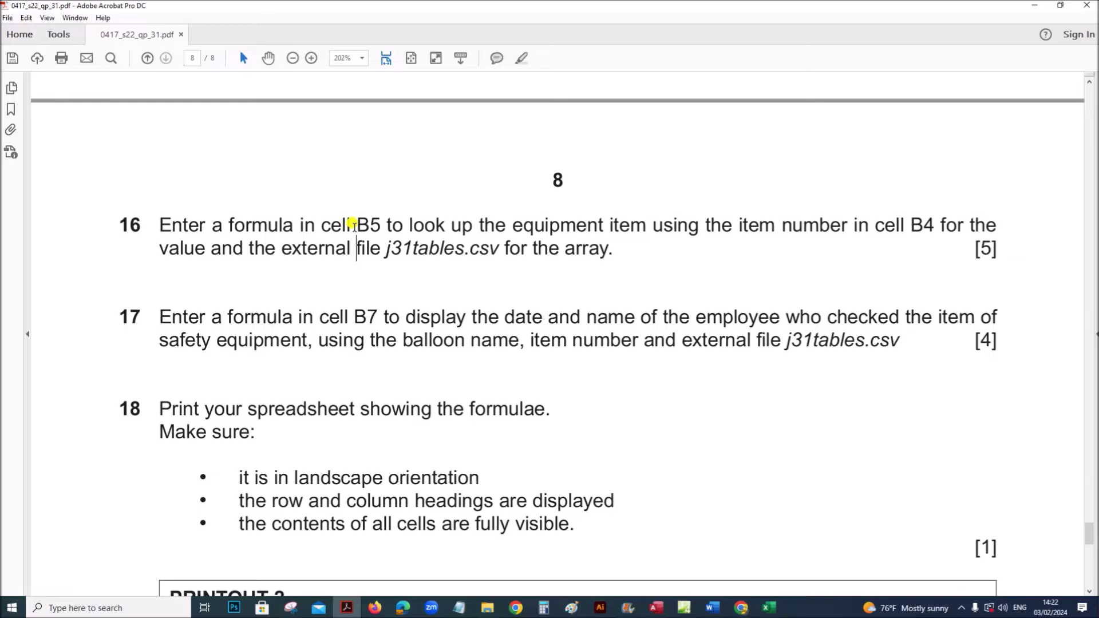
drag(358, 221, 674, 255)
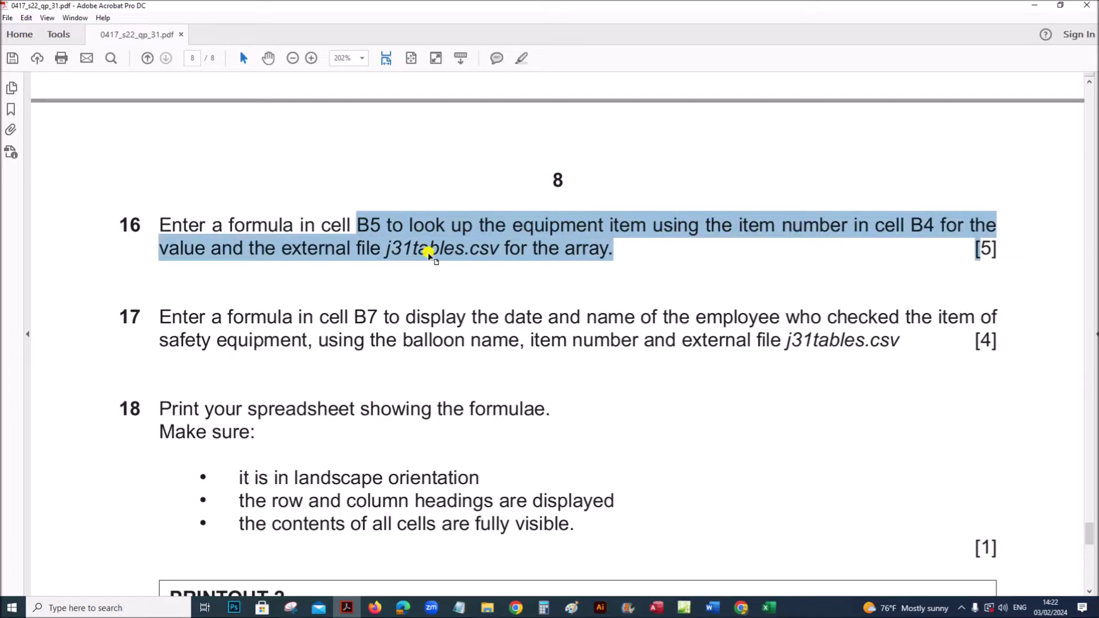
Step: Switch to the j31tables workbook in Excel, clear the whole-sheet selection and examine the item number and equipment item columns
mouse_move(769, 608)
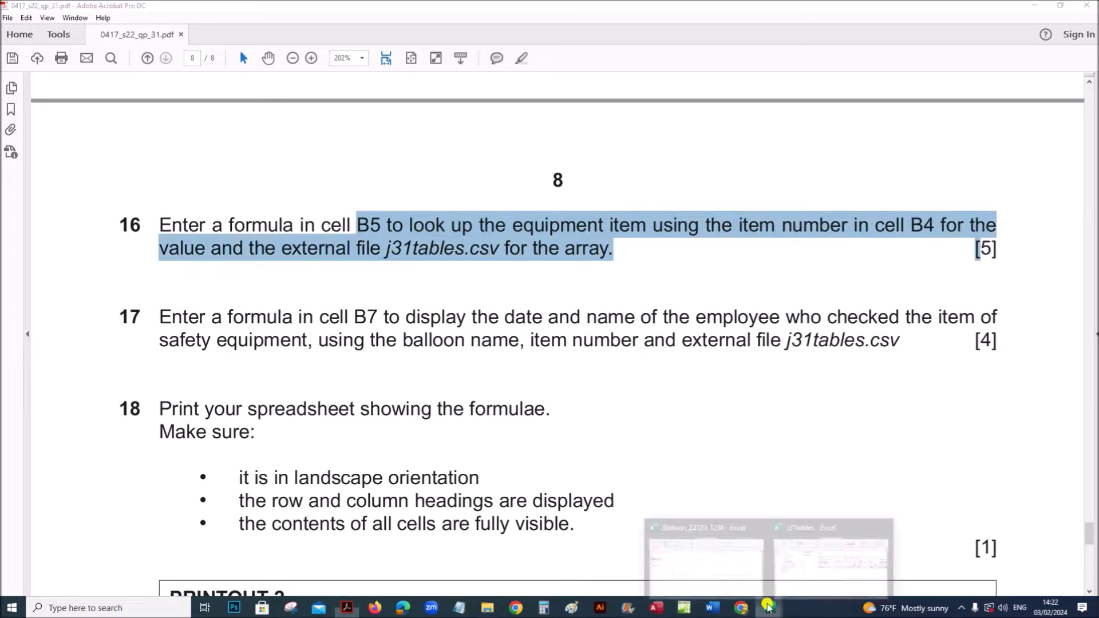
click(784, 564)
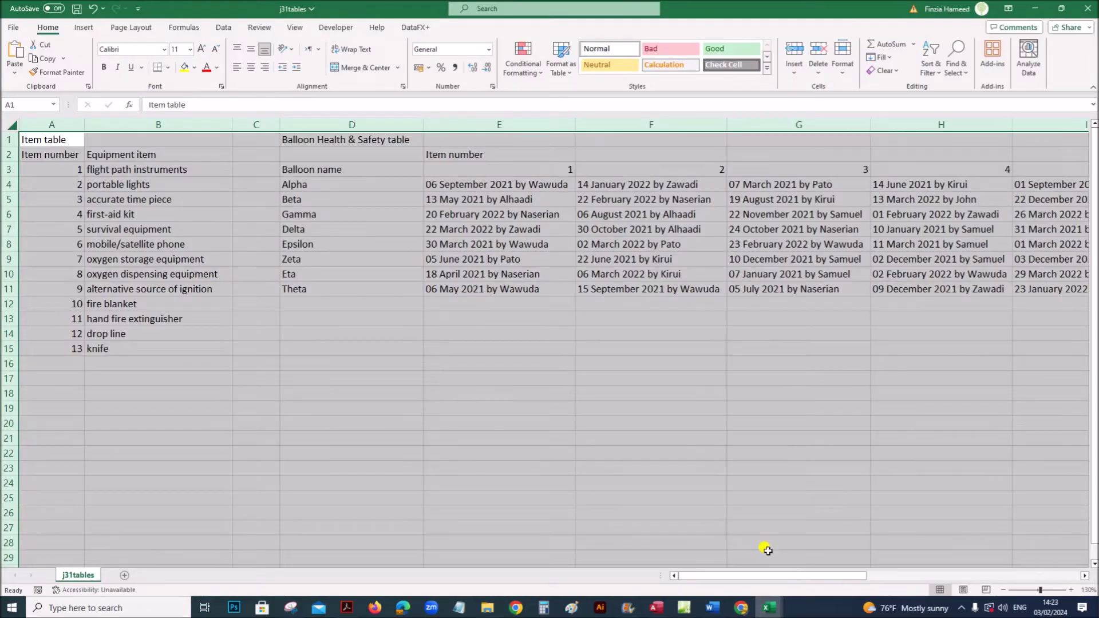
click(647, 364)
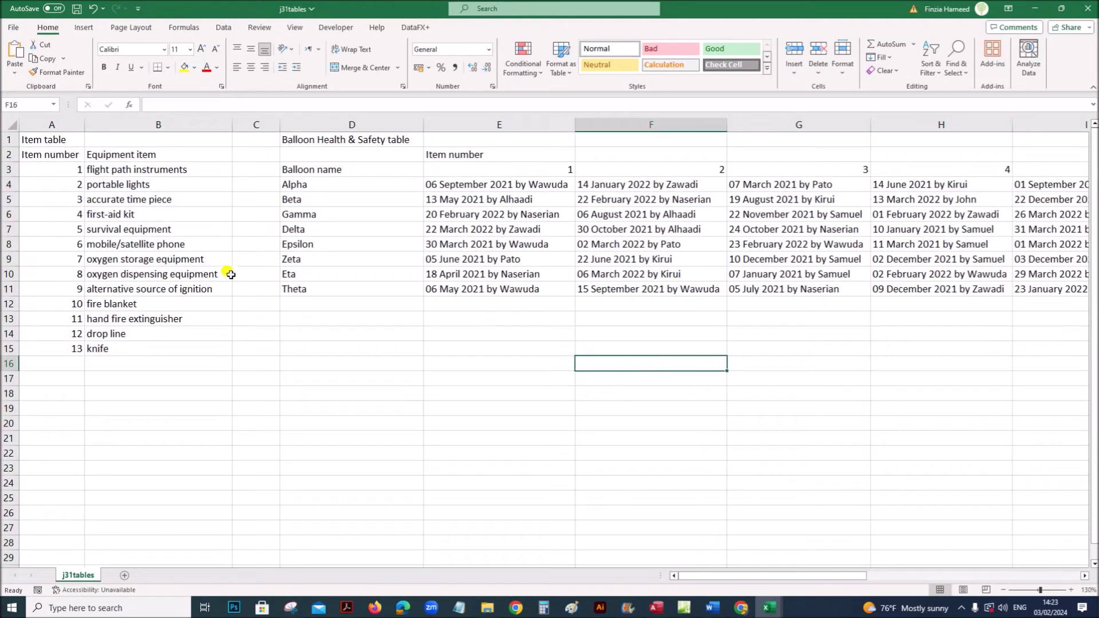
Step: Examine the item number and equipment item columns of the item table in j31tables as the lookup array
drag(61, 159, 67, 350)
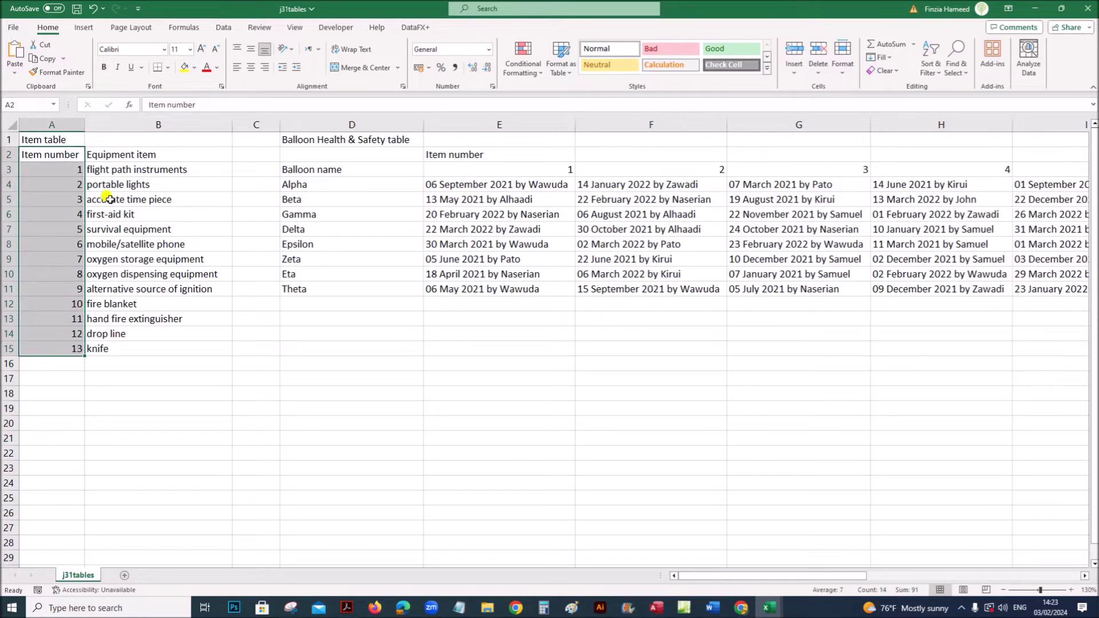
drag(122, 159, 105, 350)
drag(56, 160, 123, 350)
drag(53, 141, 139, 344)
click(114, 303)
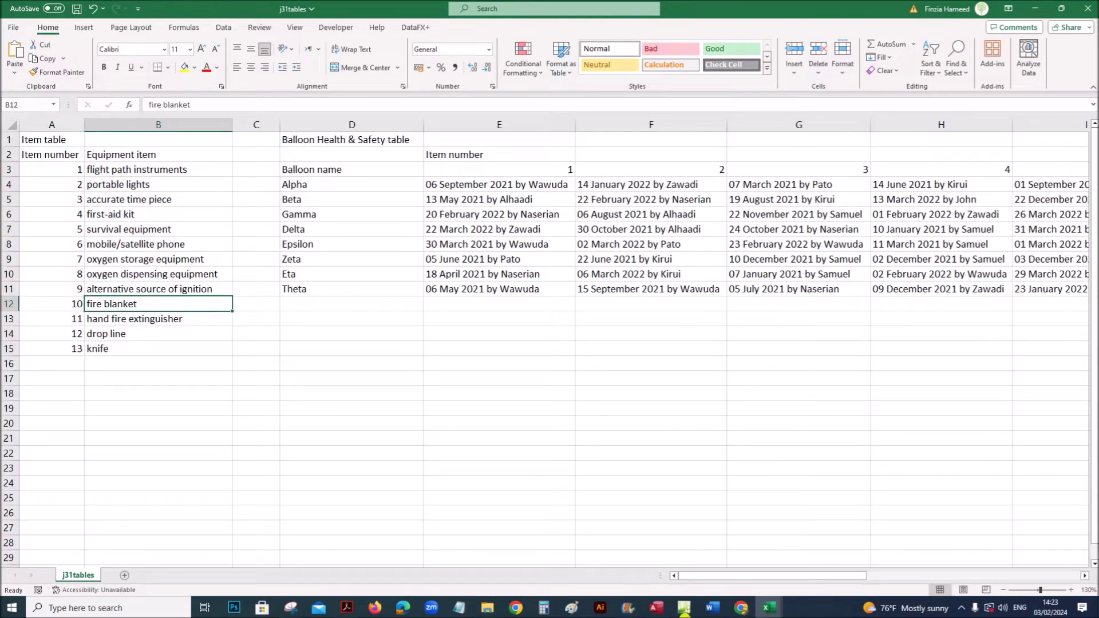
Step: Switch to the Balloon_ZZ123_1234 workbook and examine the item number in B4 and the equipment item cell B5
click(768, 608)
click(737, 582)
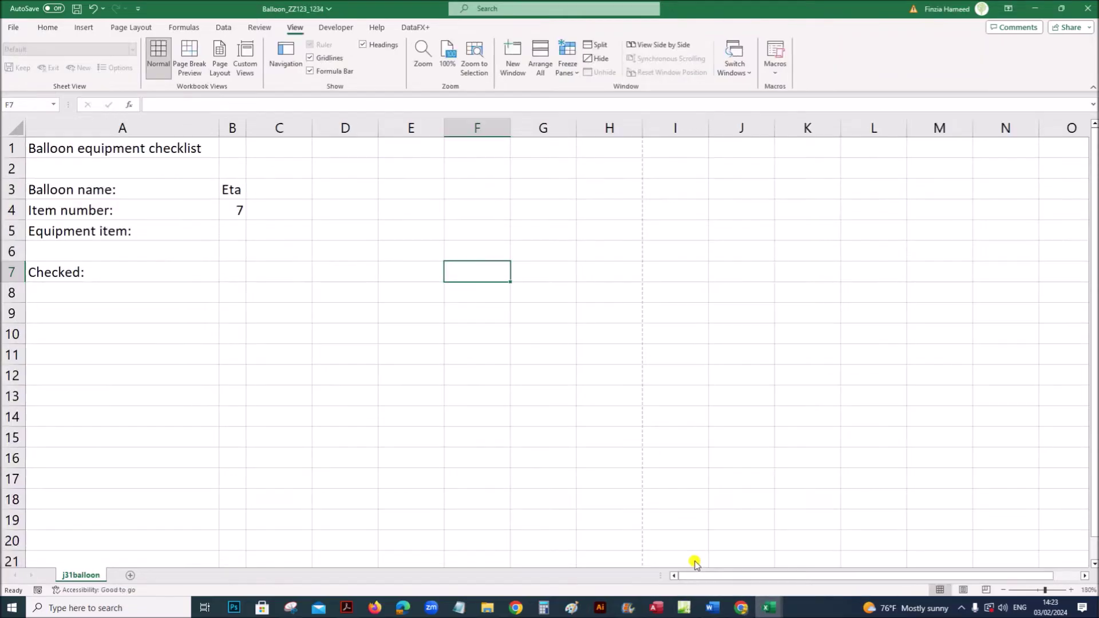
click(235, 232)
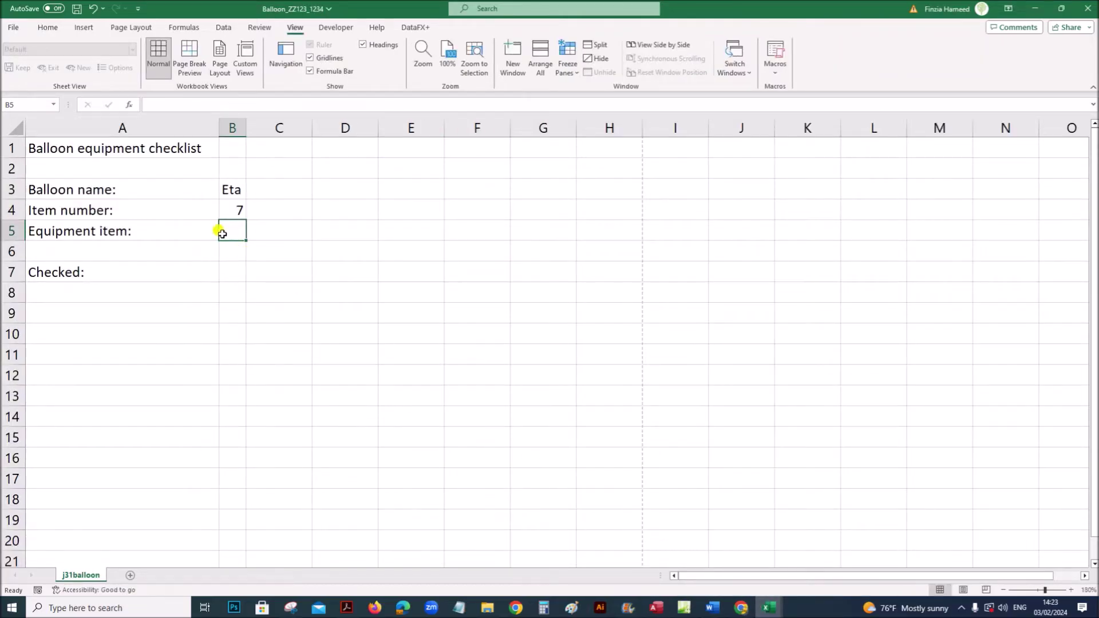
click(349, 336)
click(238, 210)
text(7)
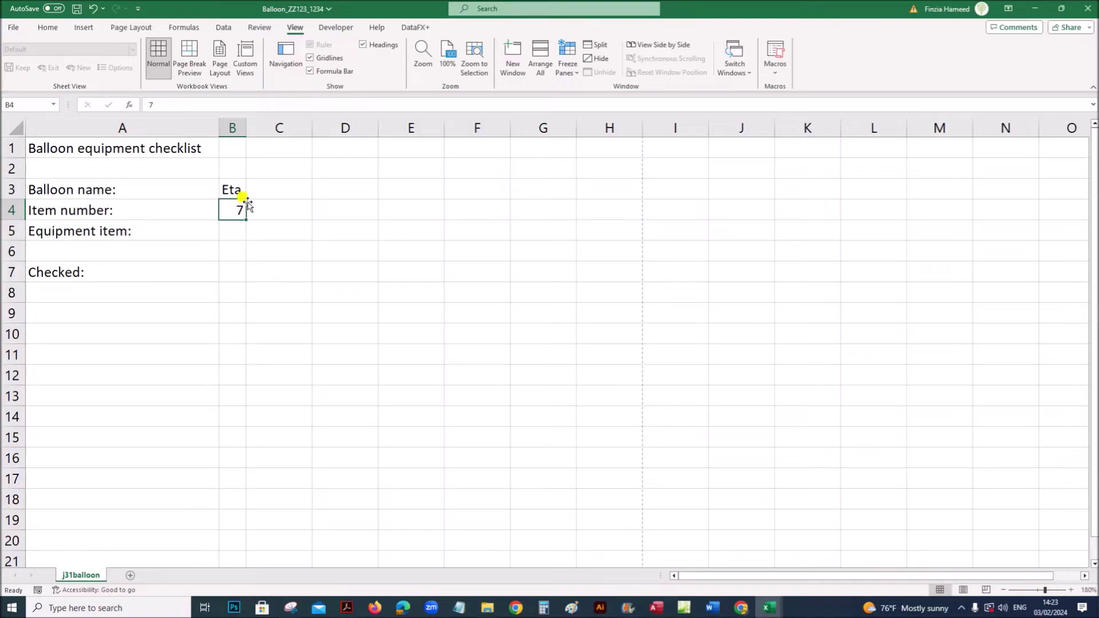
Step: Start a VLOOKUP formula in cell B5, open its function arguments and move the dialog clear of the data
click(234, 229)
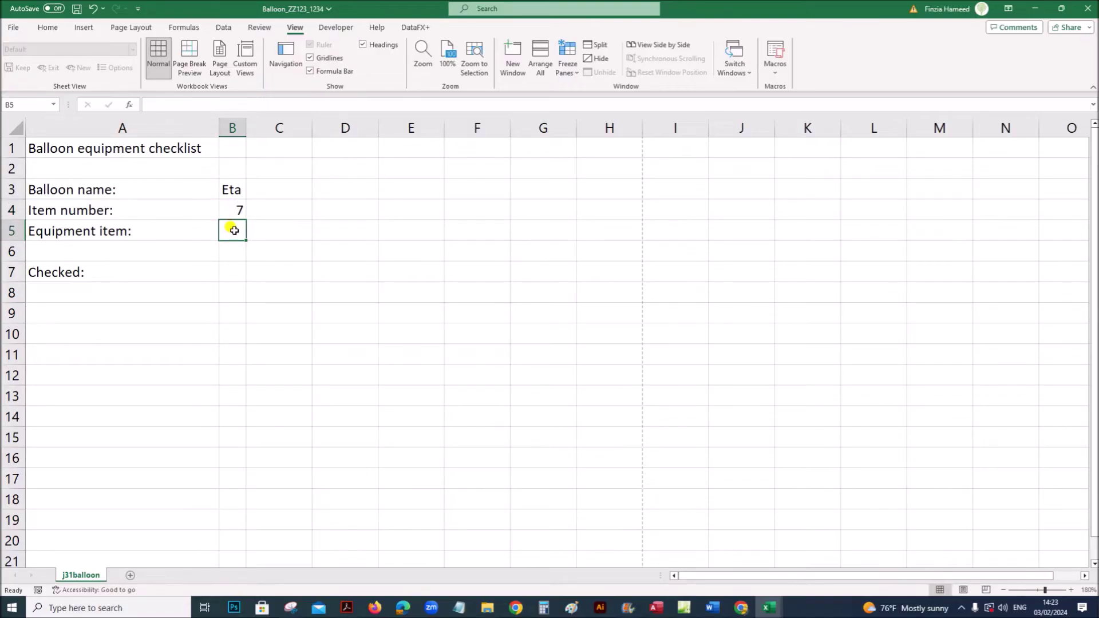
text(=)
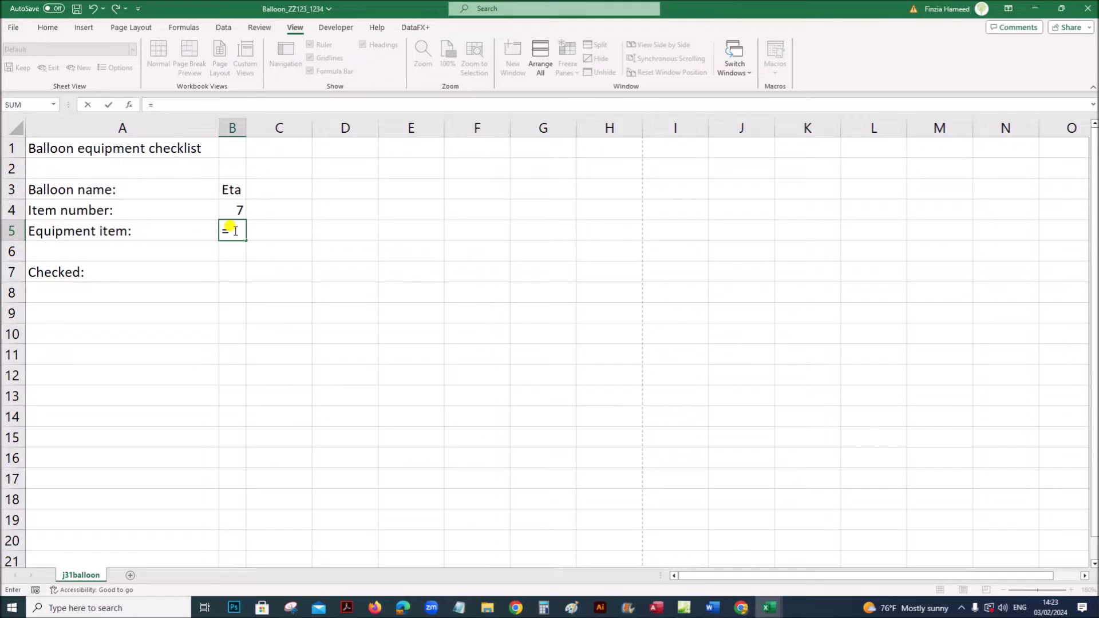
text(vlooku)
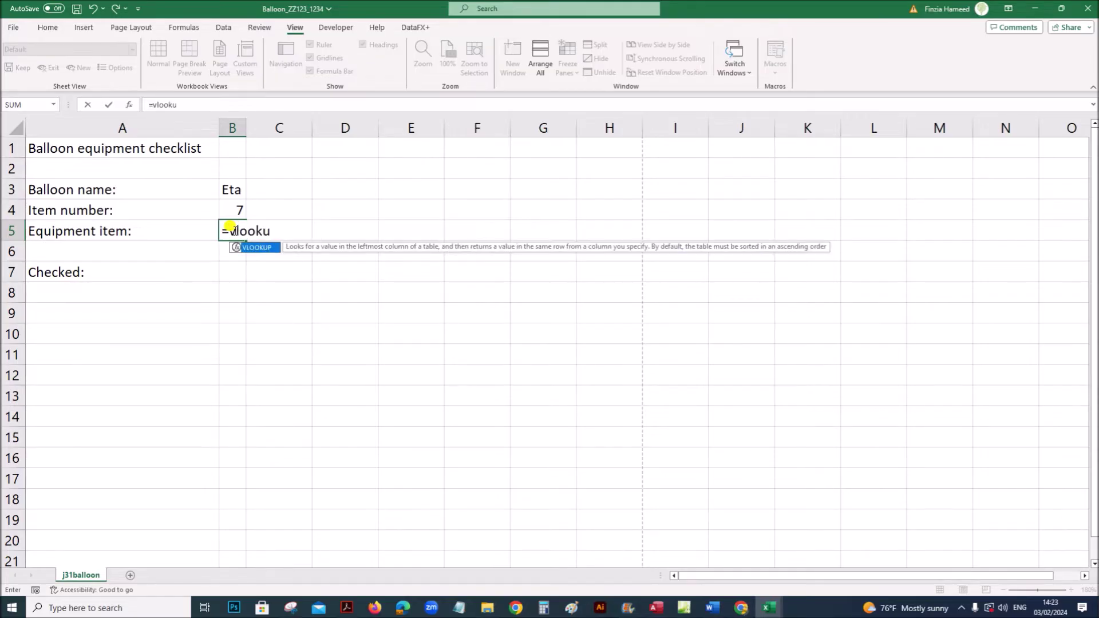
double_click(266, 250)
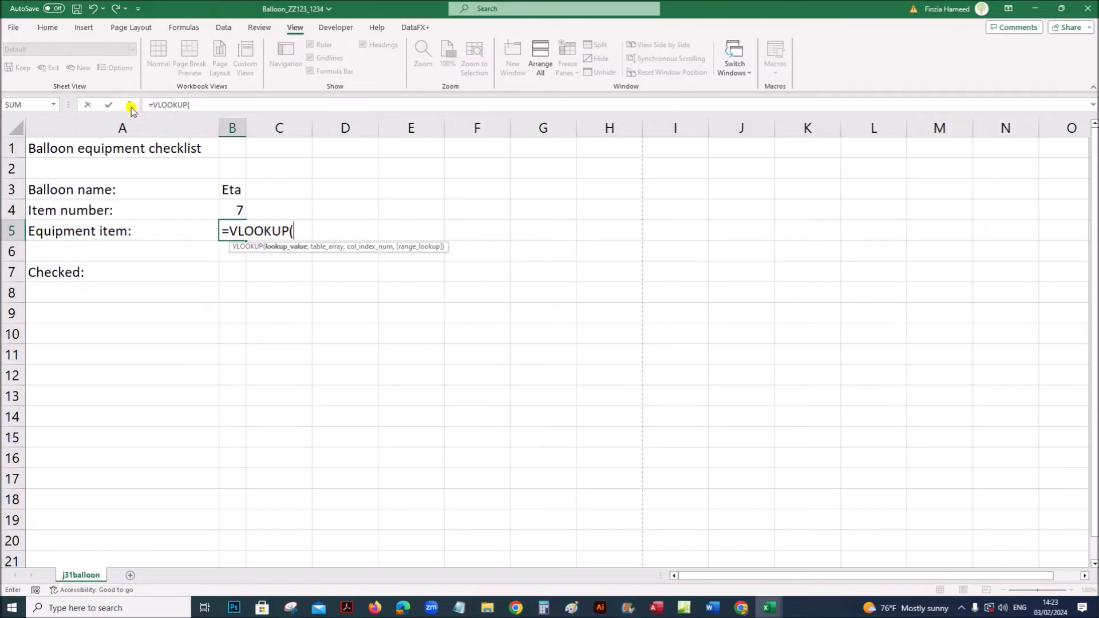
click(129, 104)
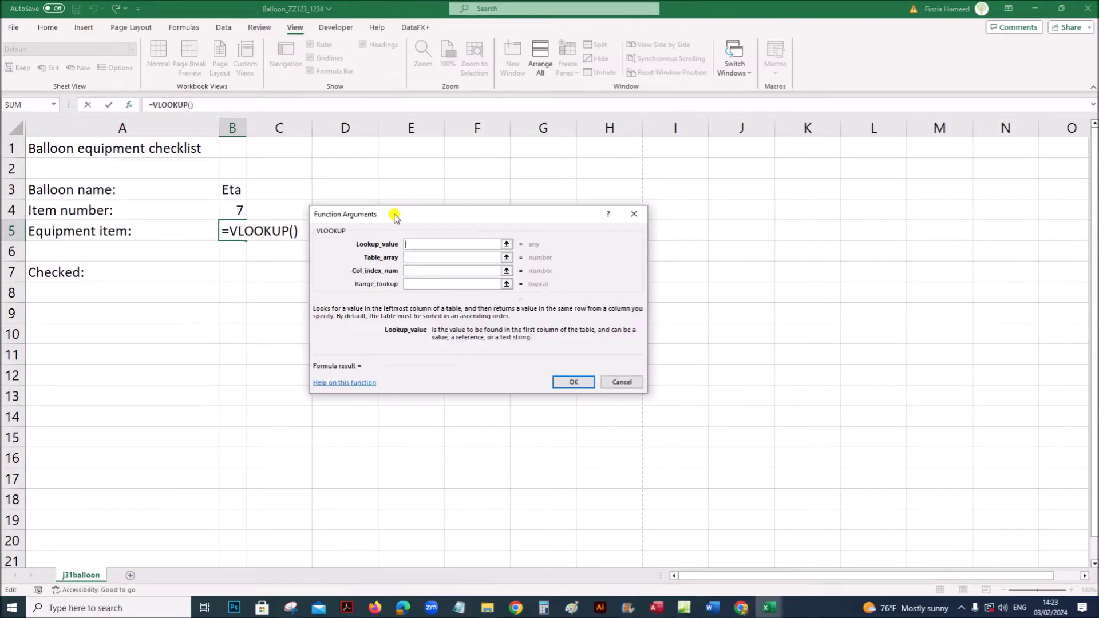
drag(395, 216, 438, 152)
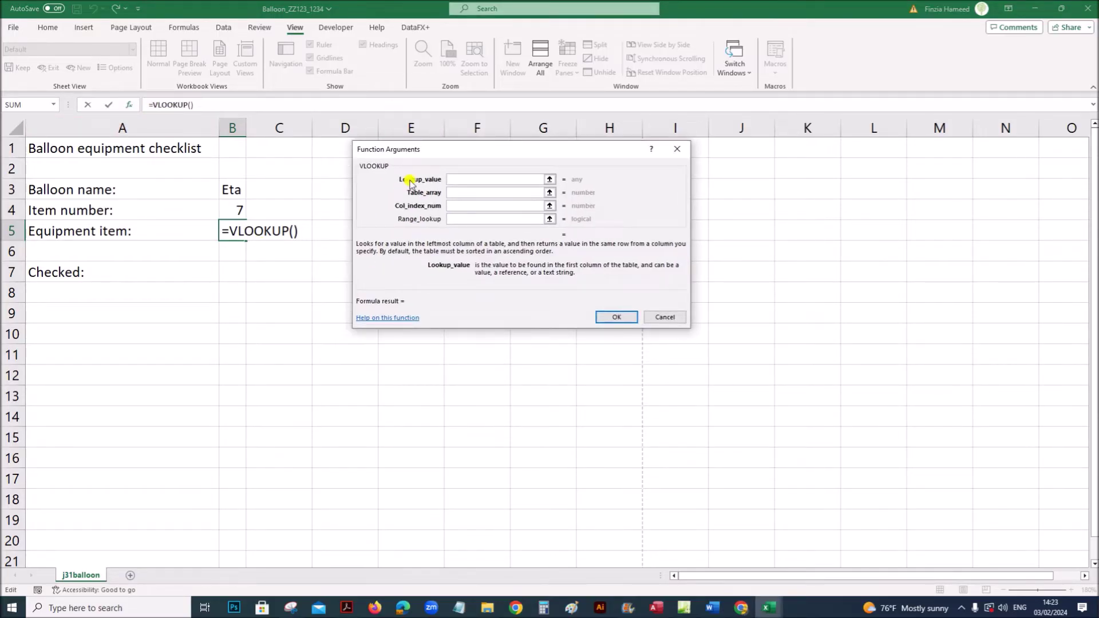
Step: Set the VLOOKUP lookup value to B4 and the table array to $A$3:$B$15 in the j31tables workbook
click(450, 180)
click(234, 212)
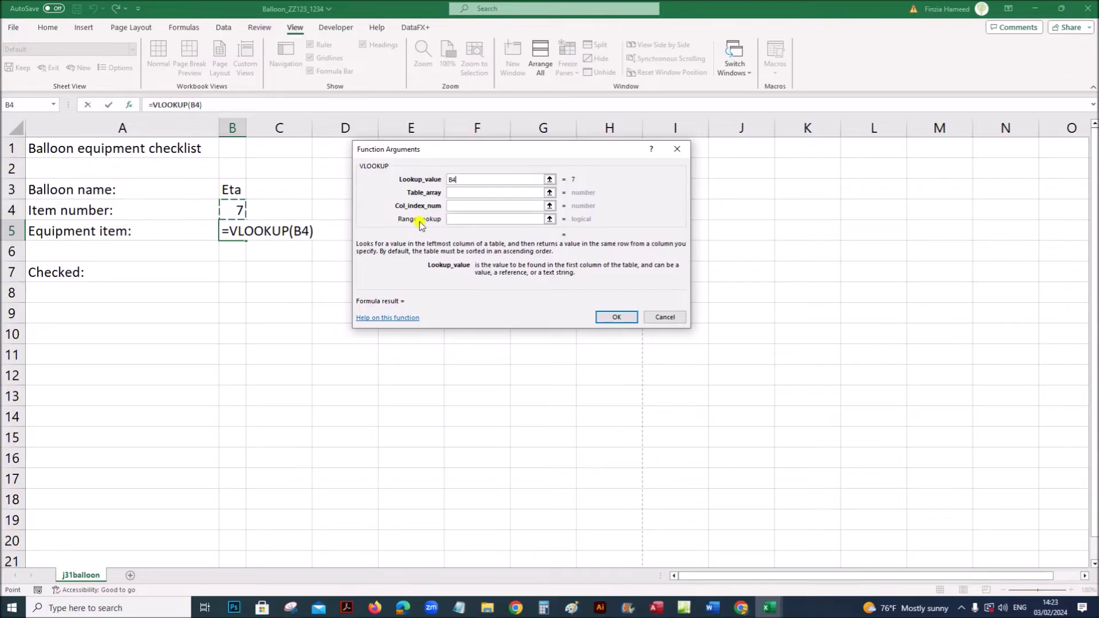
click(451, 193)
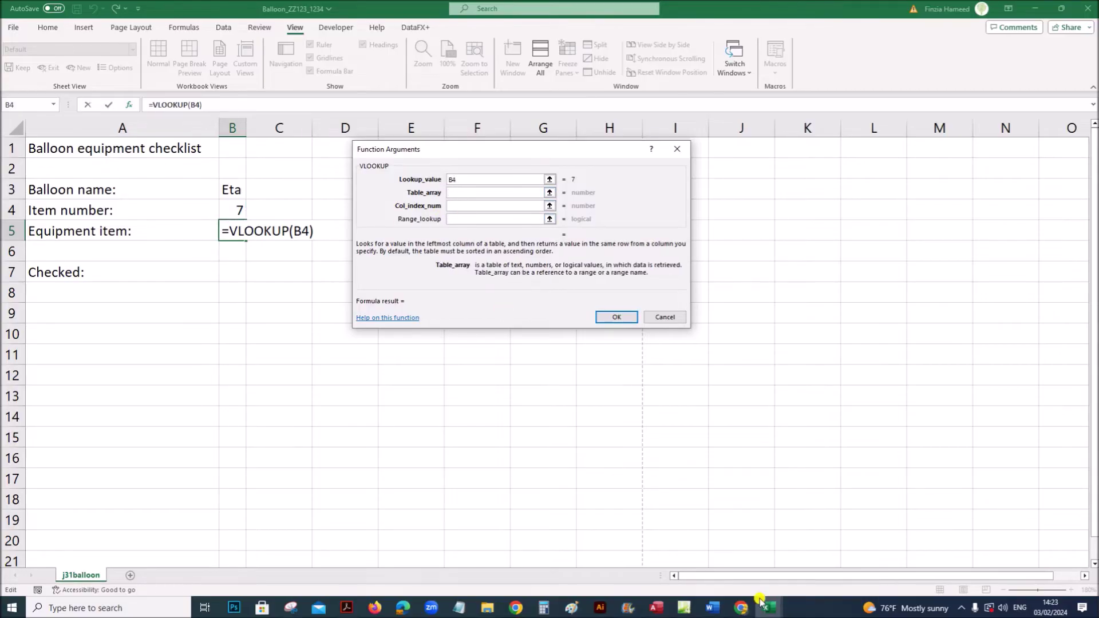
mouse_move(756, 598)
click(790, 573)
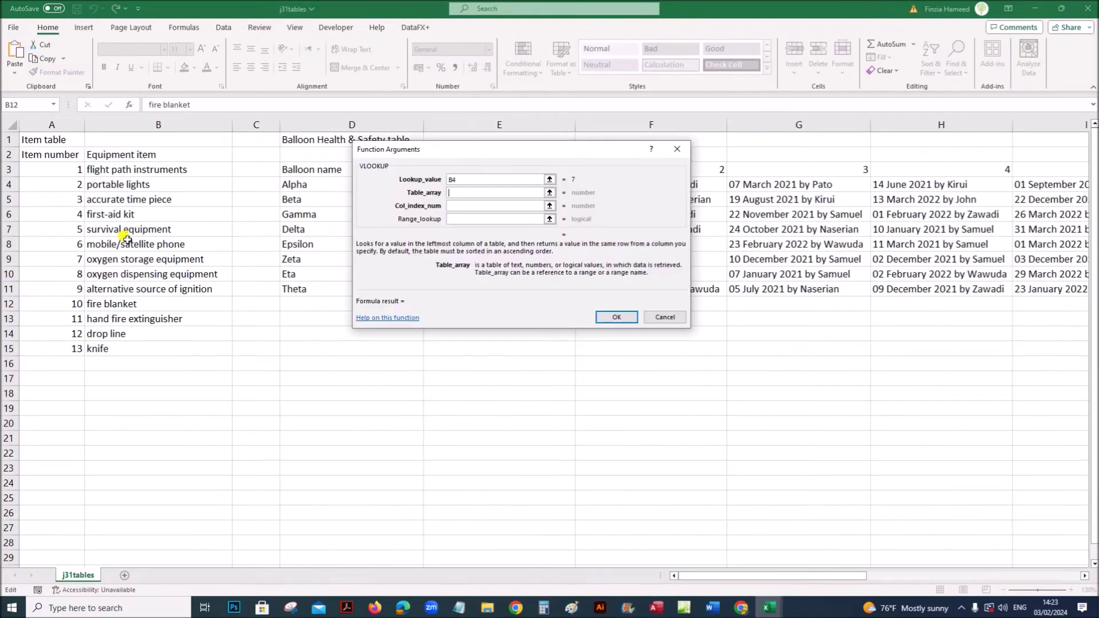
drag(63, 170, 164, 347)
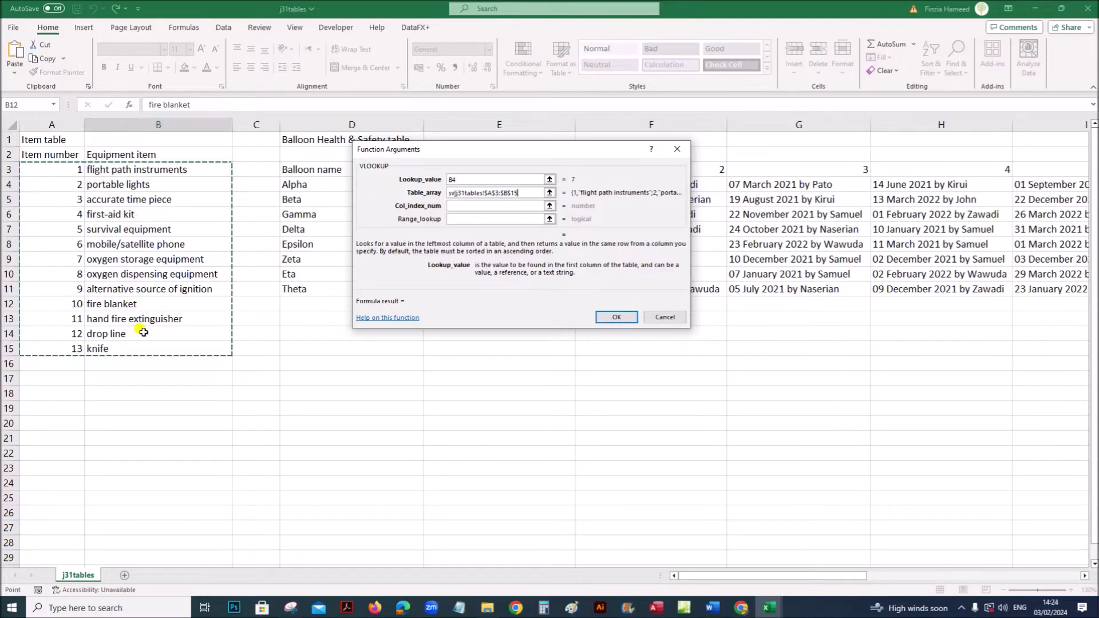
Step: Complete the VLOOKUP in B5 with column index number 2 and range lookup 0
click(456, 205)
text(2)
click(463, 219)
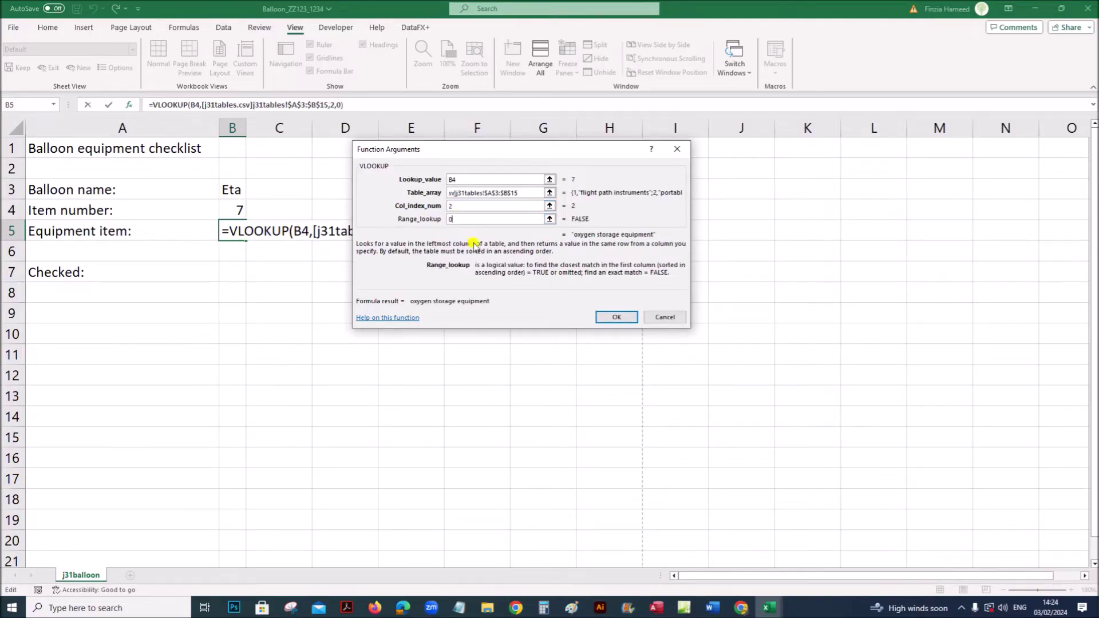
click(615, 317)
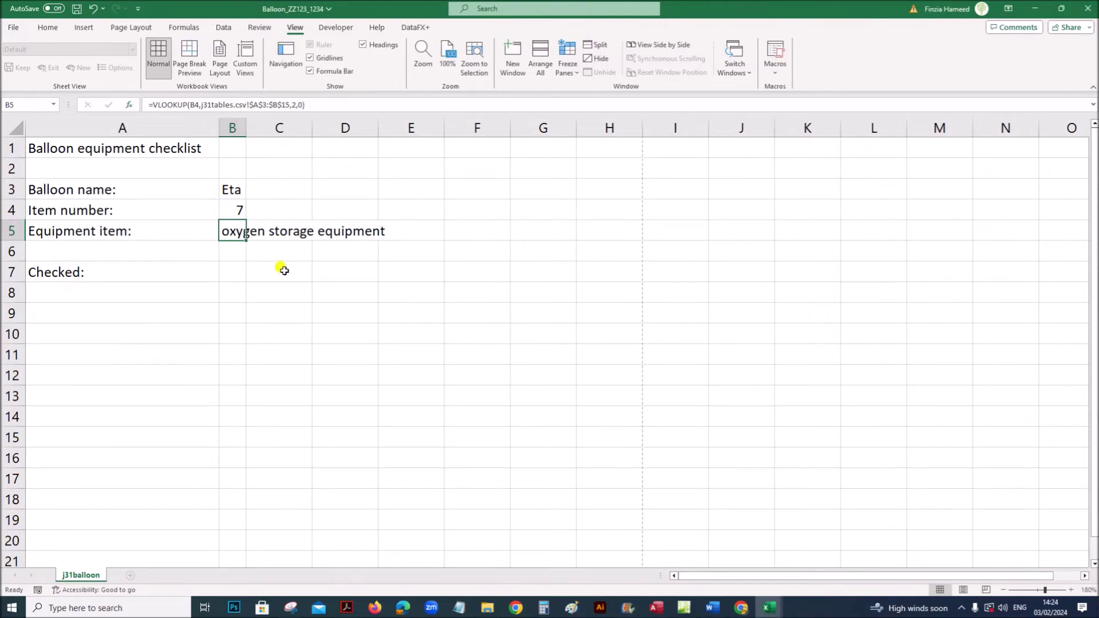
Step: Widen column B to fit its contents and review the VLOOKUP formula in B5 without changing it
double_click(246, 127)
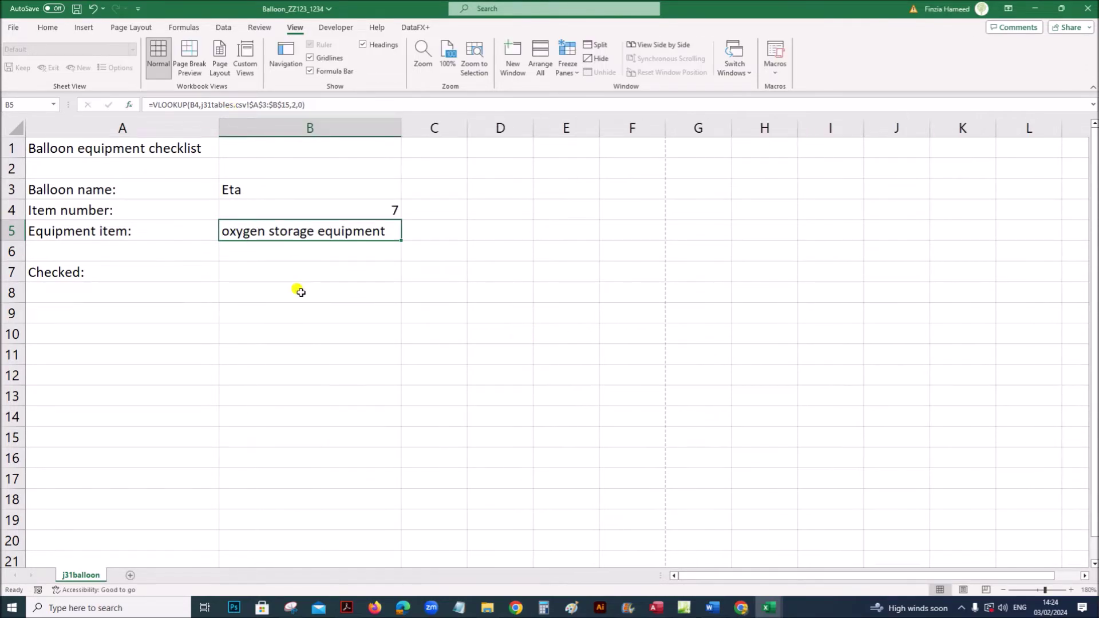
click(298, 271)
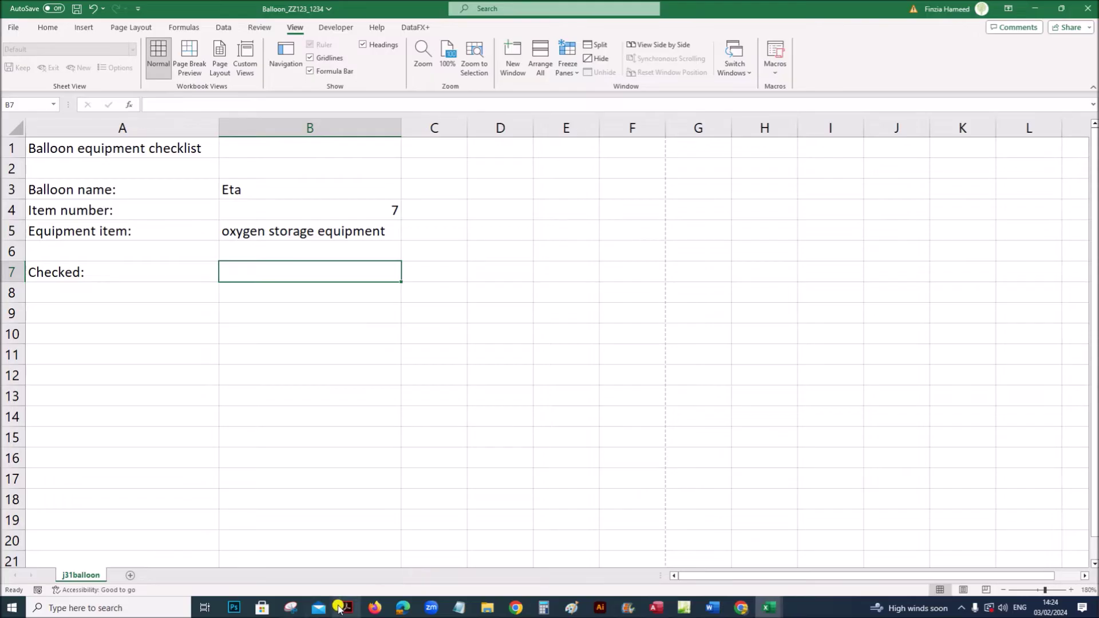
double_click(303, 233)
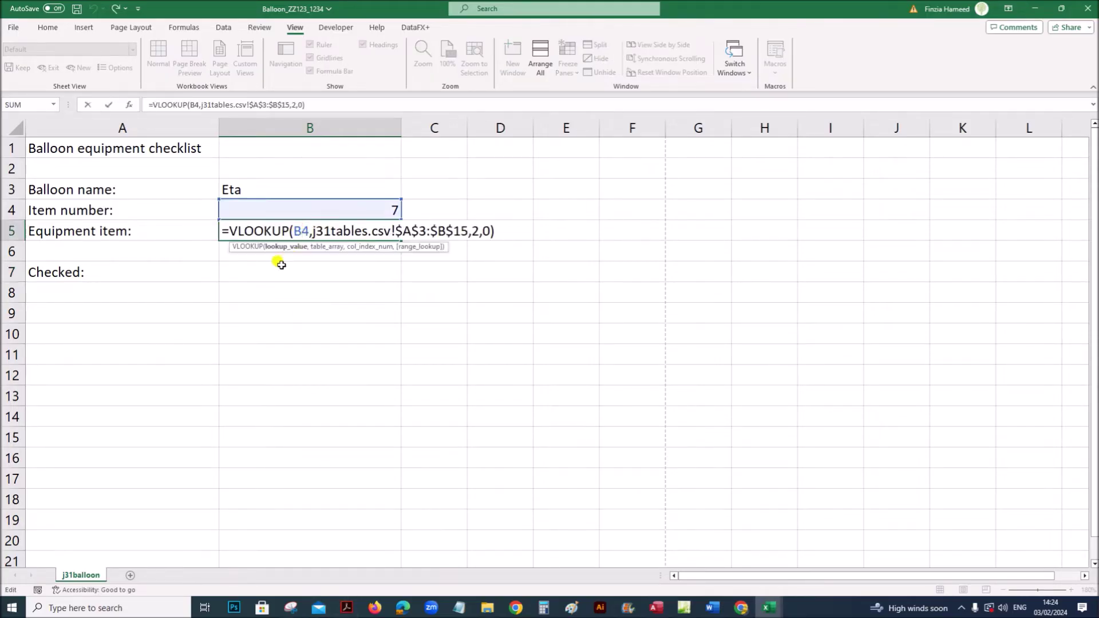
click(302, 233)
key(Return)
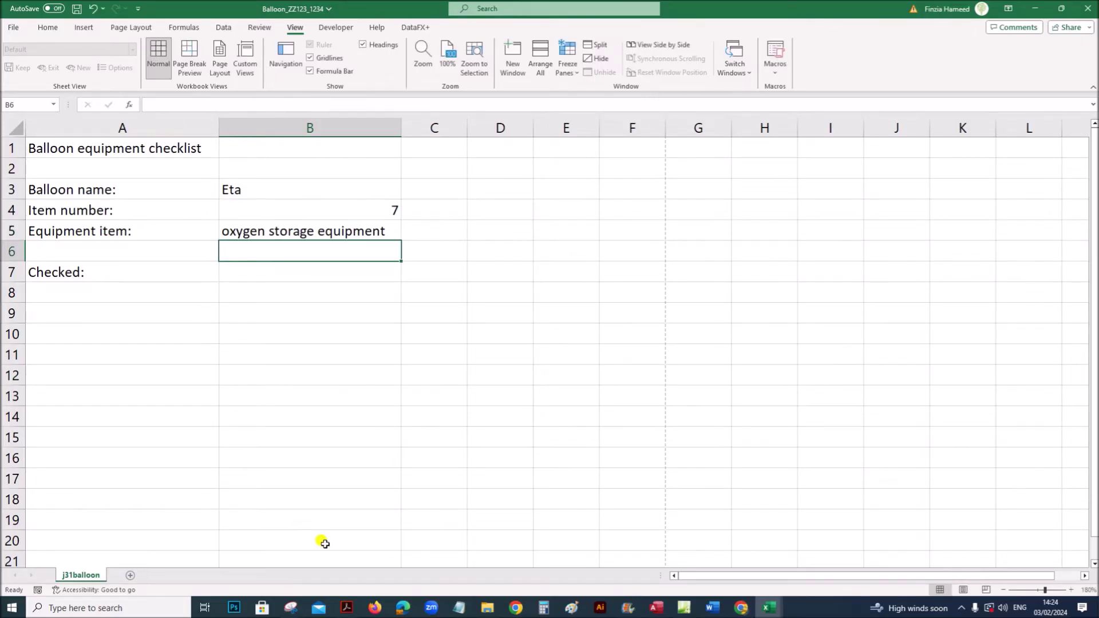
Step: Switch to the exam paper in Acrobat and read question 17 about the formula for cell B7
click(347, 608)
scroll(339, 551, down, 2)
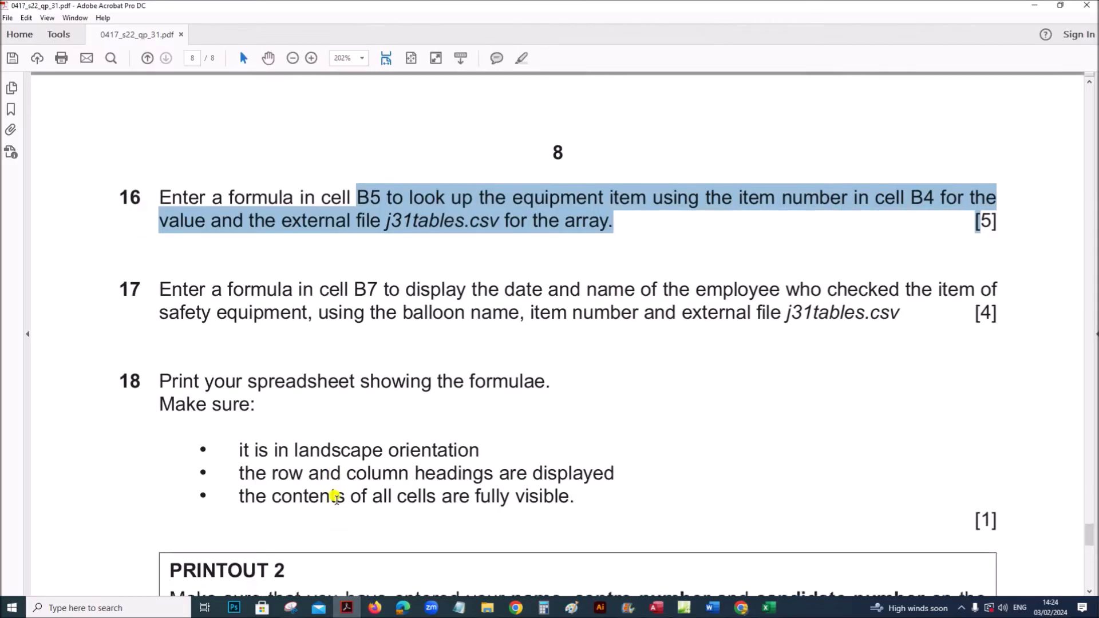
click(327, 280)
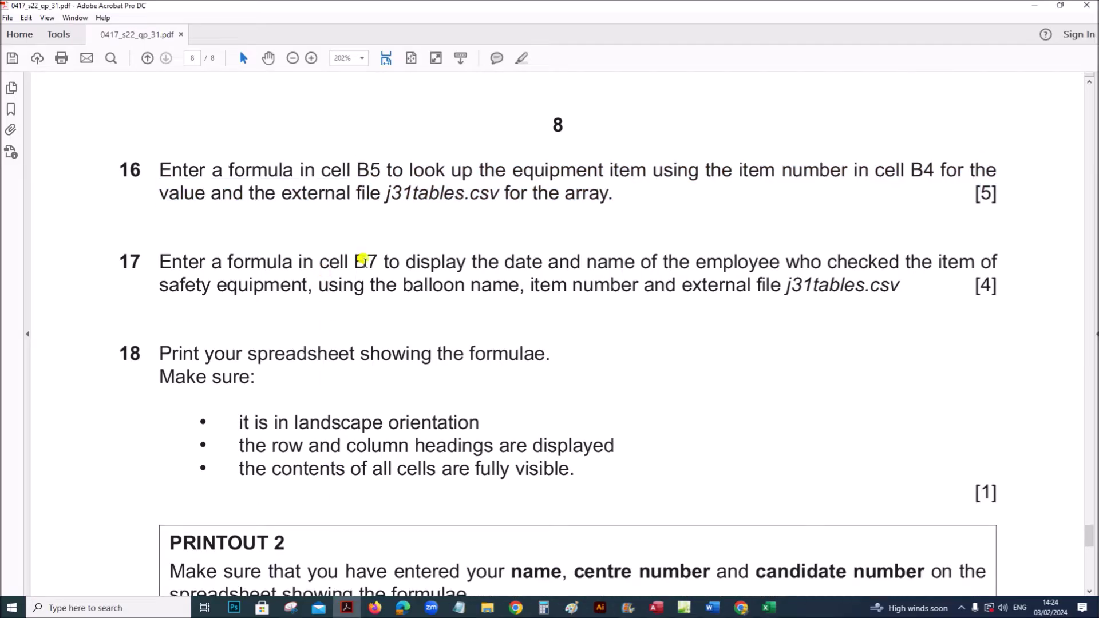
drag(512, 259, 765, 258)
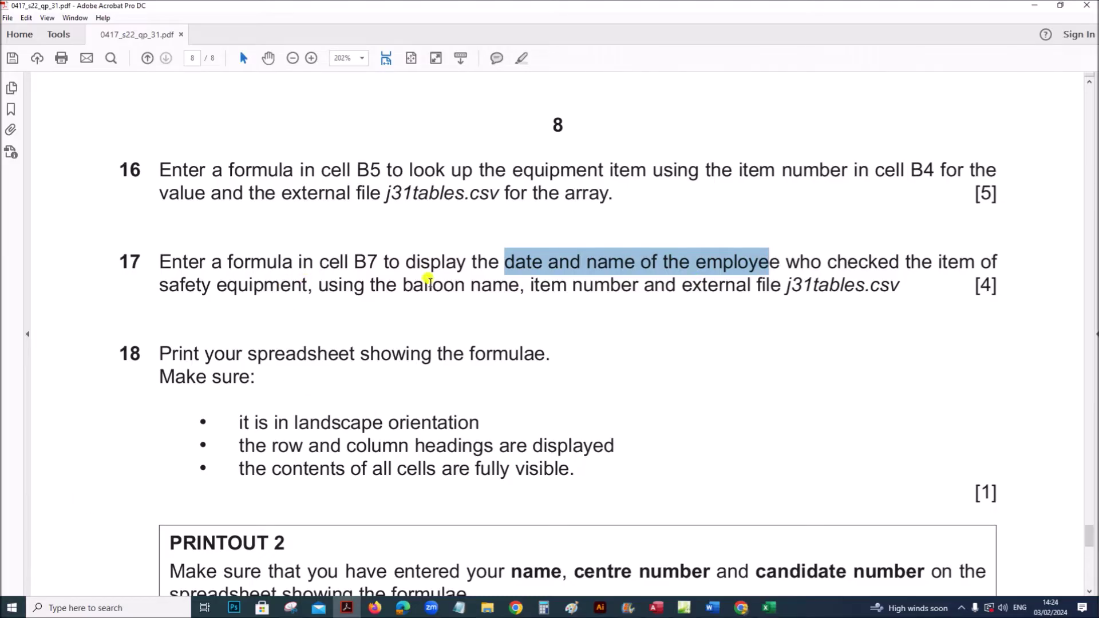
drag(404, 285, 893, 285)
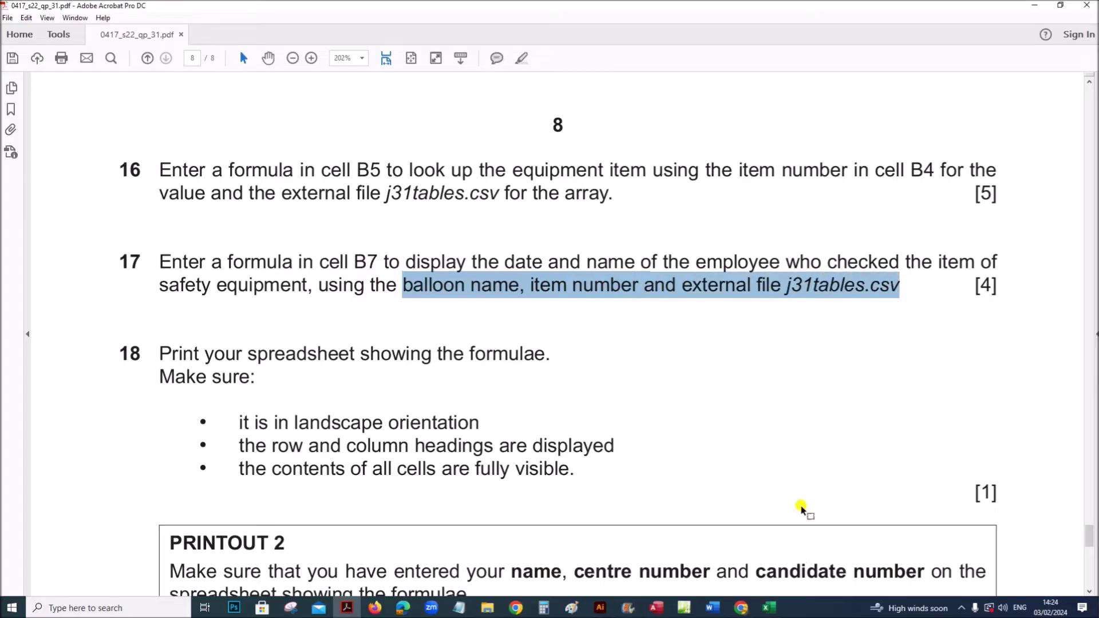
Step: Return to the Balloon_ZZ123_1234 workbook in Excel, examine the balloon name and item number in B3:B4, and select B7
key(alt+p)
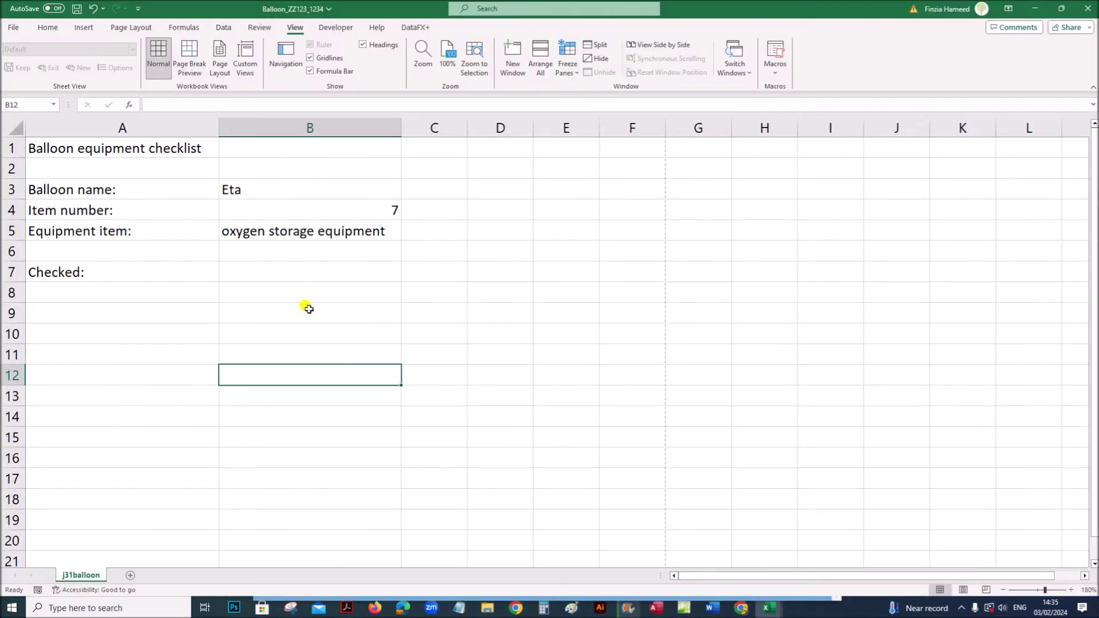
click(324, 327)
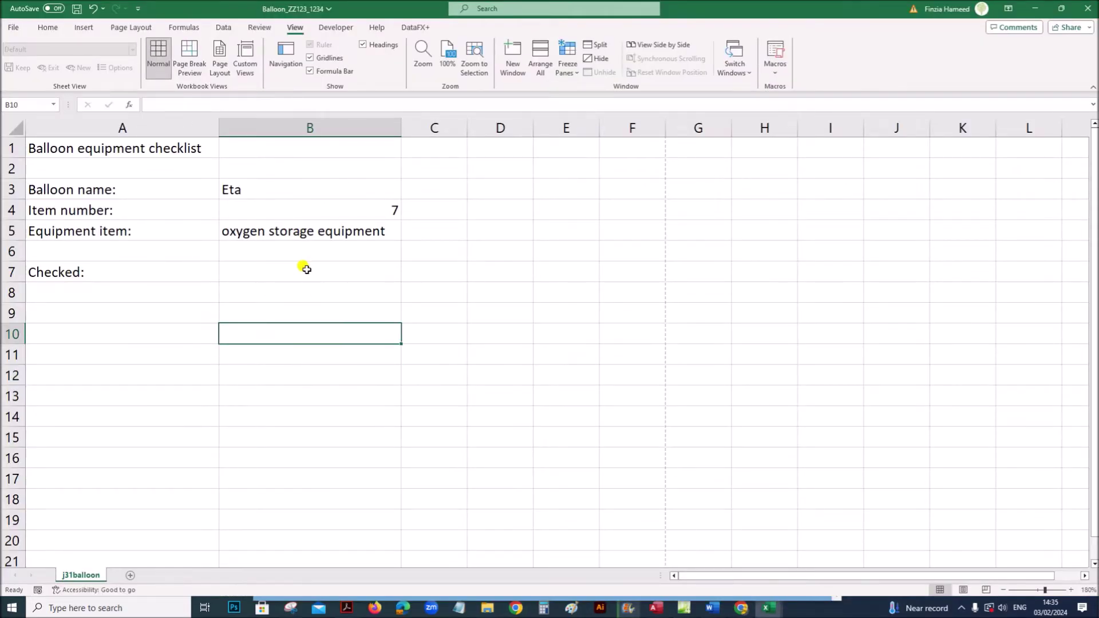
click(298, 212)
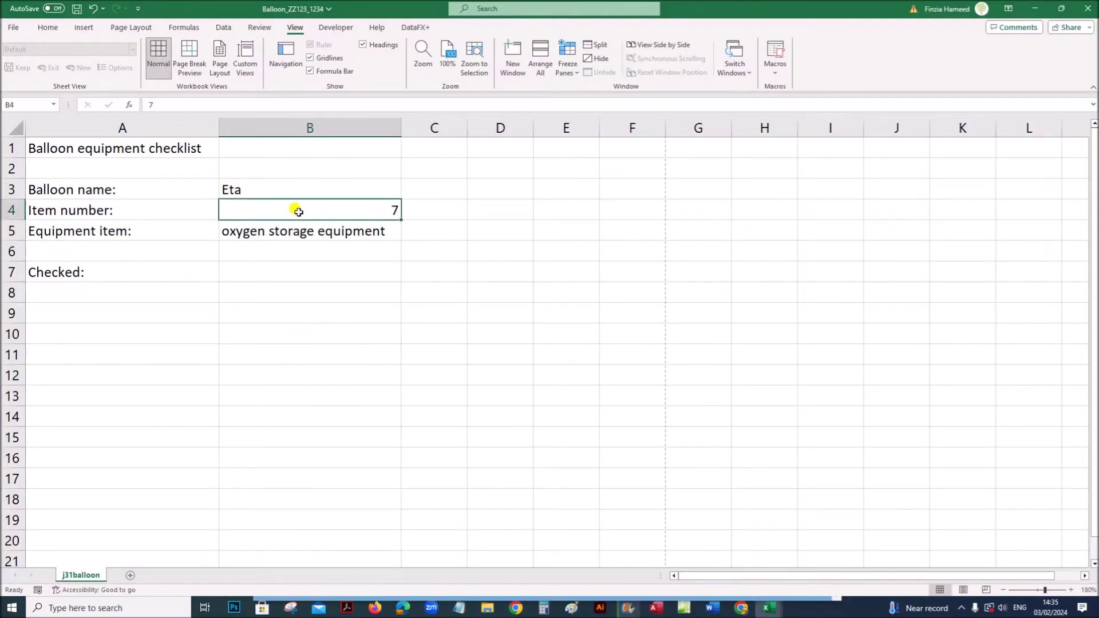
click(256, 191)
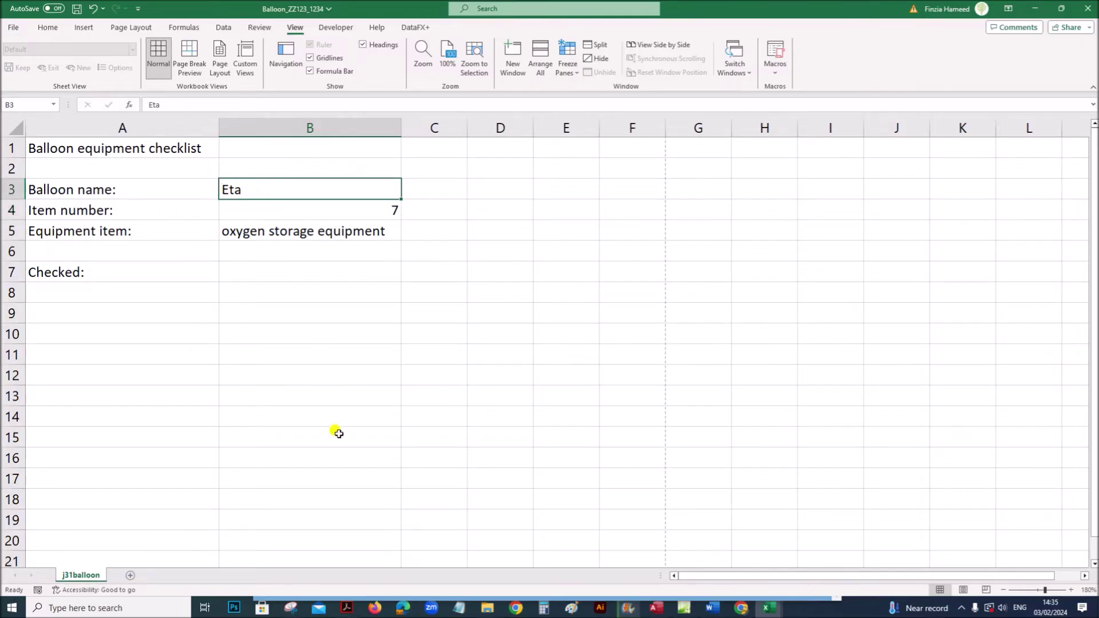
drag(245, 188, 252, 213)
click(258, 269)
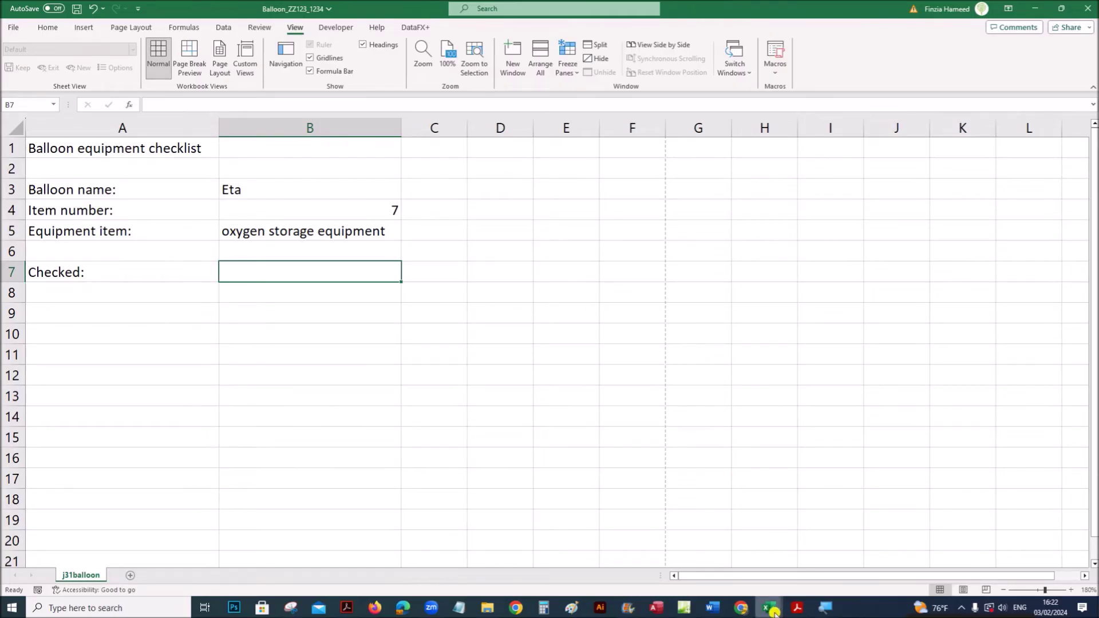
Step: Switch to the j31tables workbook and examine the balloon names and item number headings of the Balloon Health & Safety table
mouse_move(767, 602)
click(800, 566)
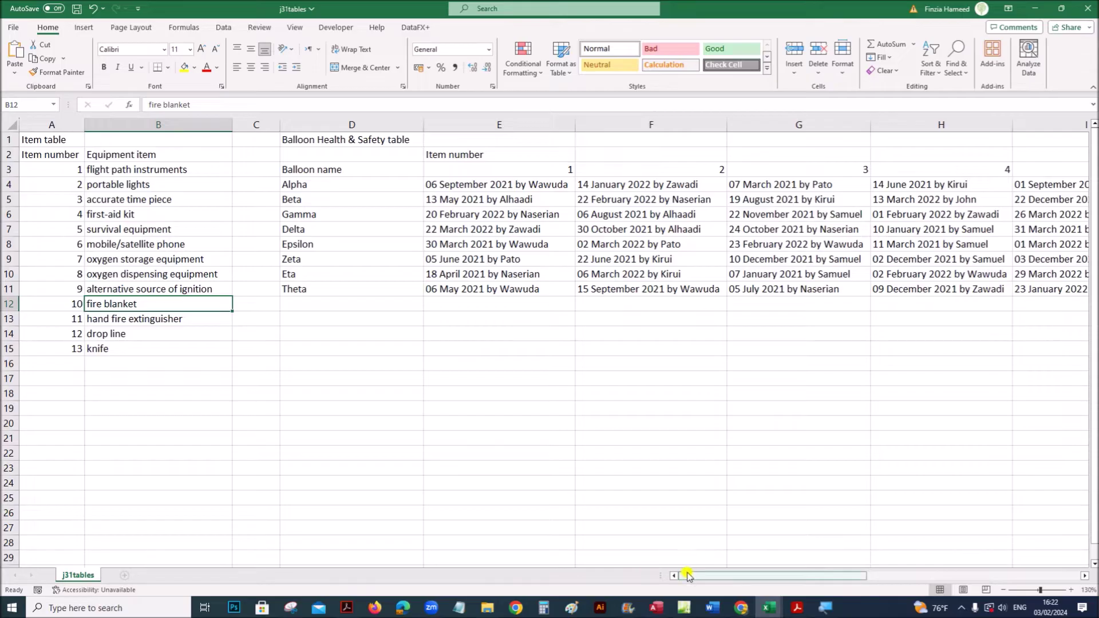
drag(687, 574, 715, 575)
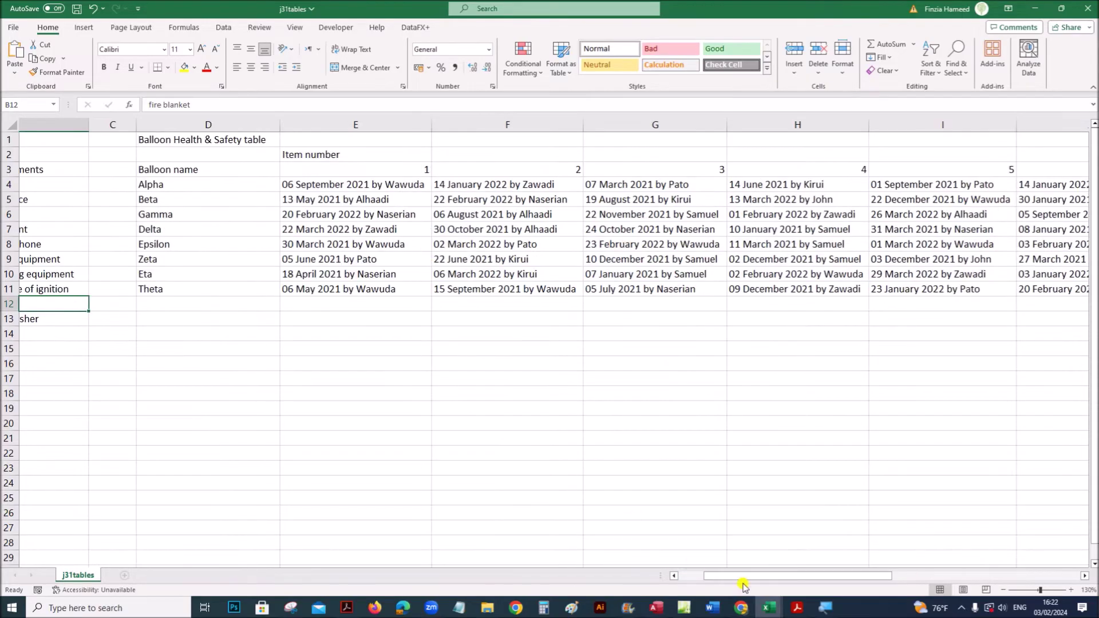
drag(236, 182, 228, 284)
click(343, 332)
click(375, 166)
click(484, 171)
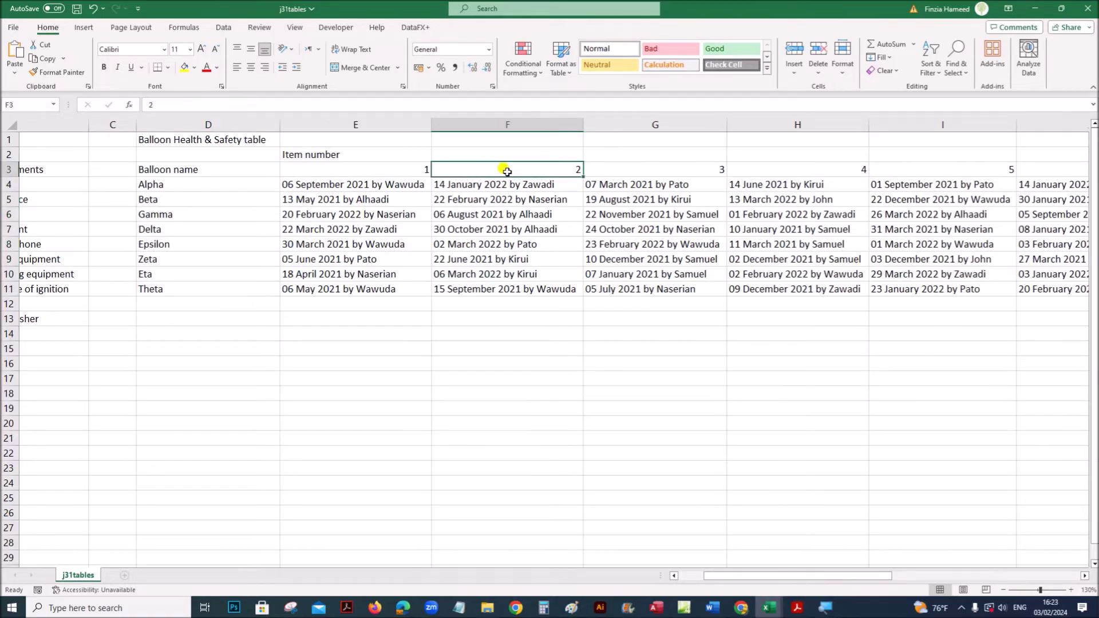
click(605, 168)
drag(405, 170, 905, 167)
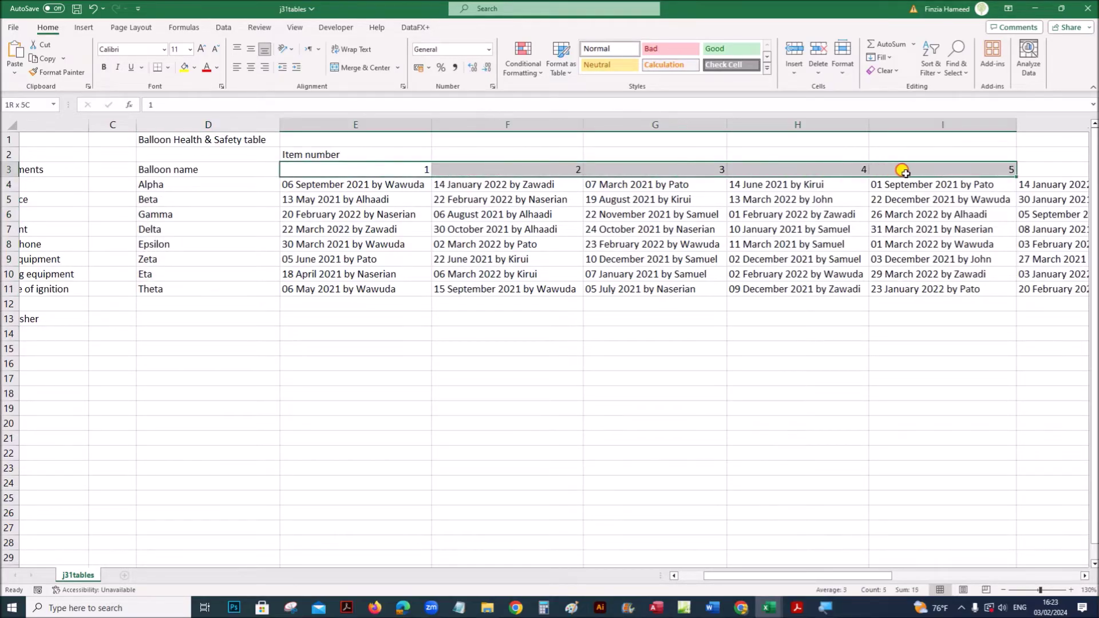
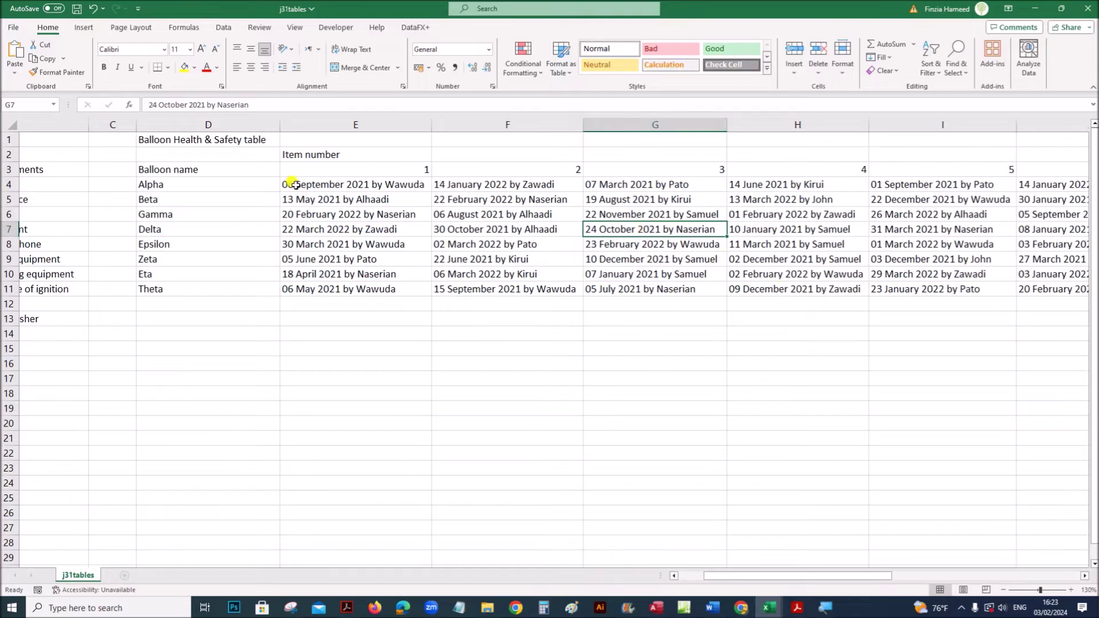
Step: Examine the Balloon Health & Safety table in j31tables, reading the check records under item numbers 1, 2 and 4
mouse_move(232, 184)
mouse_down()
mouse_move(677, 213)
mouse_move(989, 283)
mouse_up()
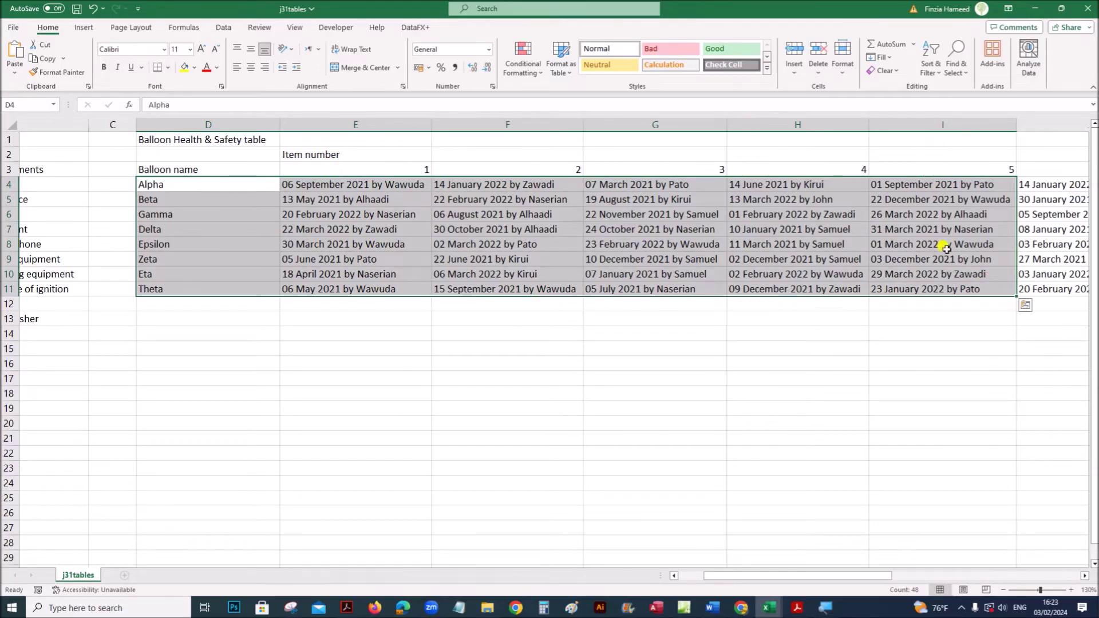
click(353, 152)
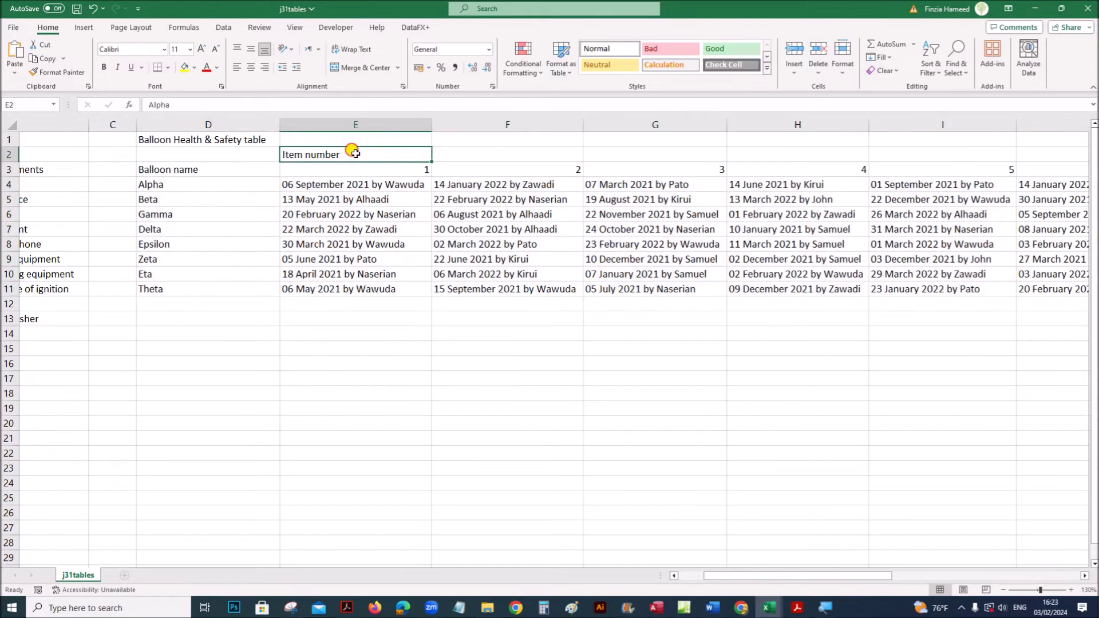
click(386, 167)
drag(371, 186, 360, 286)
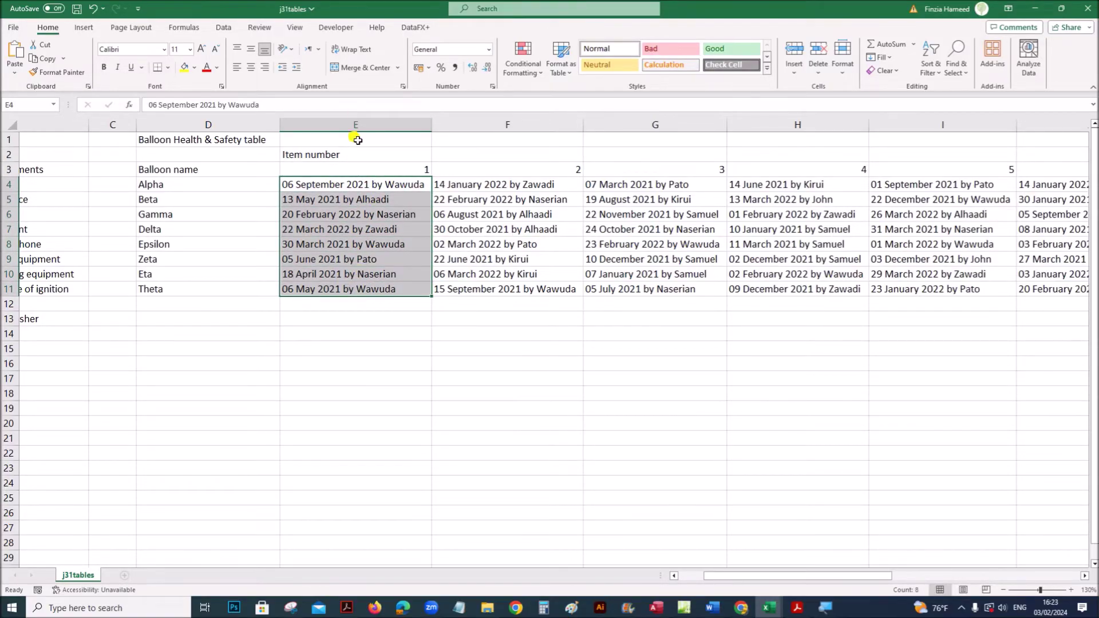
click(562, 169)
drag(547, 184, 545, 287)
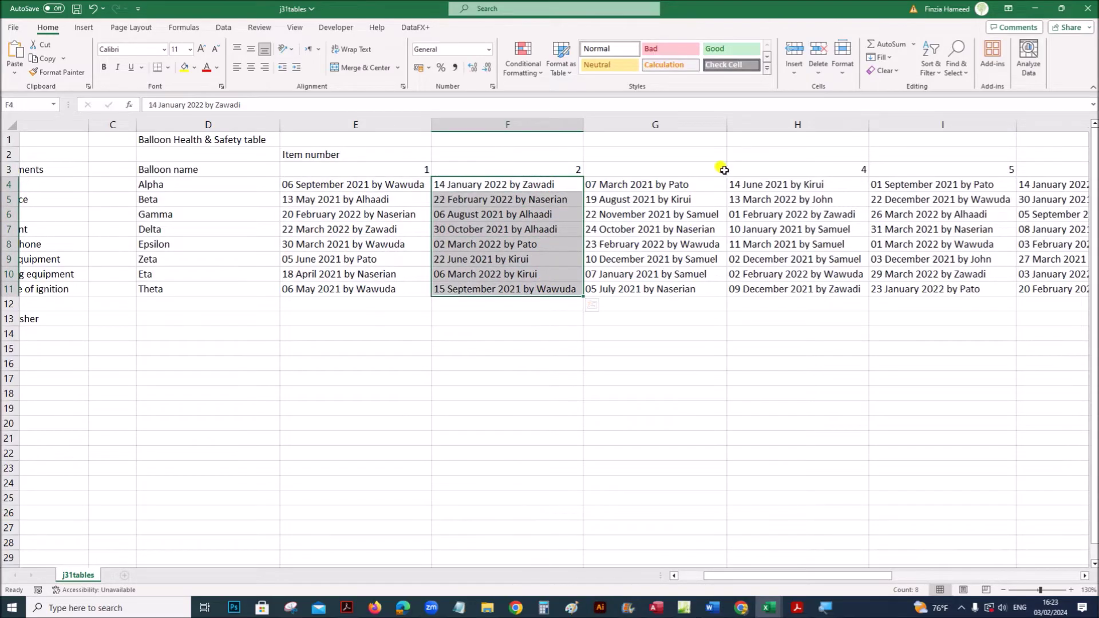
click(849, 172)
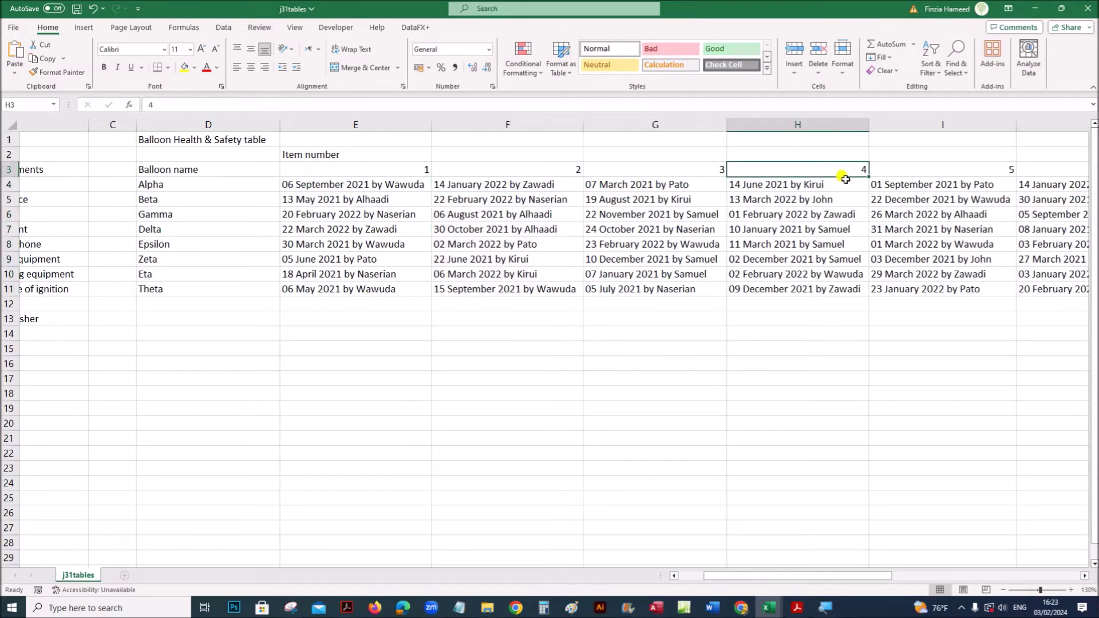
drag(839, 190, 833, 282)
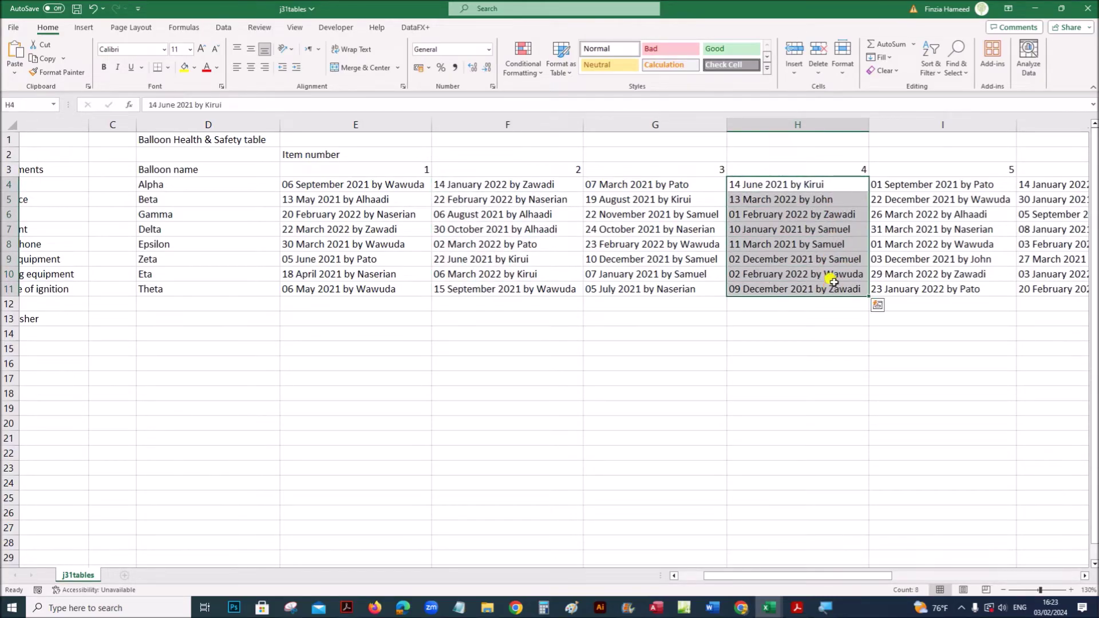
click(834, 204)
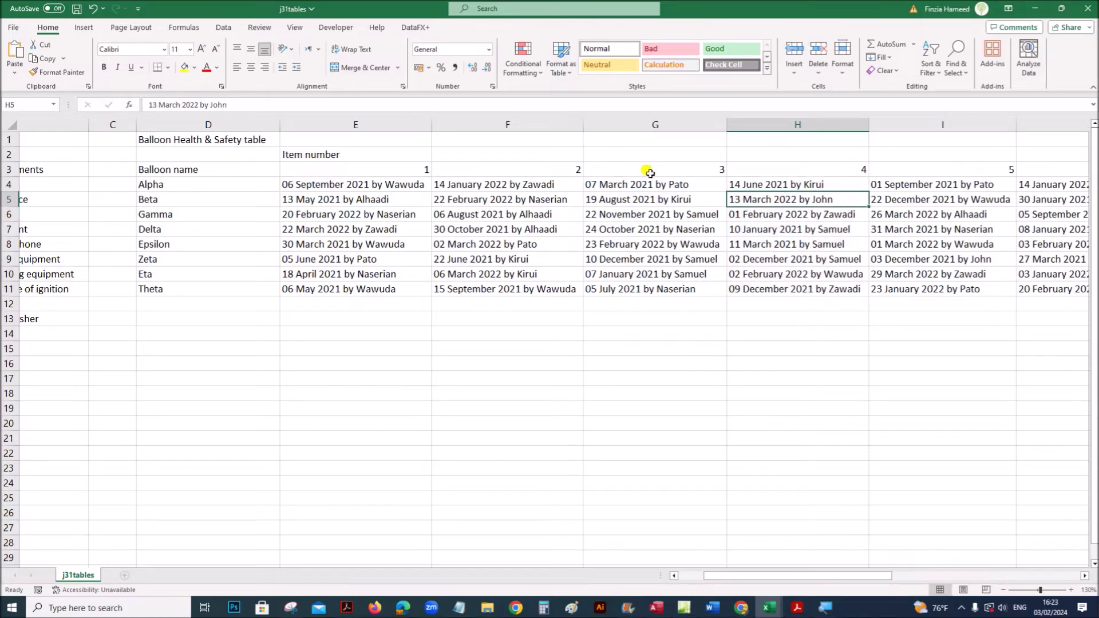
Step: Examine how the table's item number headings in row 3 and the balloon names in column D identify each record, including item 3's column
click(630, 172)
drag(393, 170, 446, 172)
drag(910, 573, 682, 574)
click(783, 240)
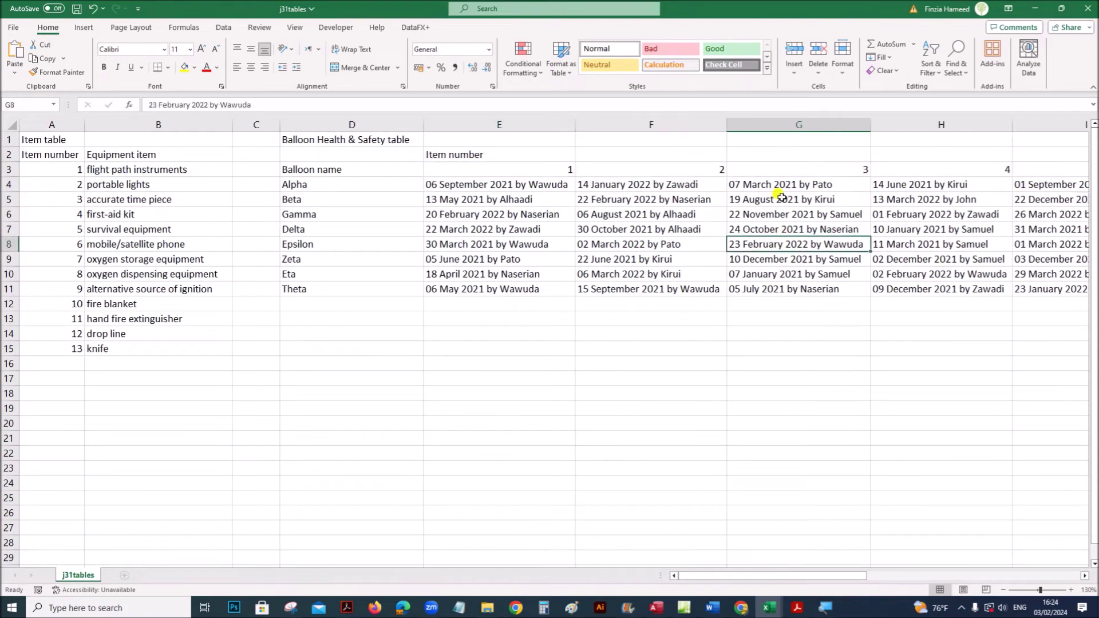
drag(776, 168, 764, 293)
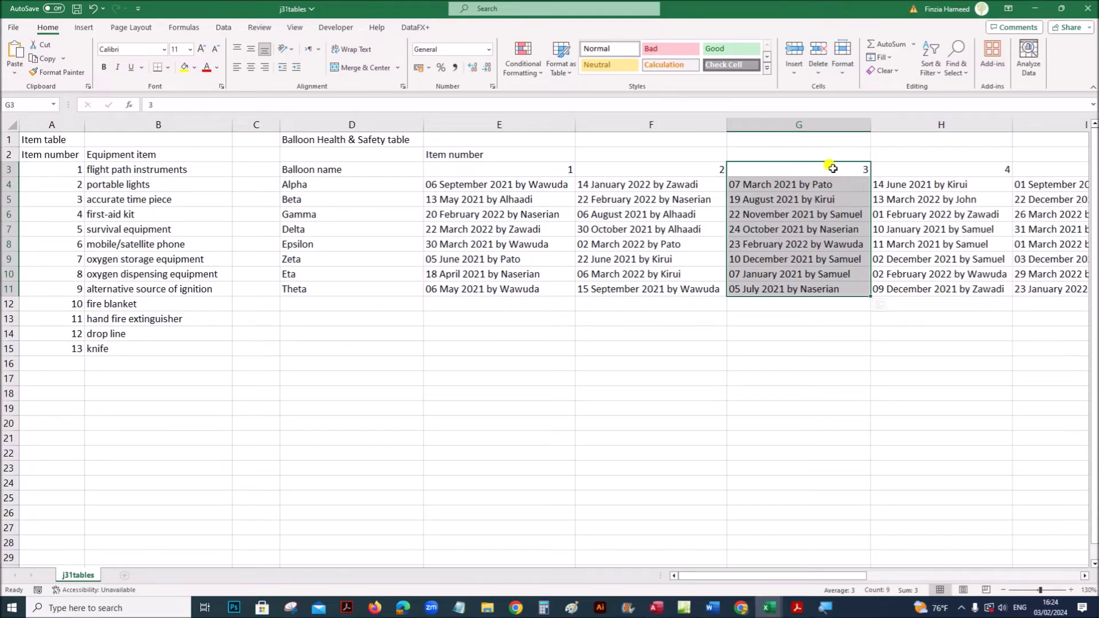
click(503, 247)
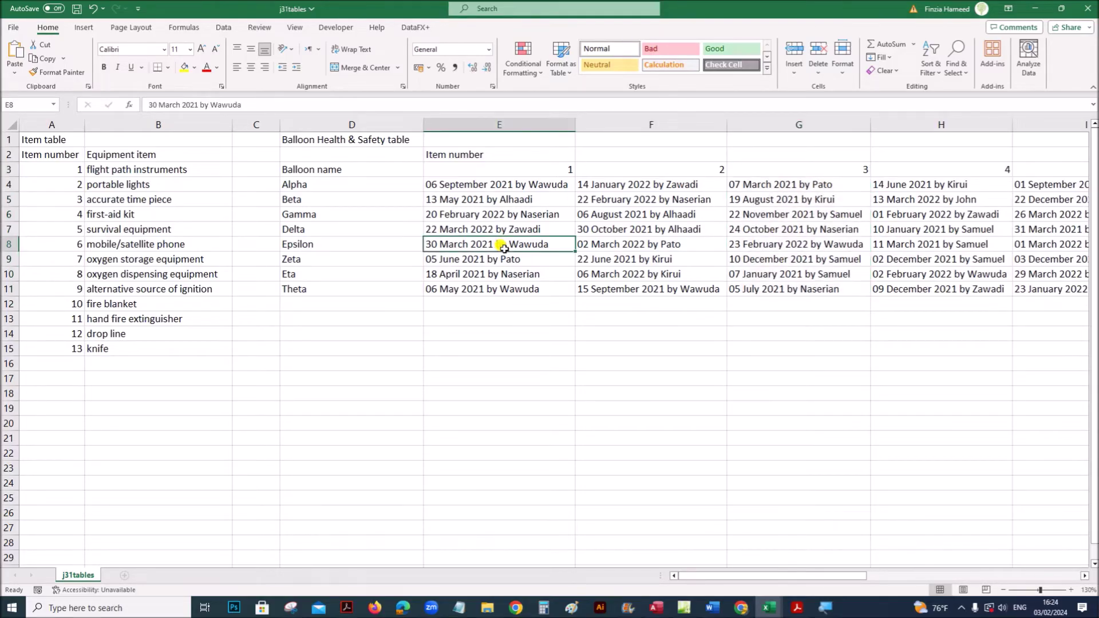
click(315, 218)
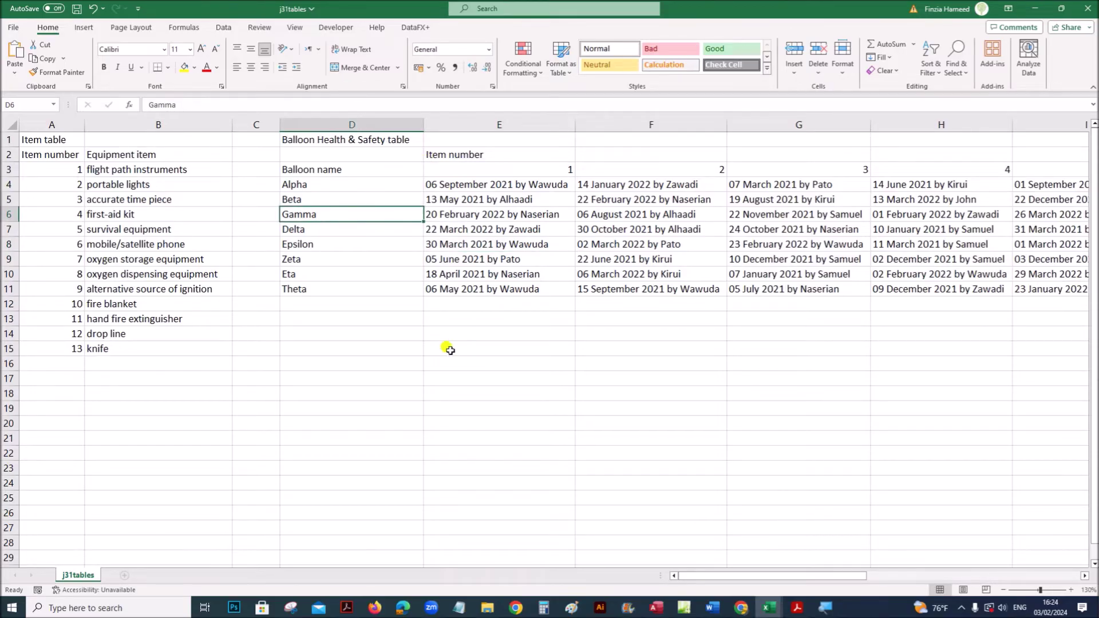
Step: Switch to the Balloon_ZZ123_1234 workbook and start a VLOOKUP formula in B7 with the balloon name in B3 as the lookup value
click(769, 608)
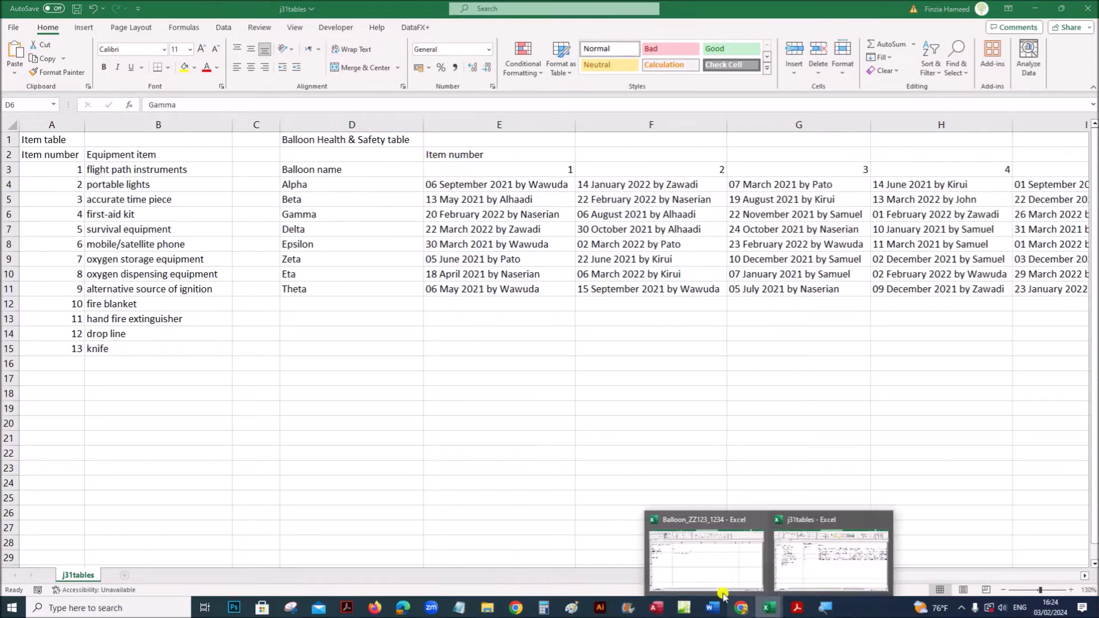
click(659, 574)
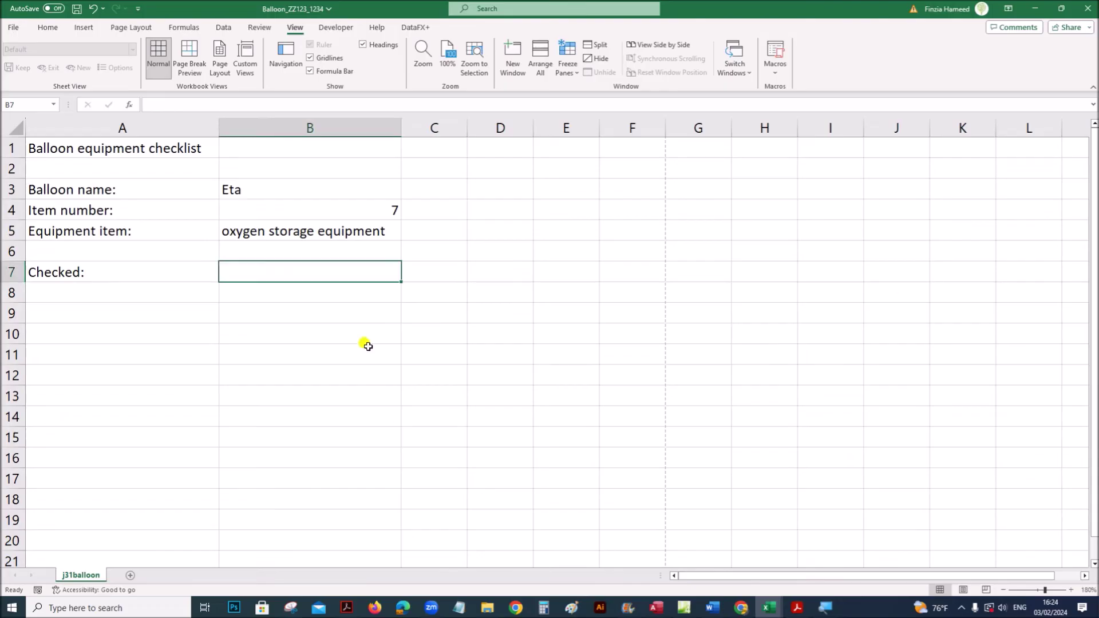
click(251, 190)
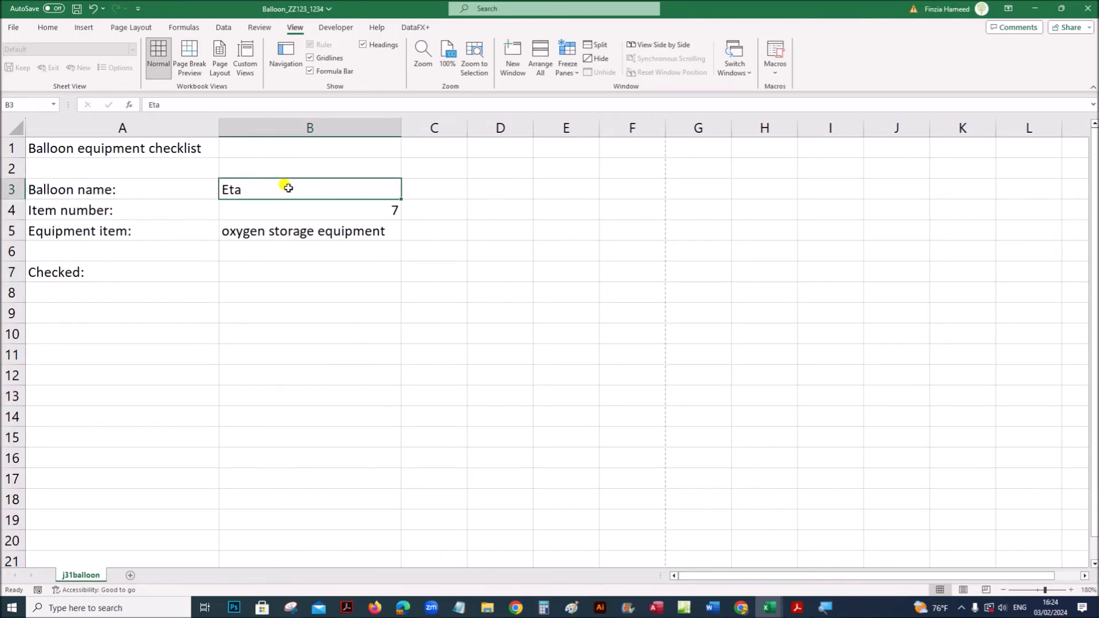
click(365, 210)
click(299, 274)
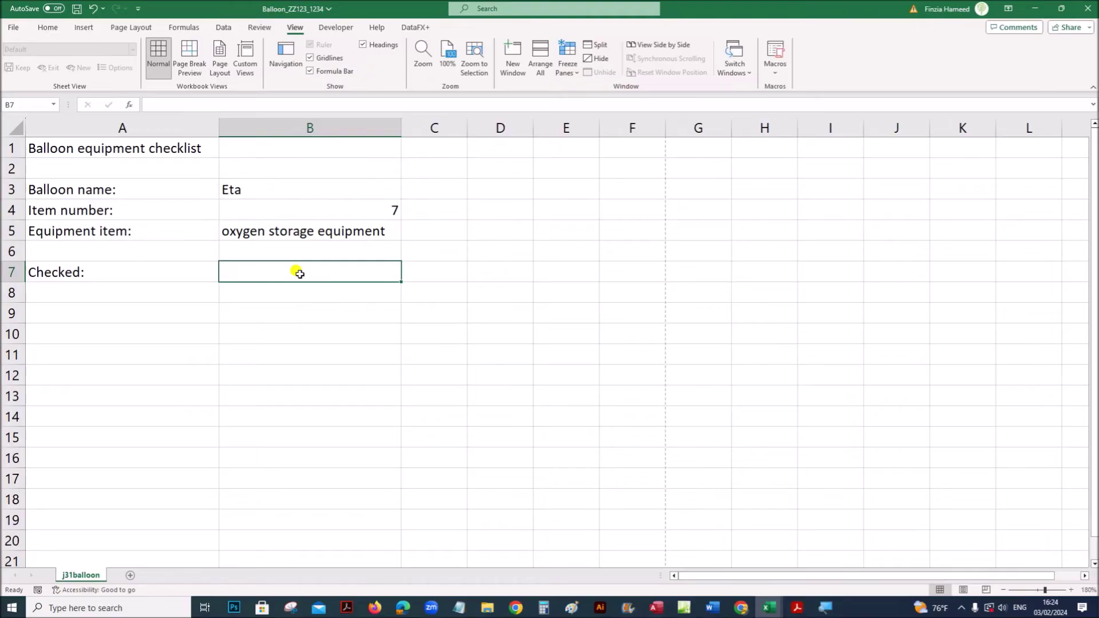
text(=vlookup()
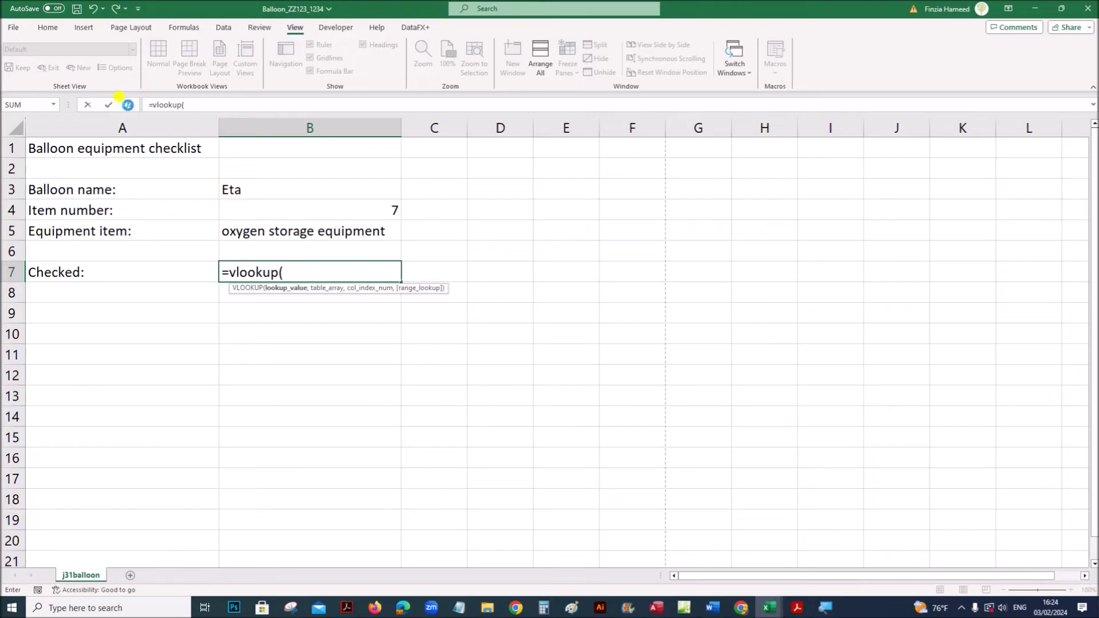
click(128, 104)
drag(458, 150, 550, 209)
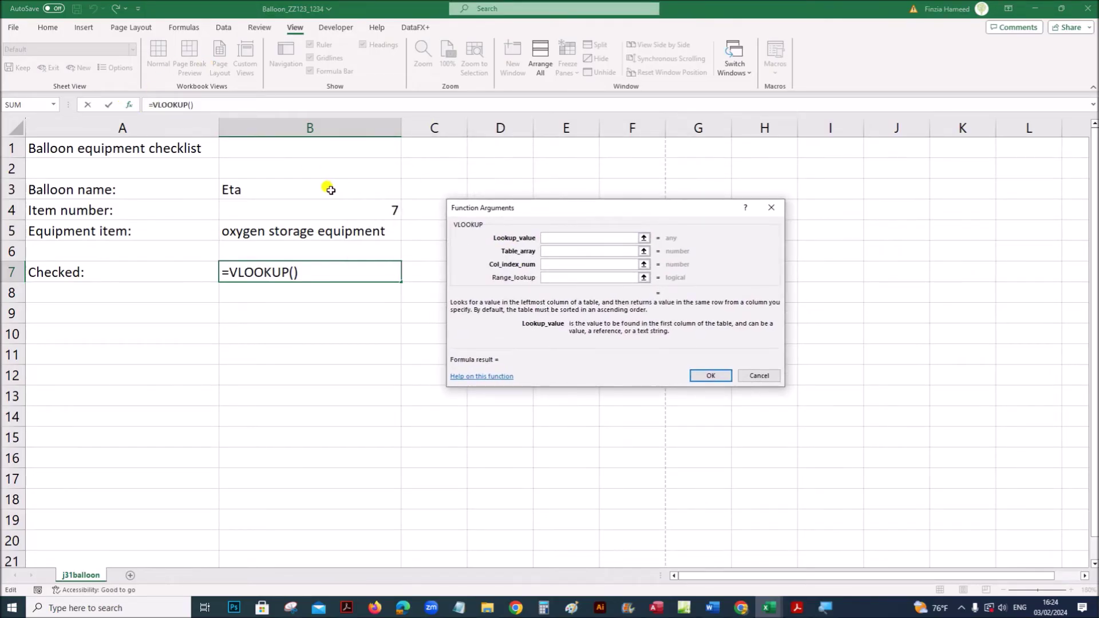
click(331, 190)
click(569, 251)
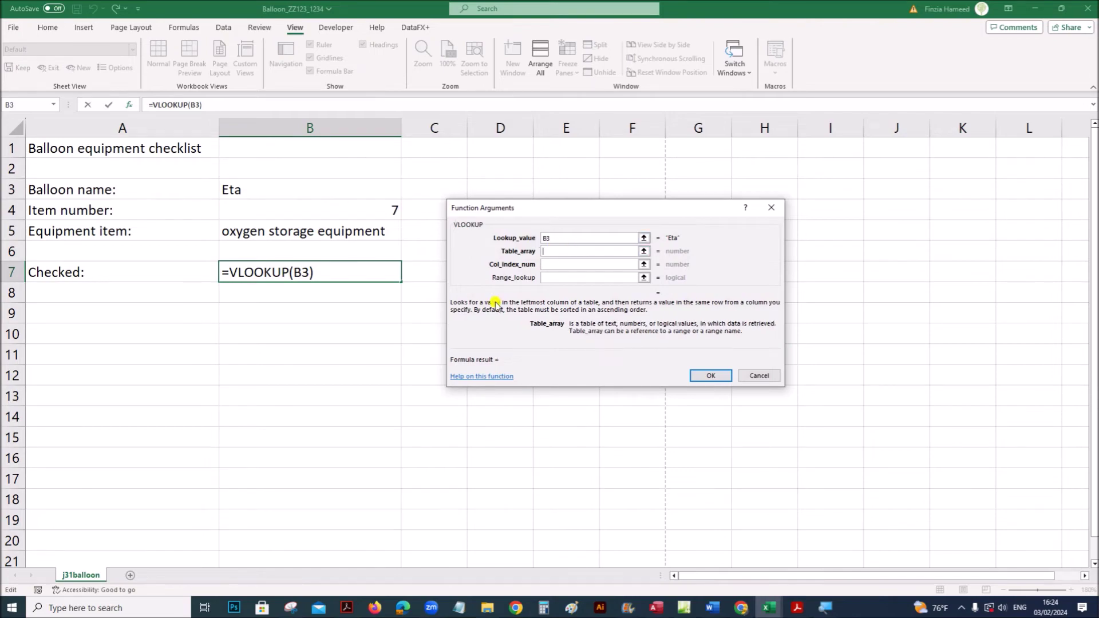
Step: Set the VLOOKUP table array to $D$4:$Q$11 in the j31tables workbook
click(776, 599)
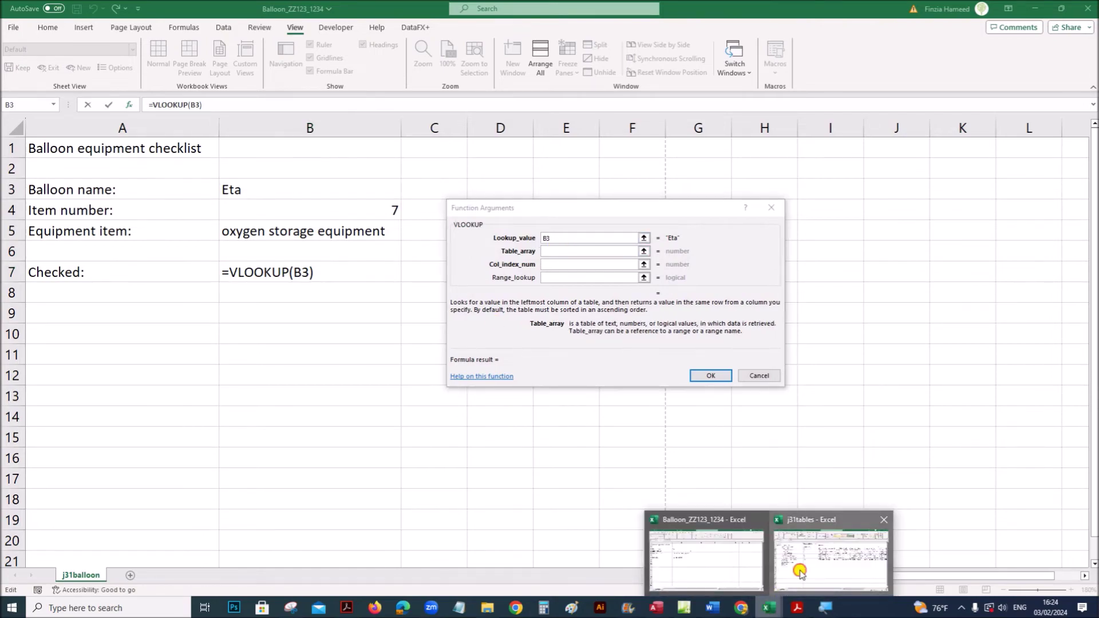
click(780, 593)
drag(304, 184, 1003, 281)
drag(905, 577, 670, 572)
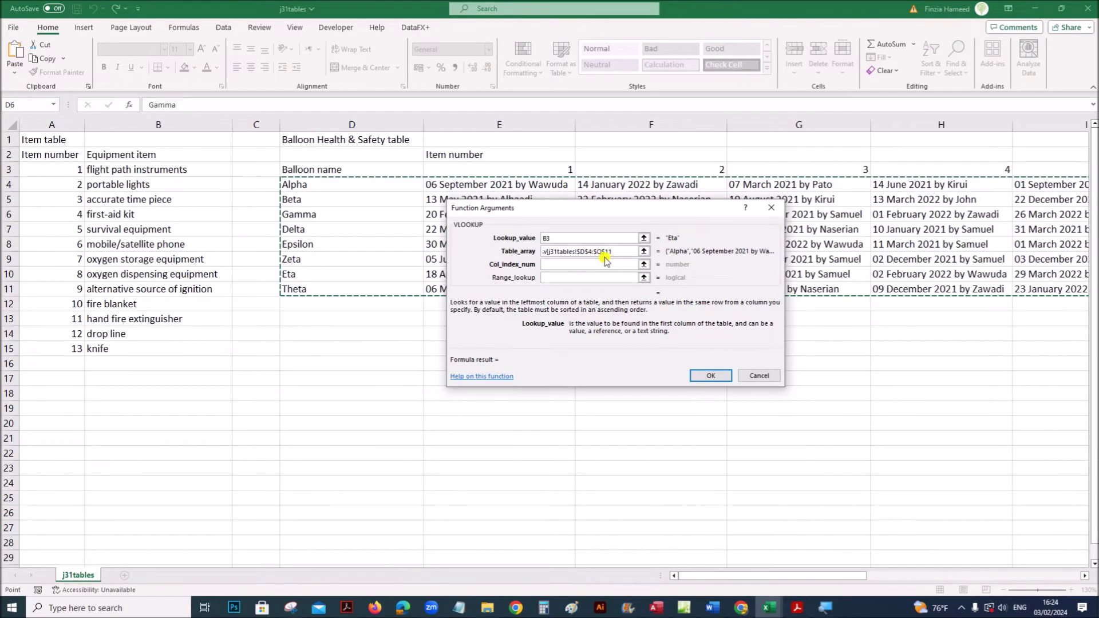
Step: Complete the VLOOKUP in B7 with column index B4+1 and range lookup 0
click(562, 265)
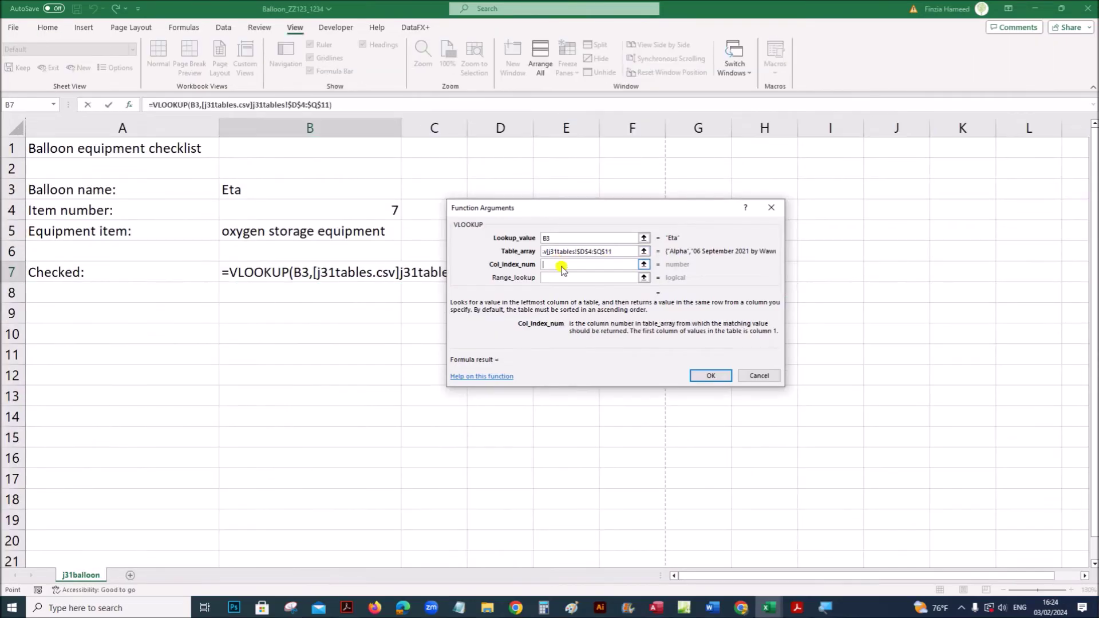
drag(545, 213, 485, 331)
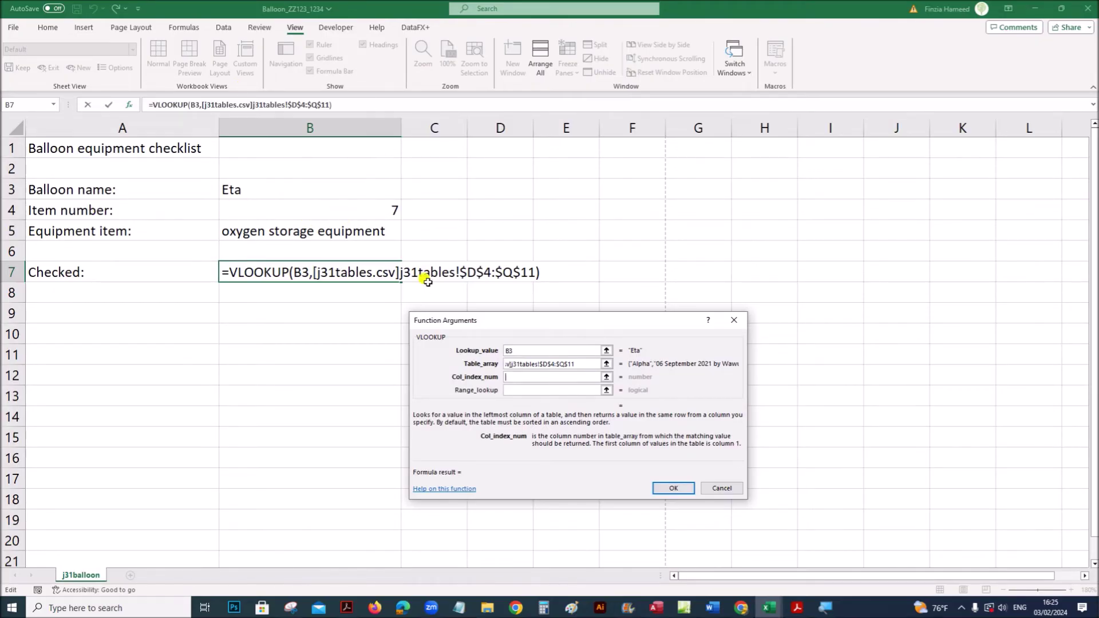
click(383, 211)
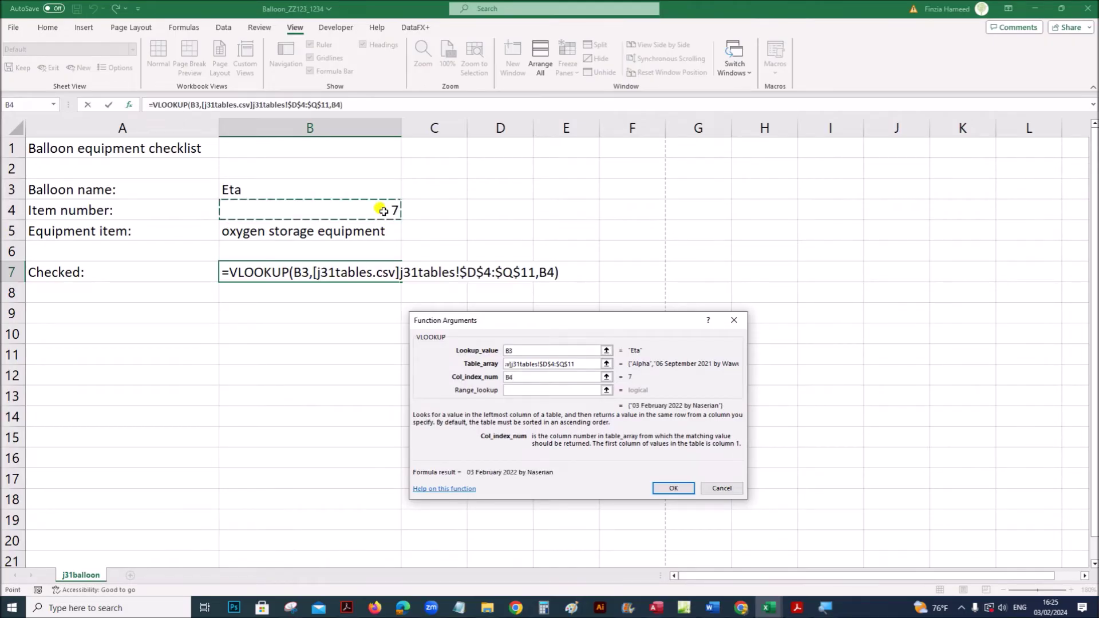
text(+1)
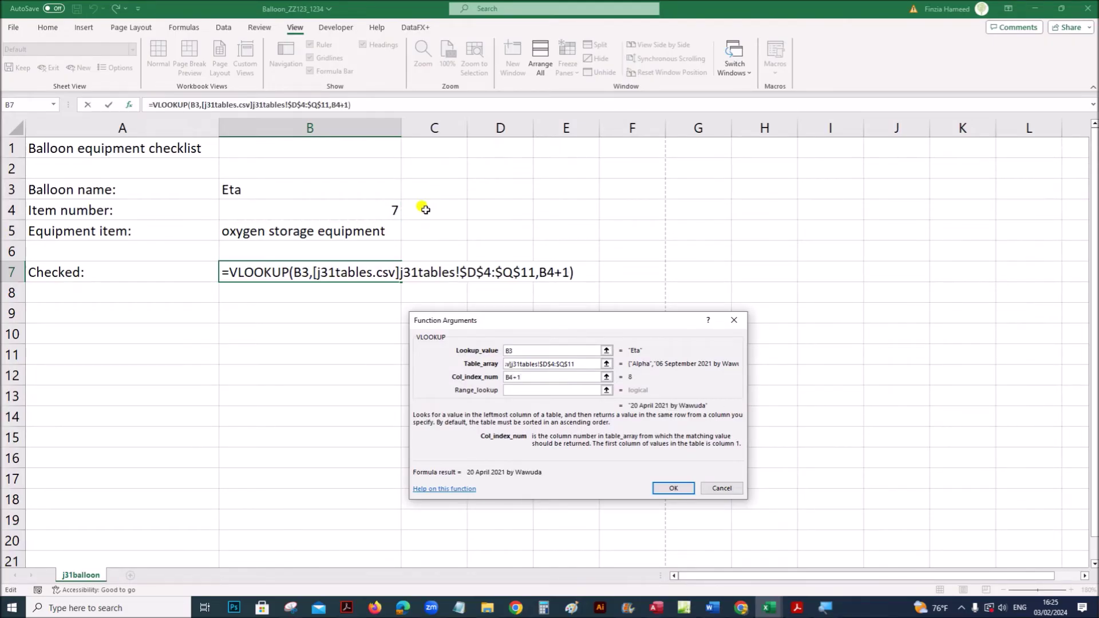
click(523, 389)
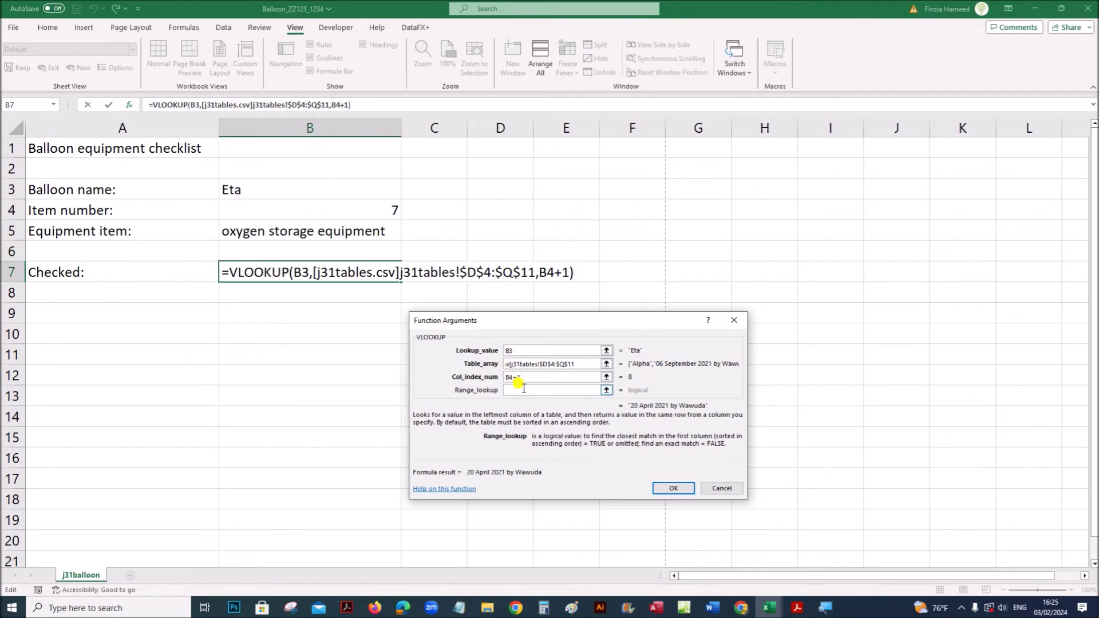
text(0)
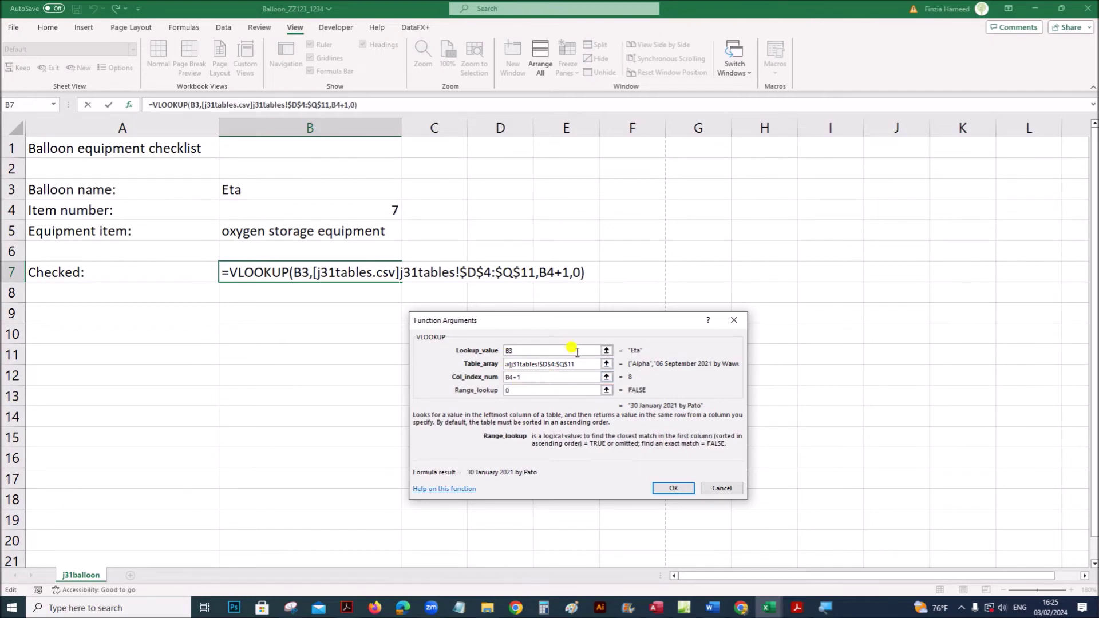
drag(558, 321, 645, 188)
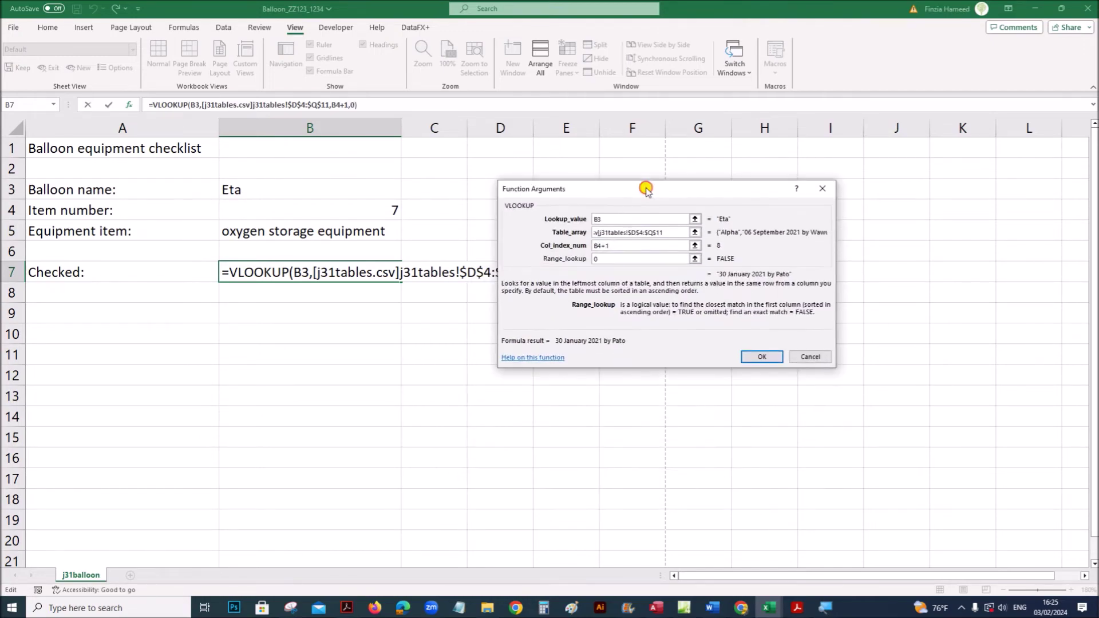
click(758, 356)
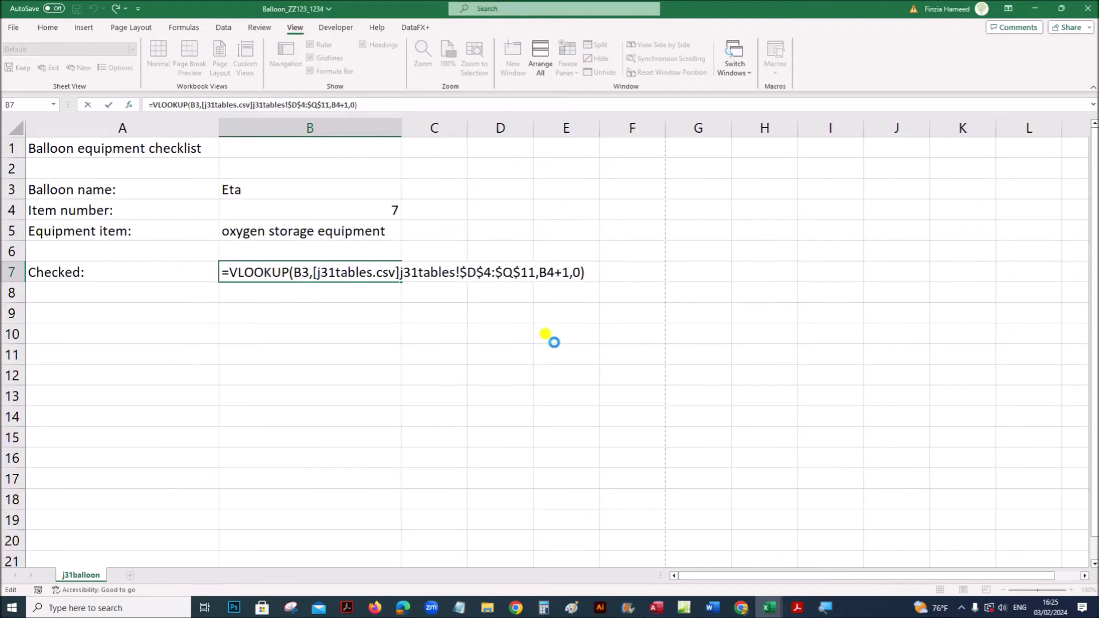
Step: Review the table array and the B4+1 column index in B7's formula without changing it
click(407, 348)
double_click(374, 274)
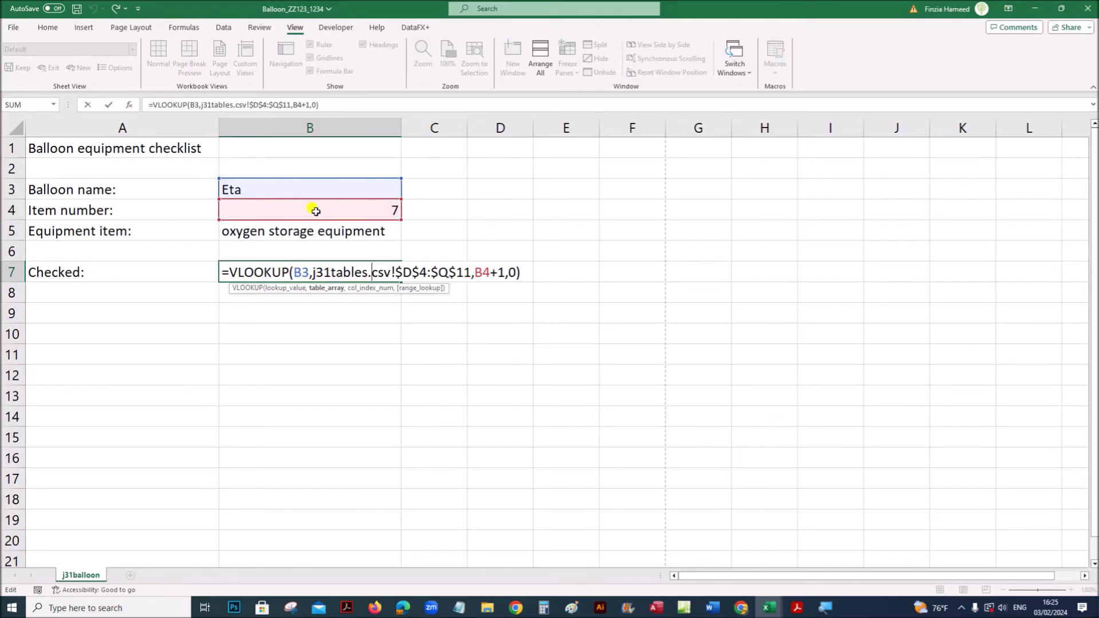
drag(309, 267, 506, 272)
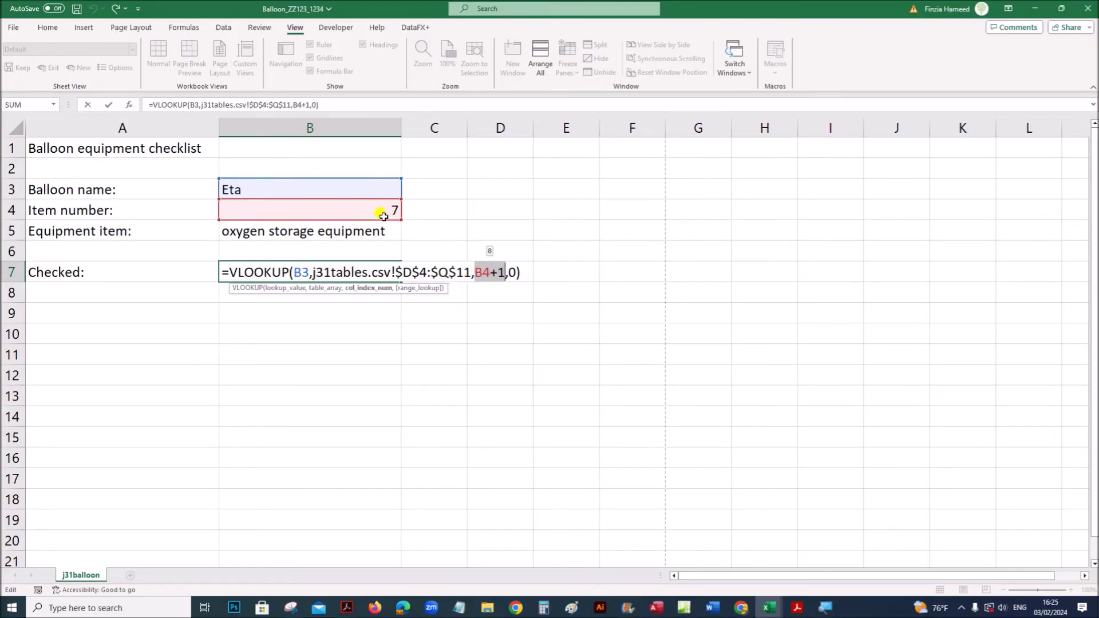
click(520, 270)
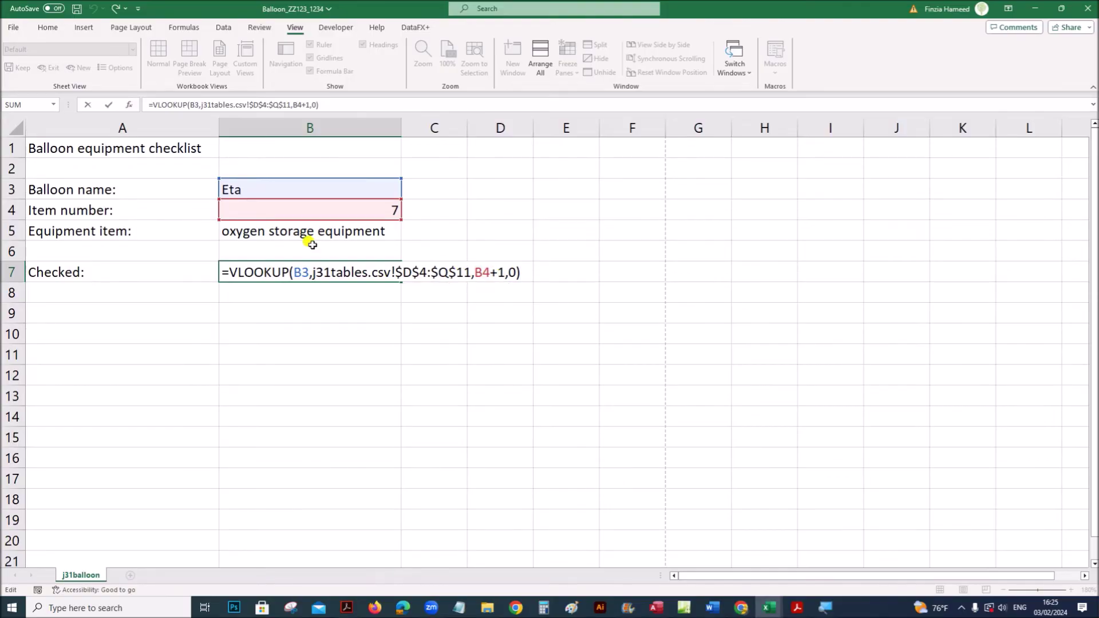
key(Return)
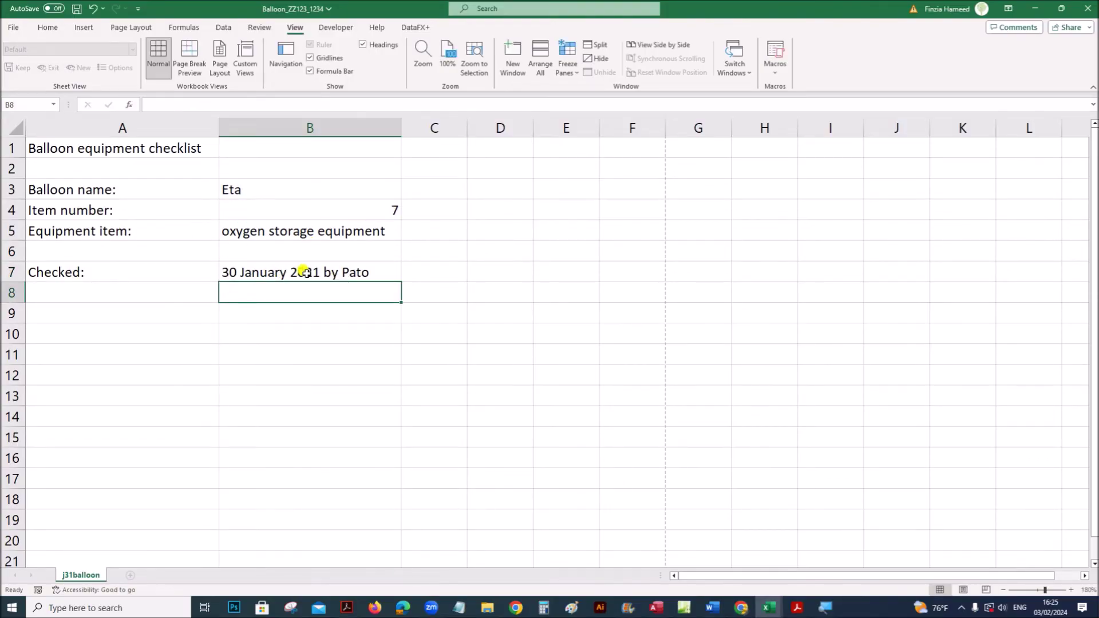
Step: Check B7's result against the Eta row under item number 7 in the j31tables workbook, and return to Balloon_ZZ123_1234
click(258, 184)
click(349, 212)
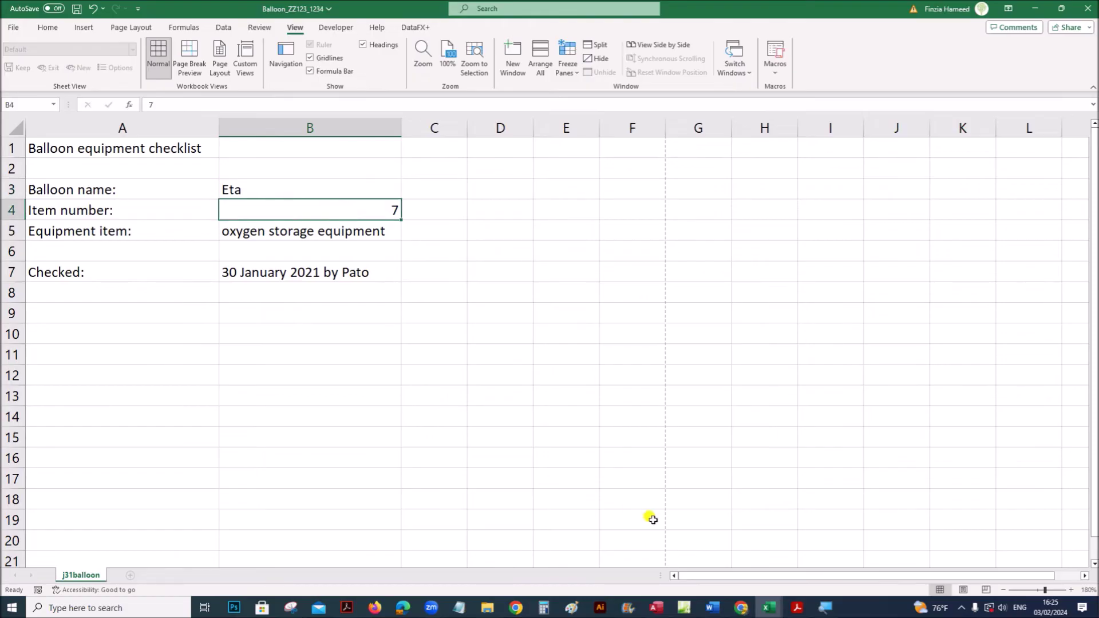
click(761, 610)
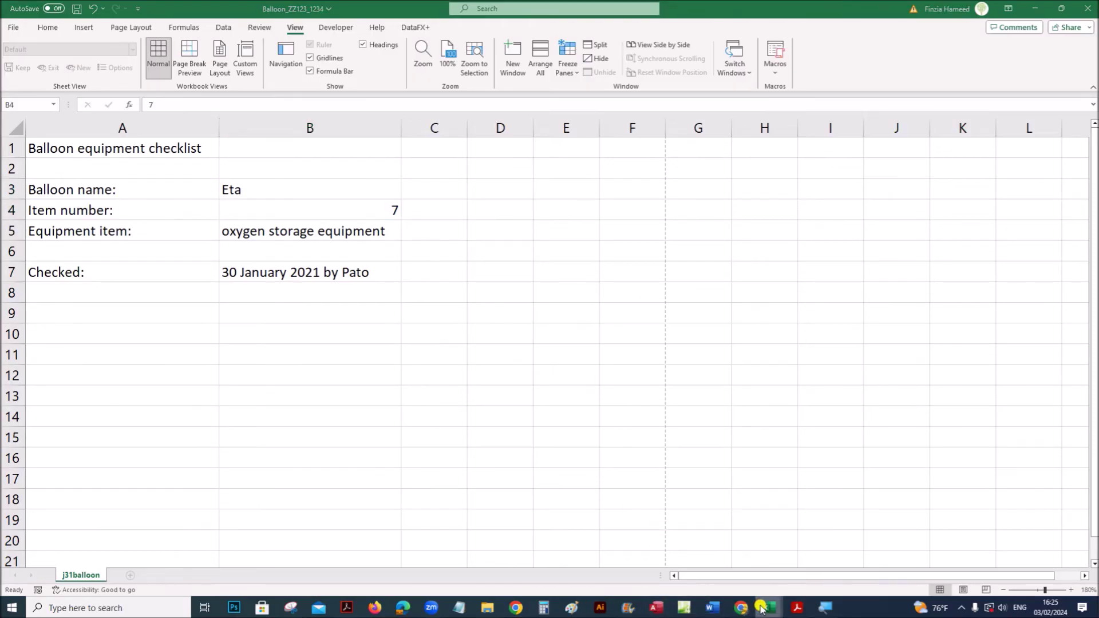
click(802, 580)
click(306, 273)
drag(760, 576, 809, 574)
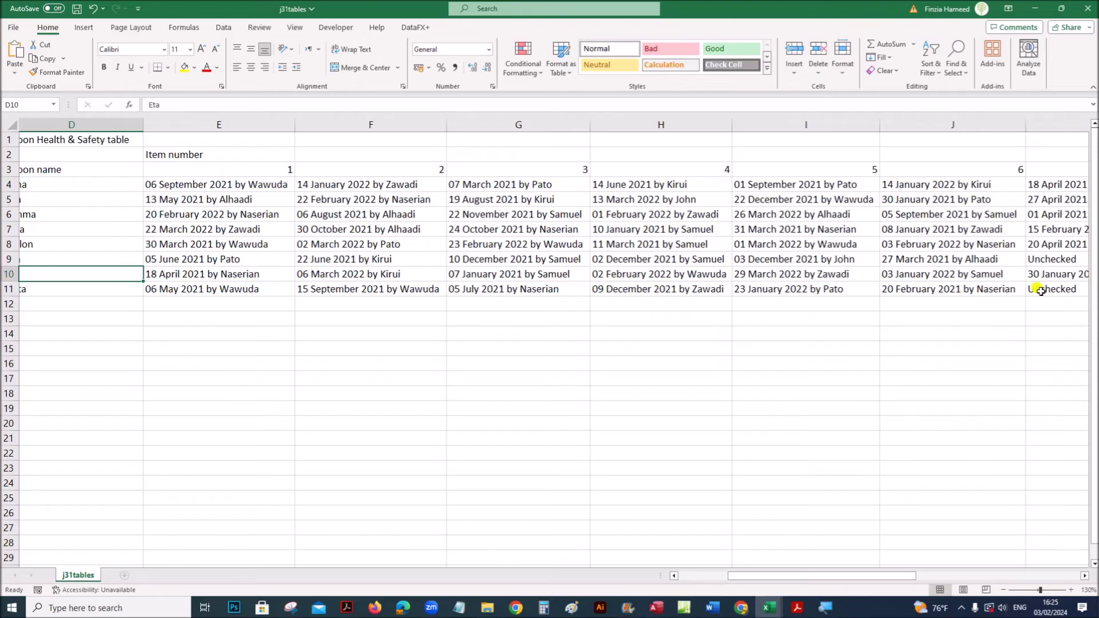
drag(902, 574, 933, 574)
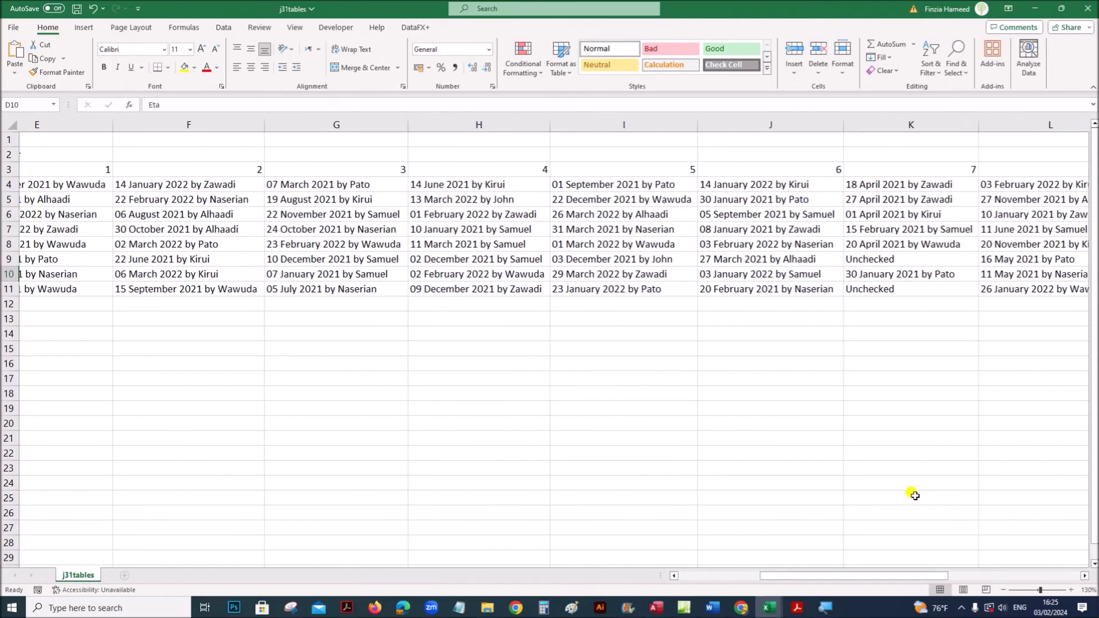
click(896, 275)
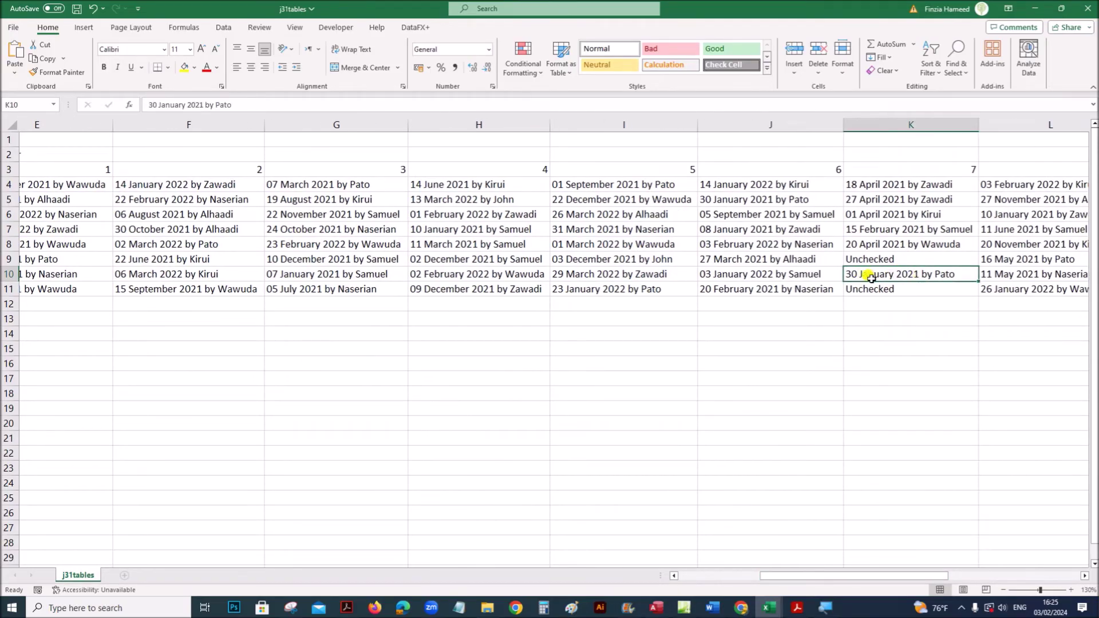
mouse_move(769, 606)
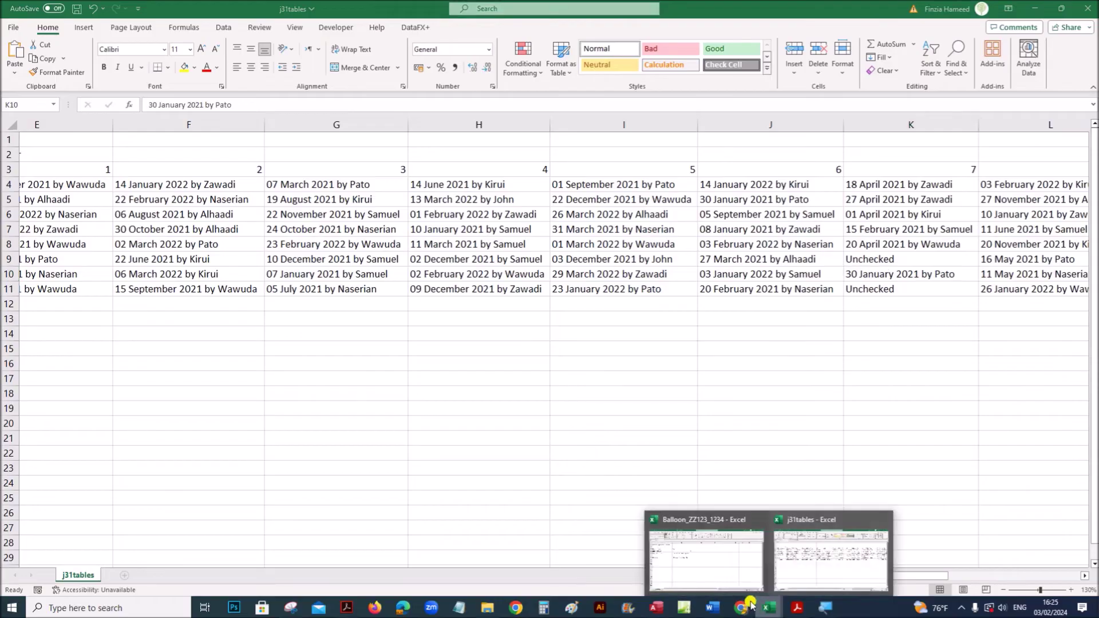
click(711, 575)
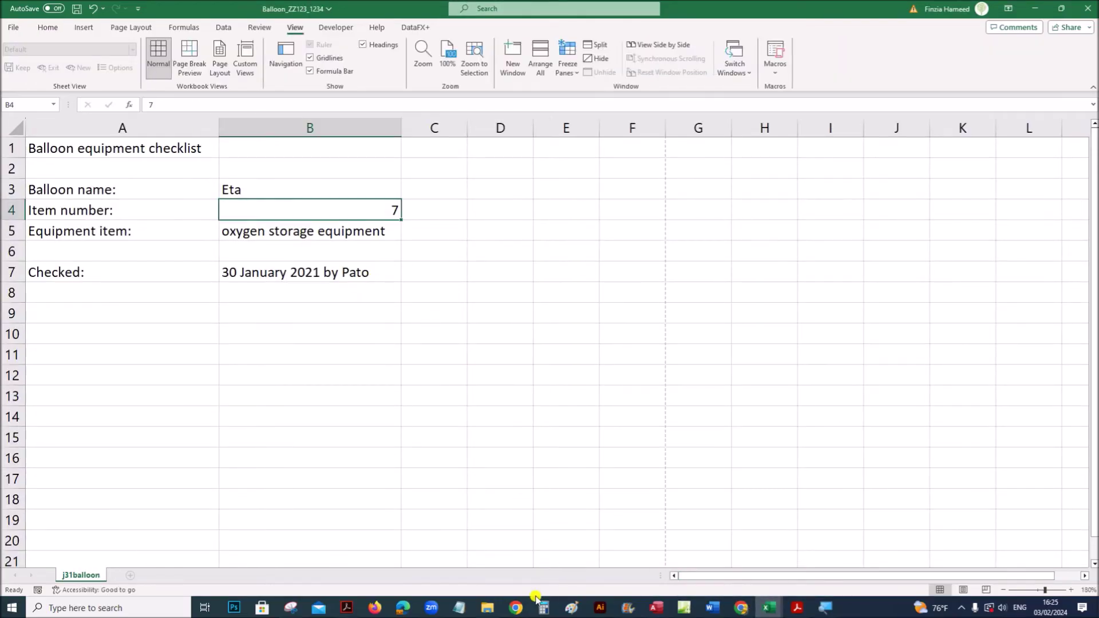
Step: Switch to 0417_s22_qp_31.pdf in Acrobat and read question 18's printing requirements for orientation, headings and cell visibility
click(346, 607)
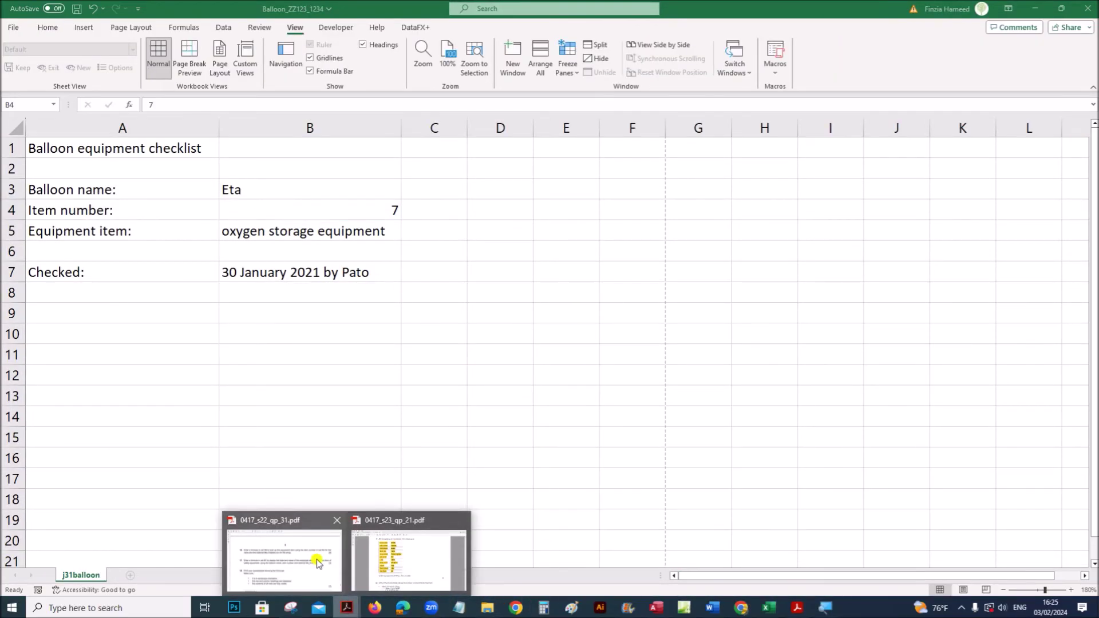
click(335, 532)
scroll(445, 405, down, 2)
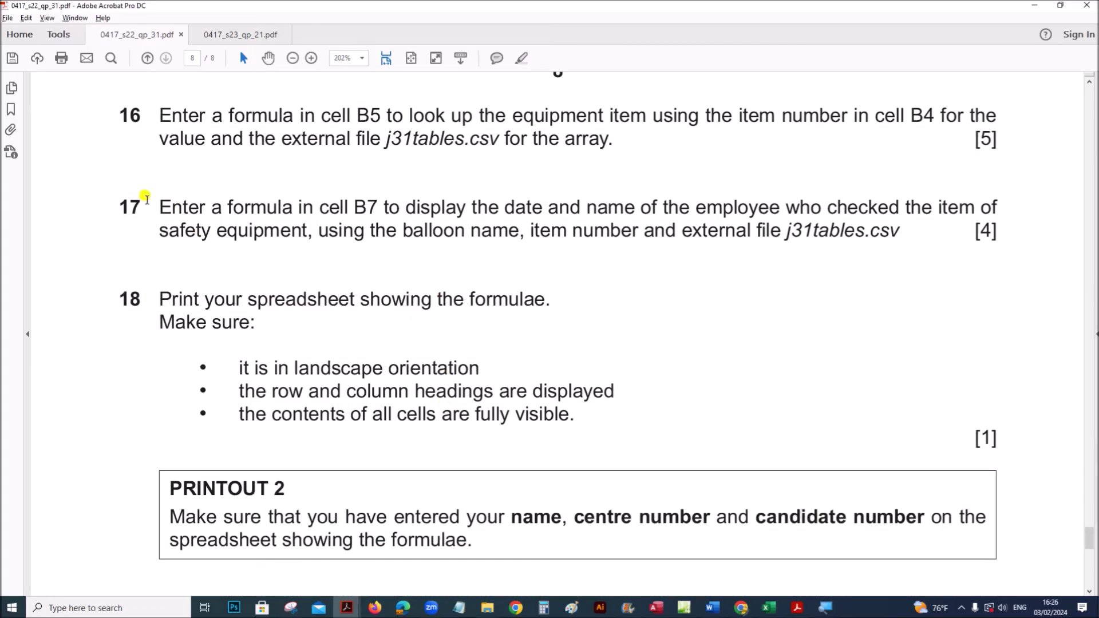
scroll(421, 349, down, 2)
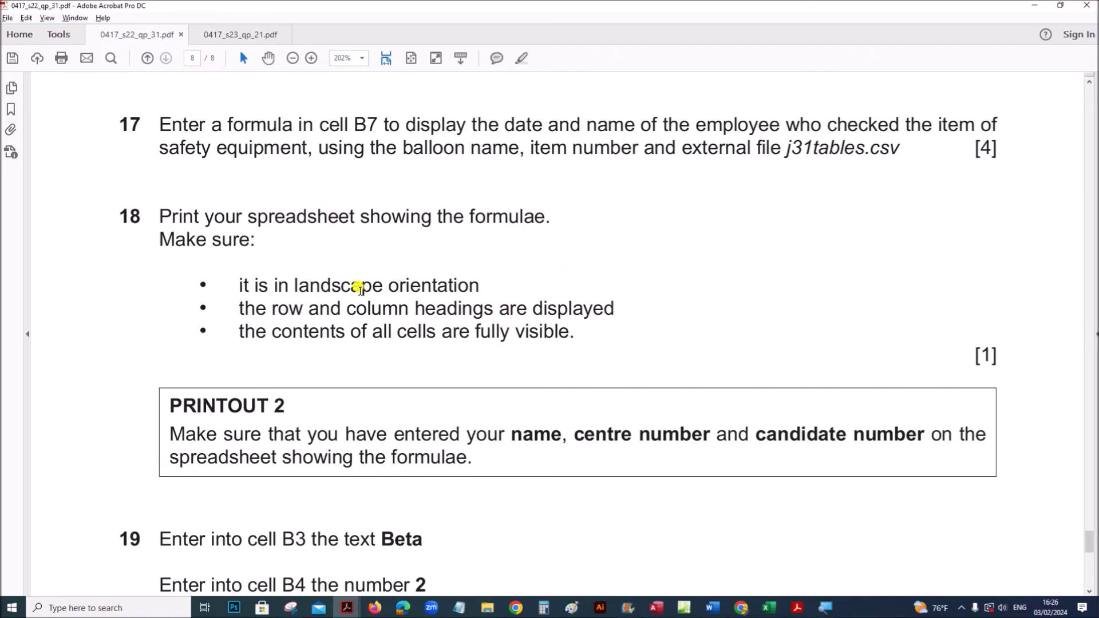
drag(294, 285, 465, 289)
drag(298, 308, 558, 310)
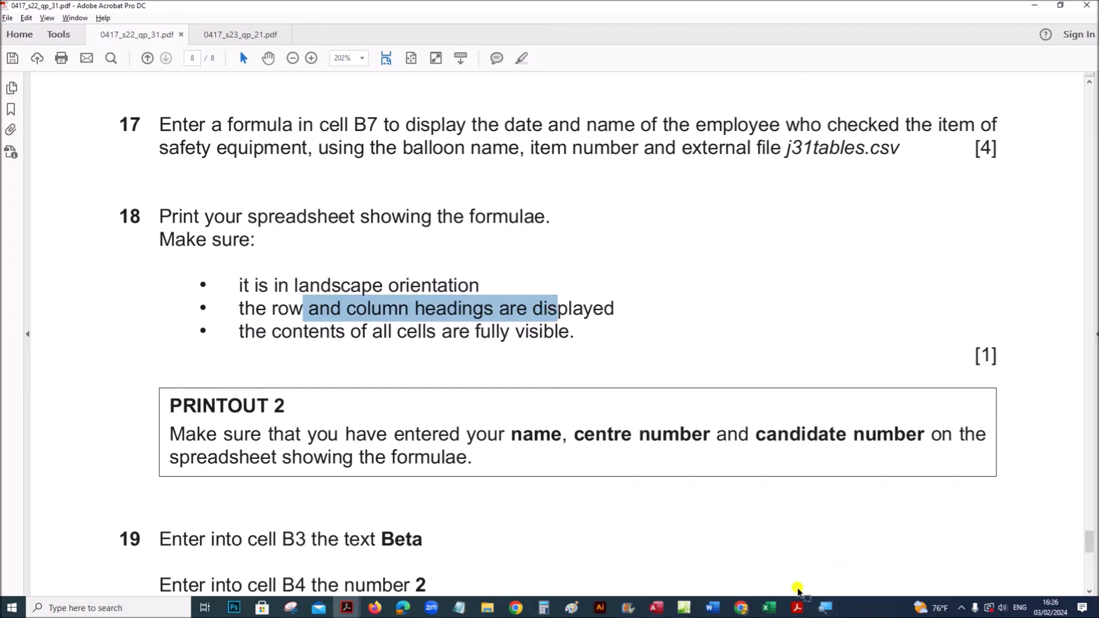
Step: Switch back to the Balloon_ZZ123_1234 workbook in Excel and display the formulas instead of their values
click(765, 601)
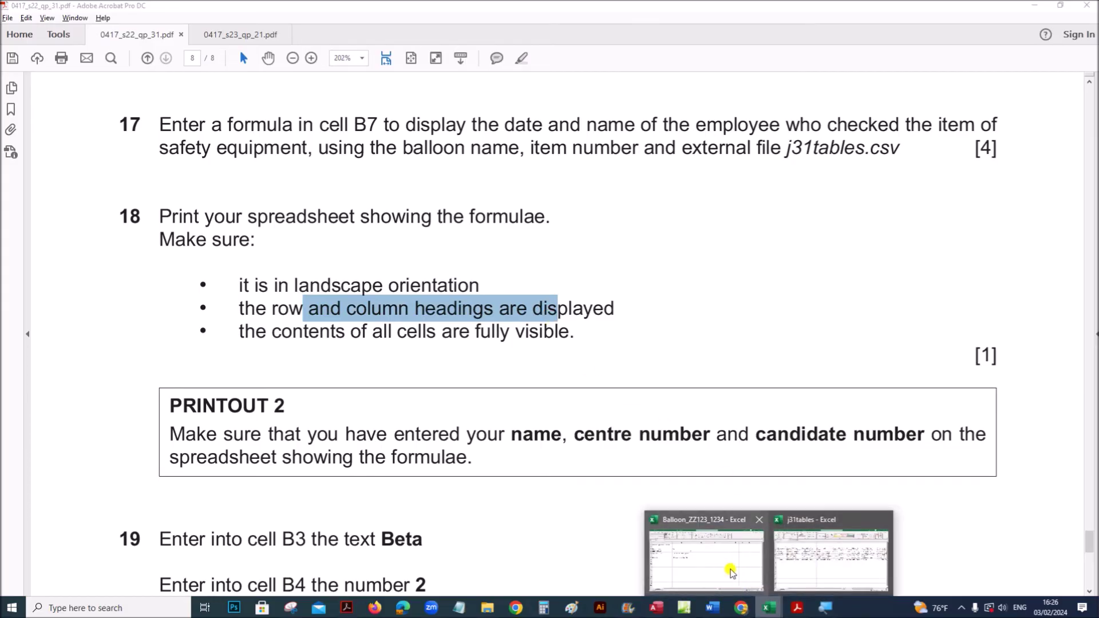
click(742, 575)
click(385, 394)
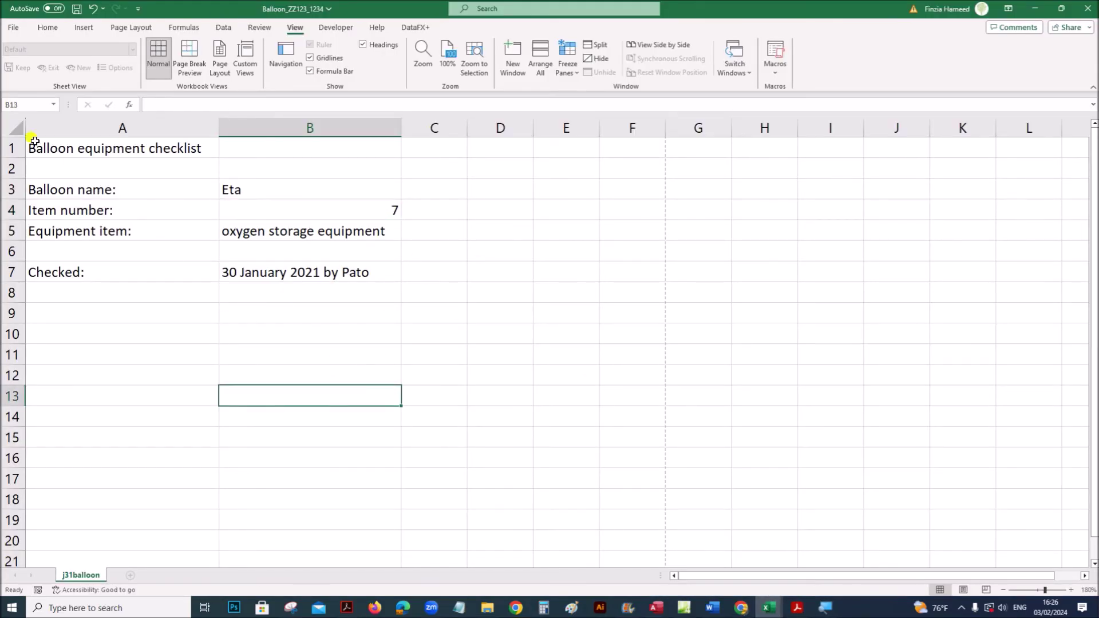
click(184, 27)
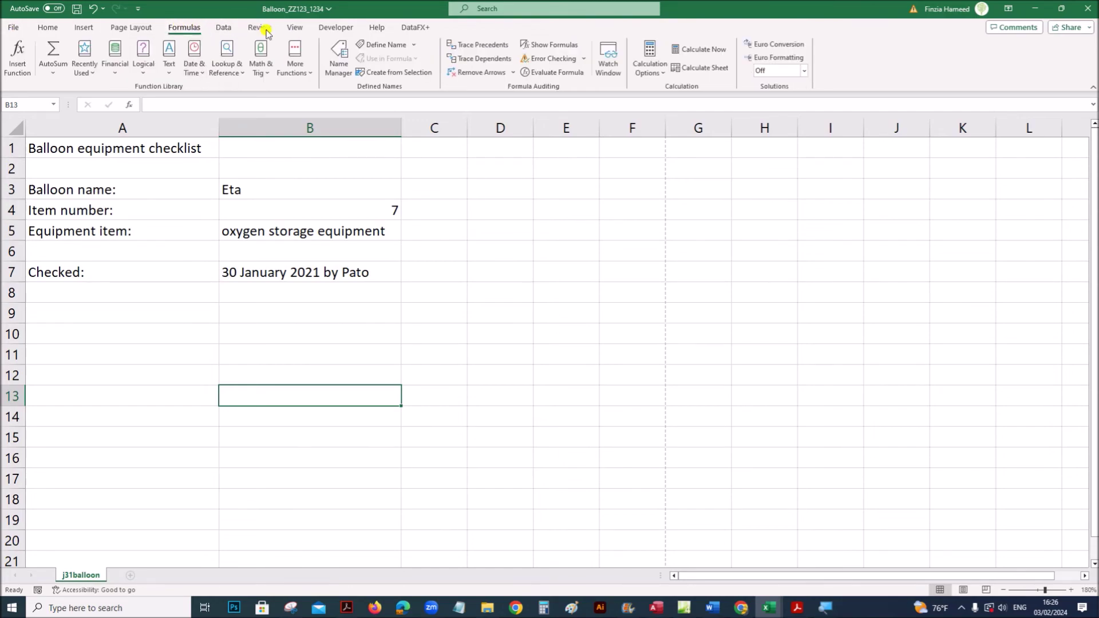
click(549, 45)
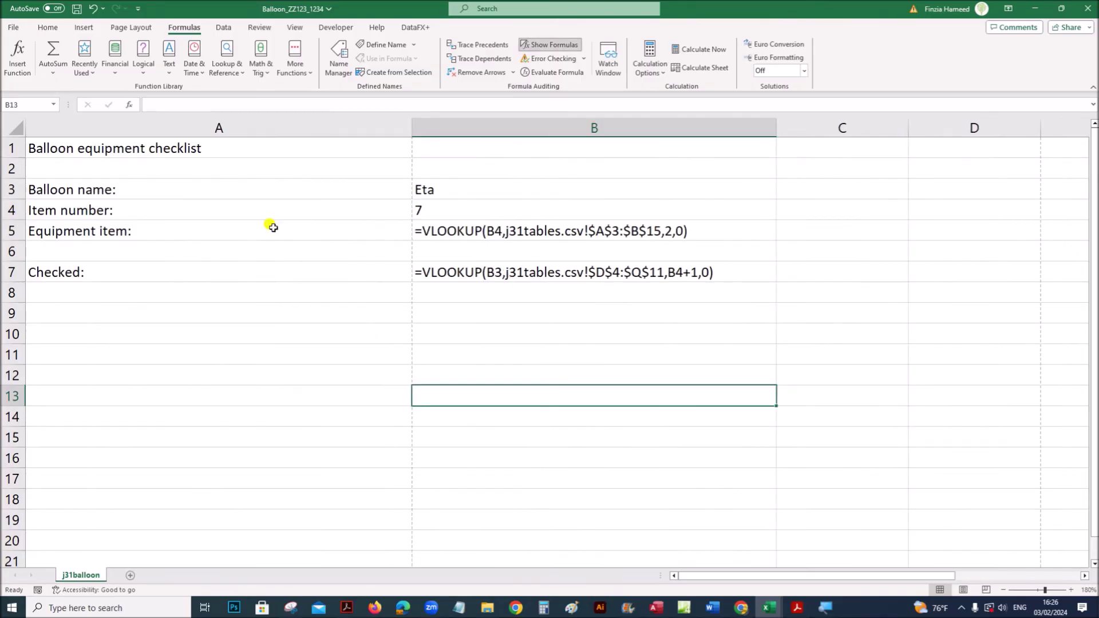
Step: Autofit all column widths in the formula view so the labels and VLOOKUP formulas are fully visible
click(16, 125)
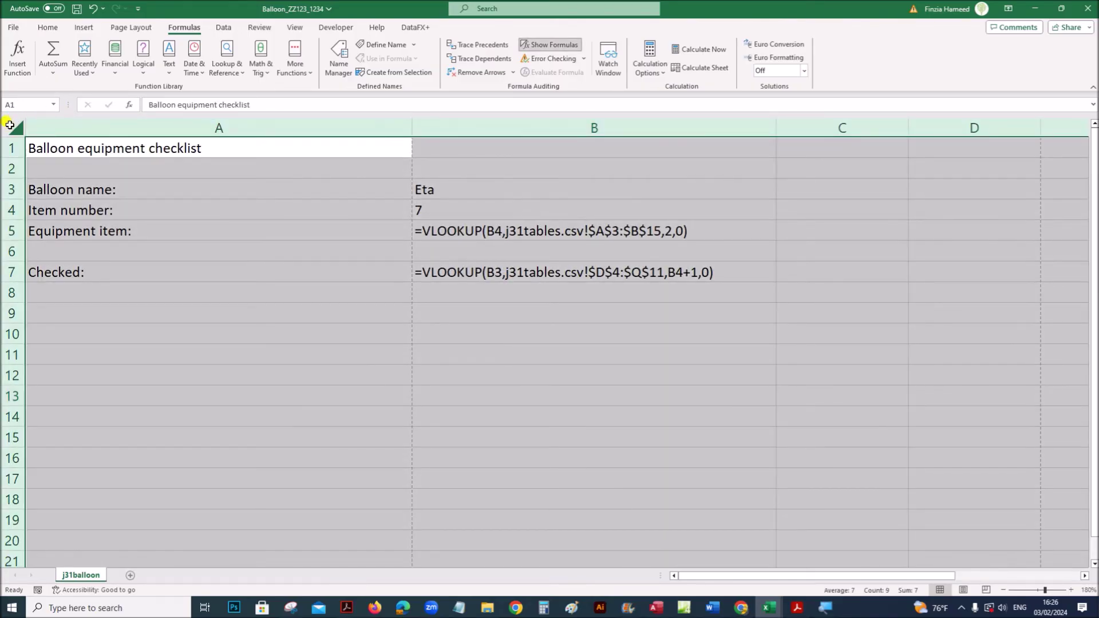
double_click(412, 127)
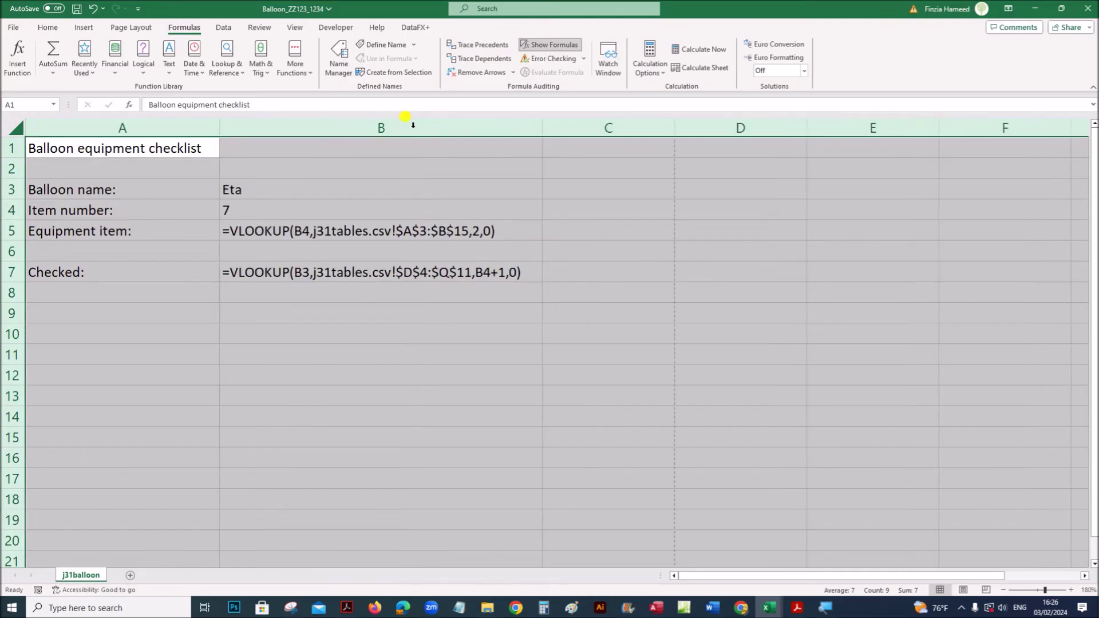
click(383, 355)
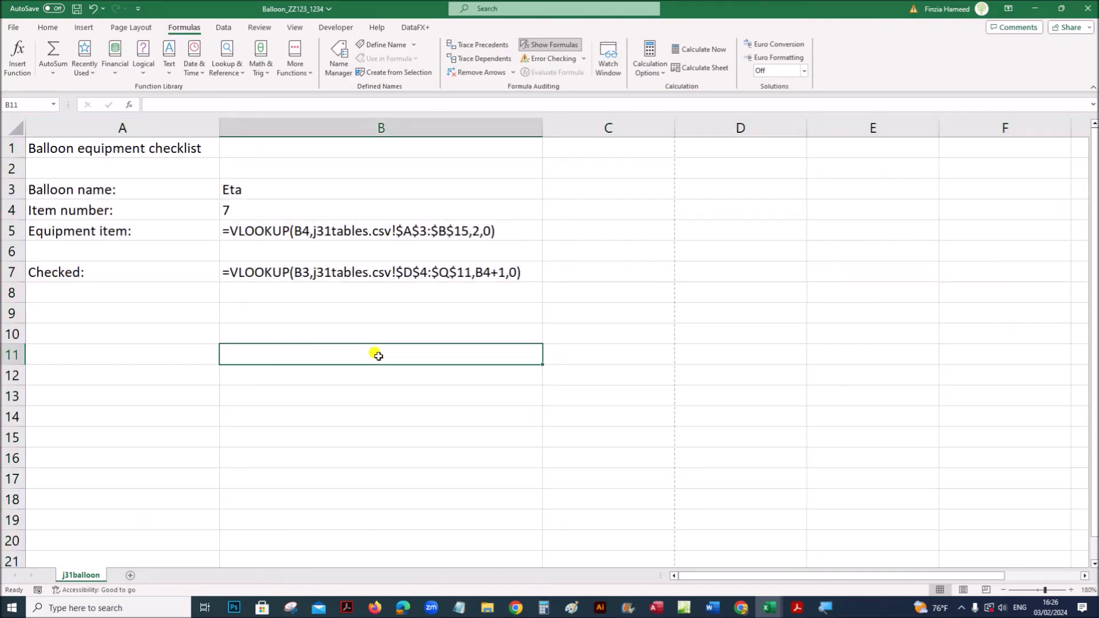
Step: Open the print settings for the formula view, recheck question 18 in the PDF, and set the orientation to landscape
click(13, 27)
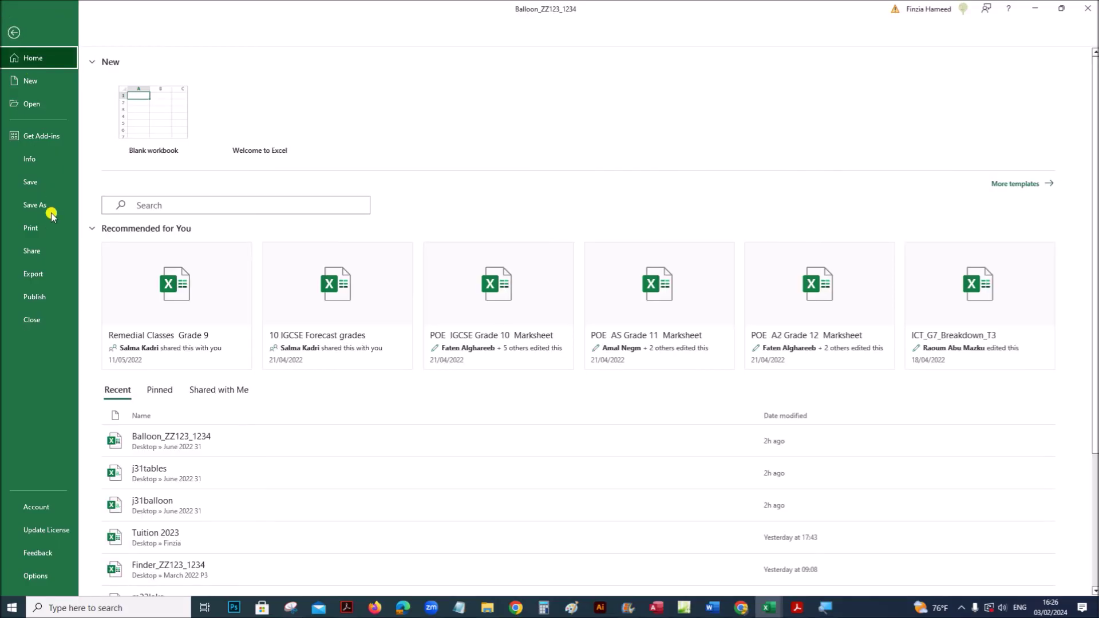
click(55, 228)
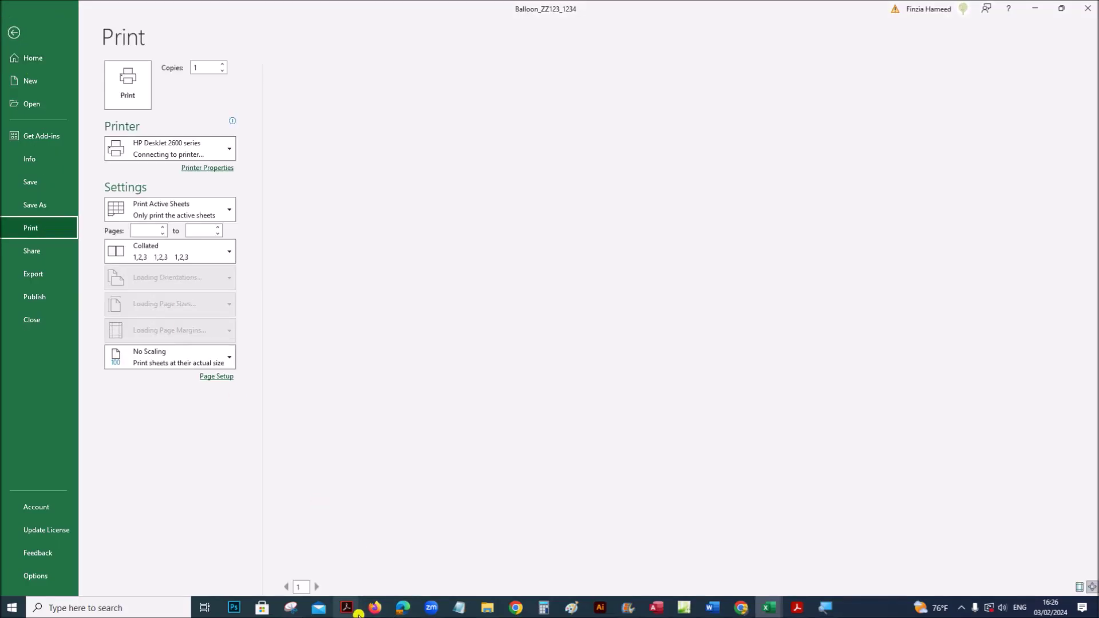
mouse_move(347, 607)
click(323, 579)
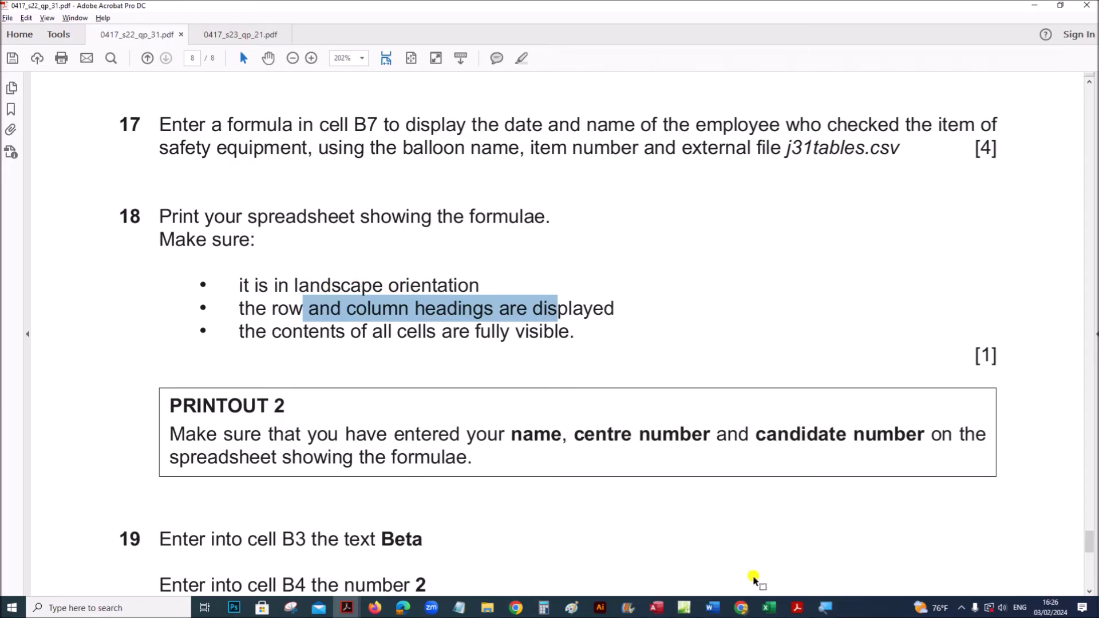
click(759, 598)
click(703, 558)
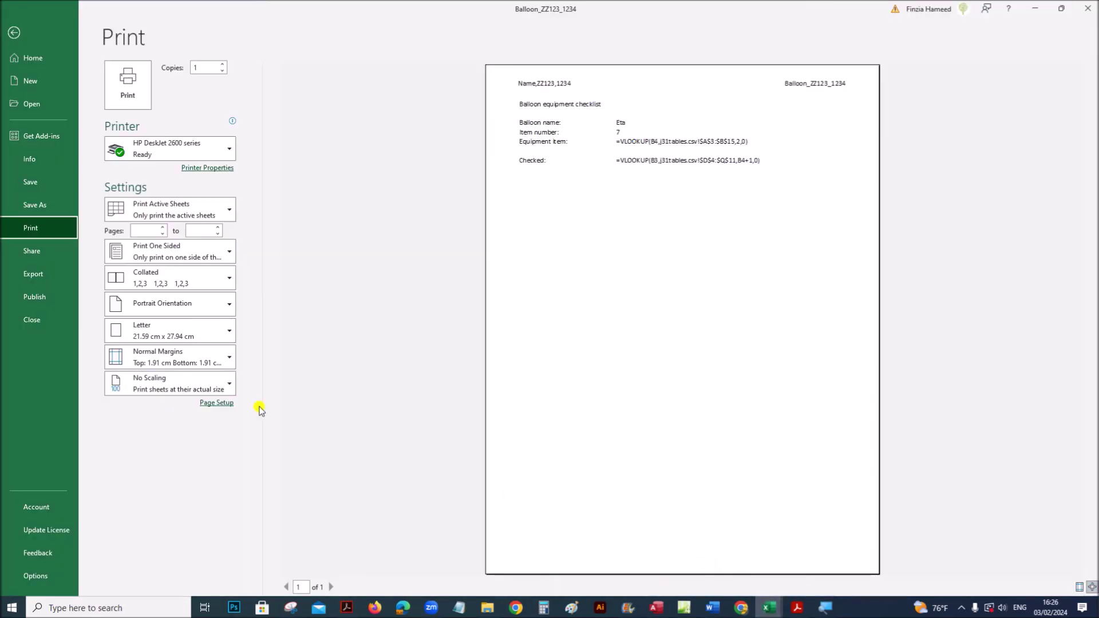
click(195, 312)
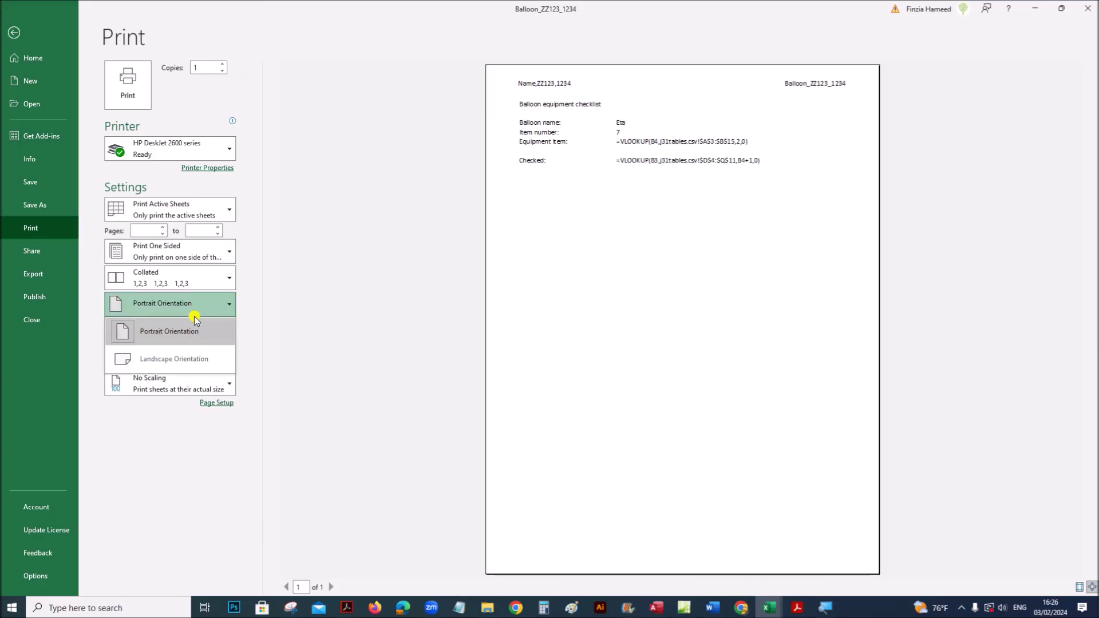
click(191, 358)
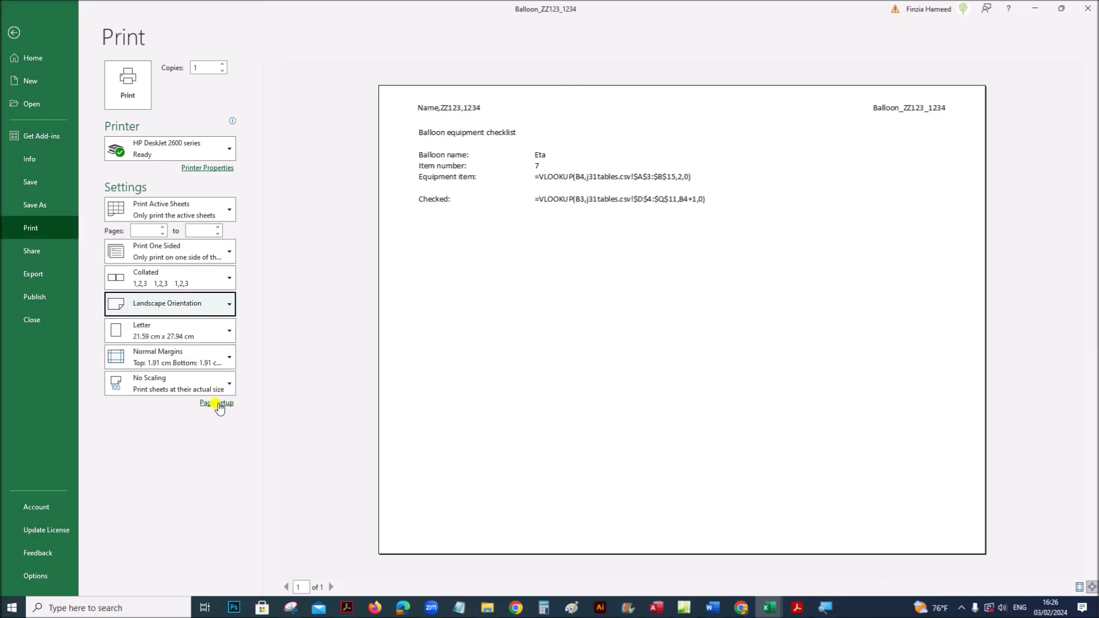
Step: Turn on printing of row and column headings in the page setup, and return to the worksheet
click(218, 404)
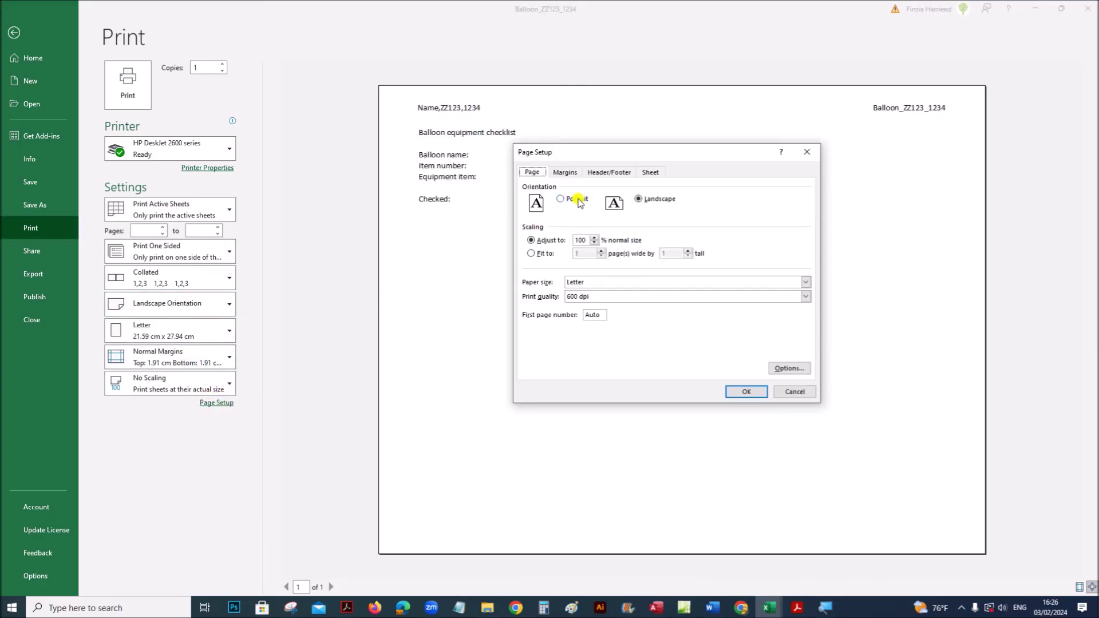
click(645, 173)
click(540, 287)
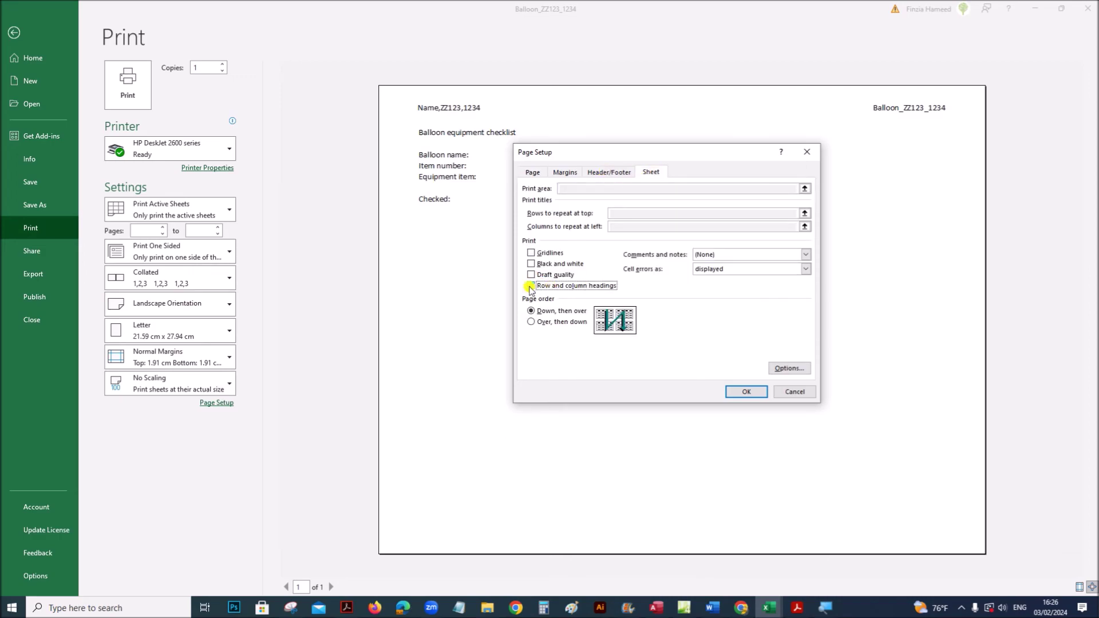
click(744, 392)
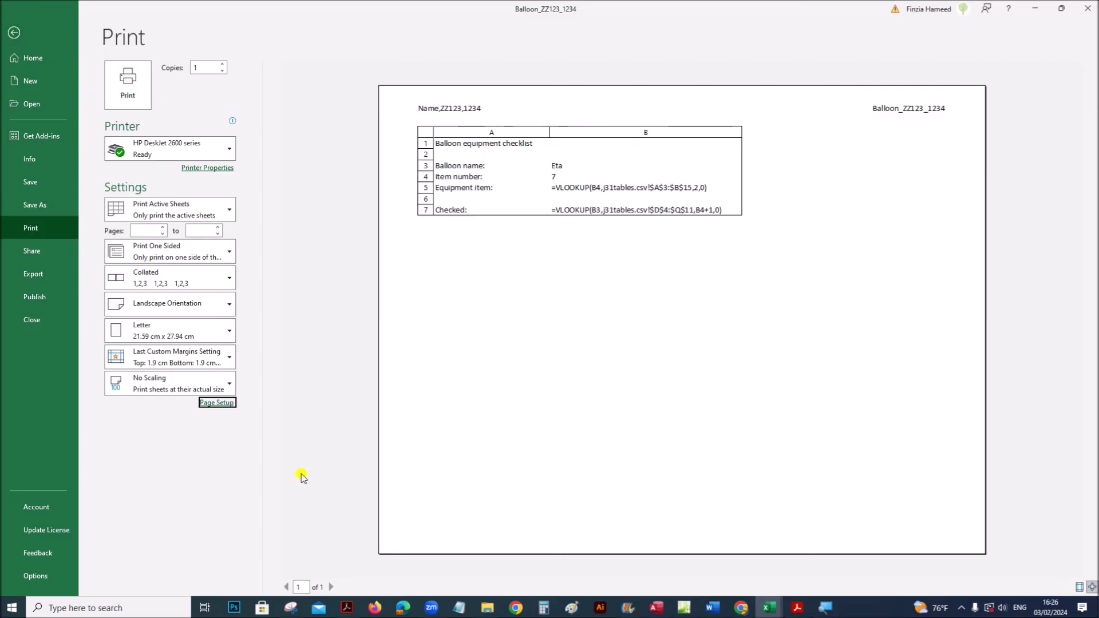
click(15, 32)
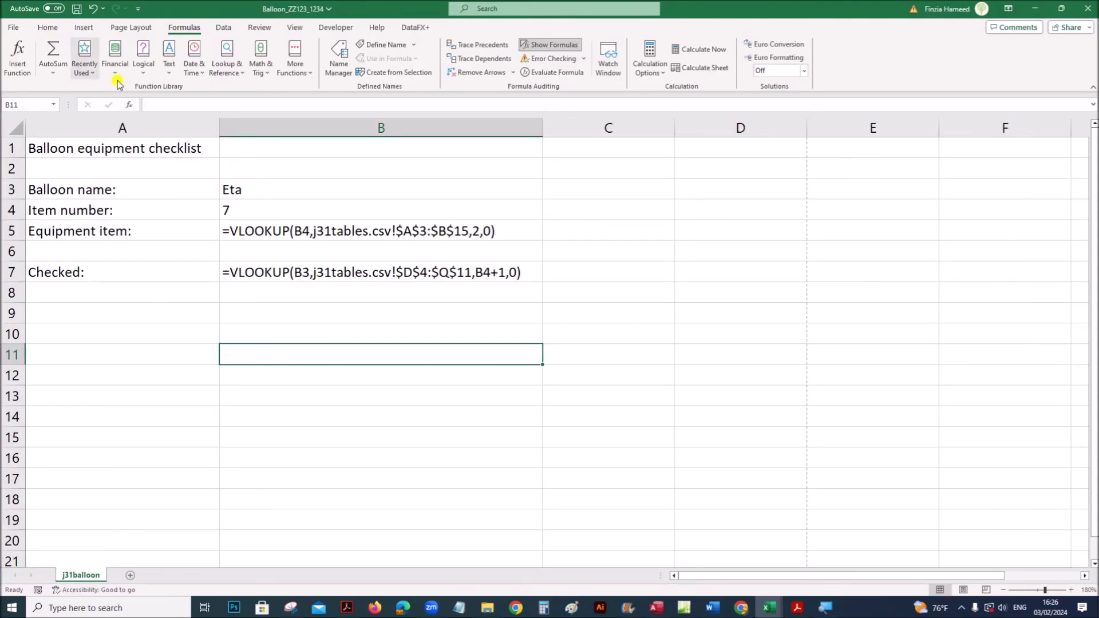
click(341, 312)
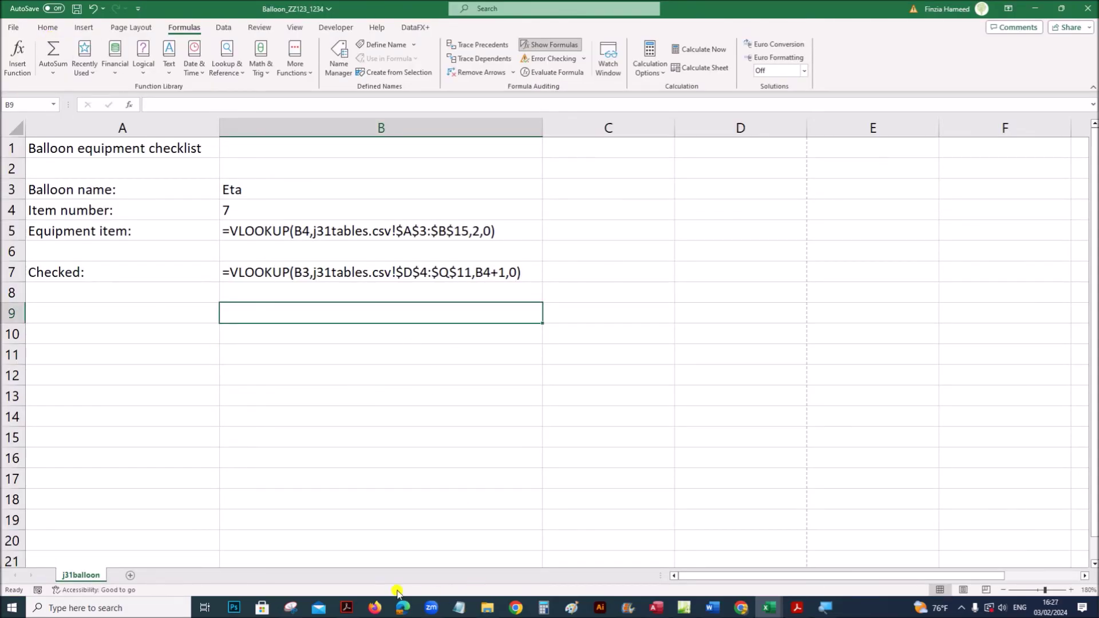
Step: Read question 19 in 0417_s22_qp_31.pdf, and switch the Balloon_ZZ123_1234 sheet back to showing values instead of formulas
mouse_move(347, 607)
click(323, 572)
scroll(370, 453, down, 5)
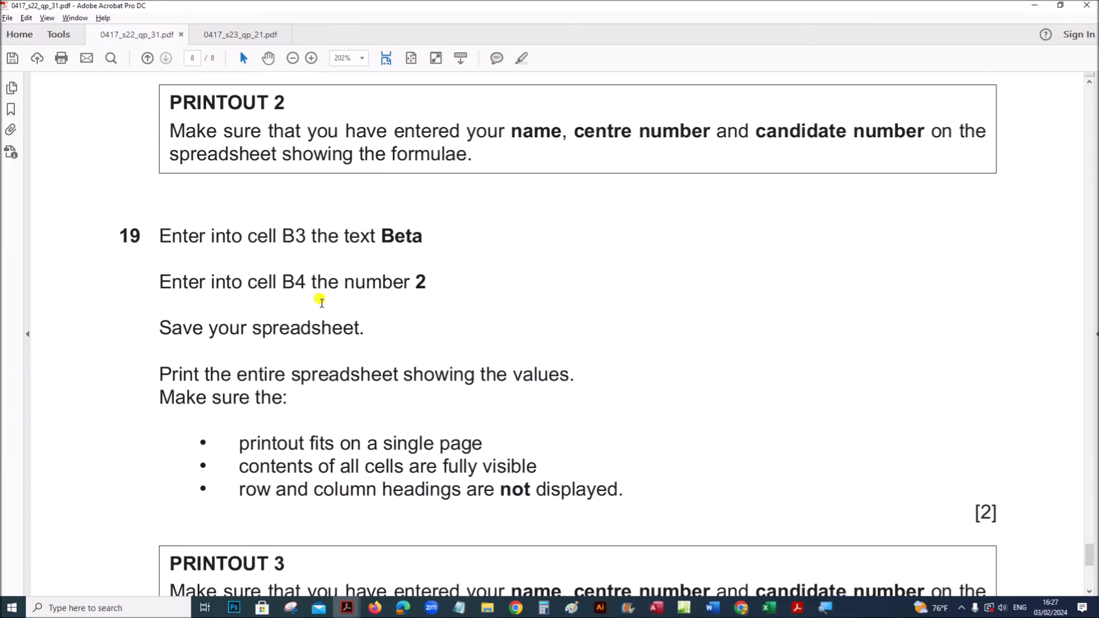
click(766, 606)
click(716, 560)
click(530, 338)
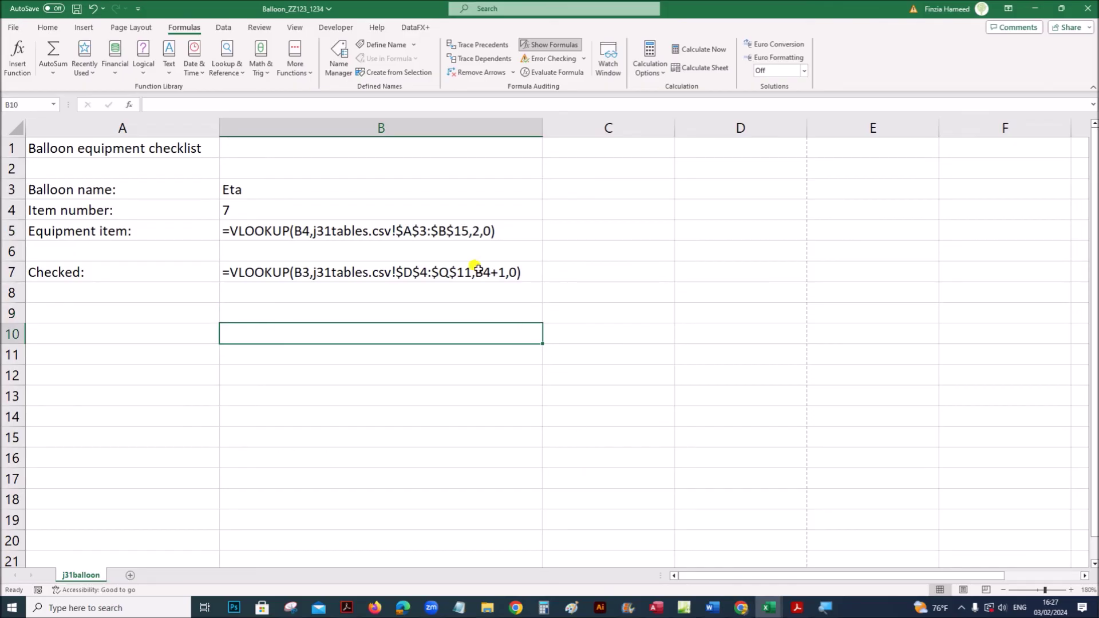
click(536, 46)
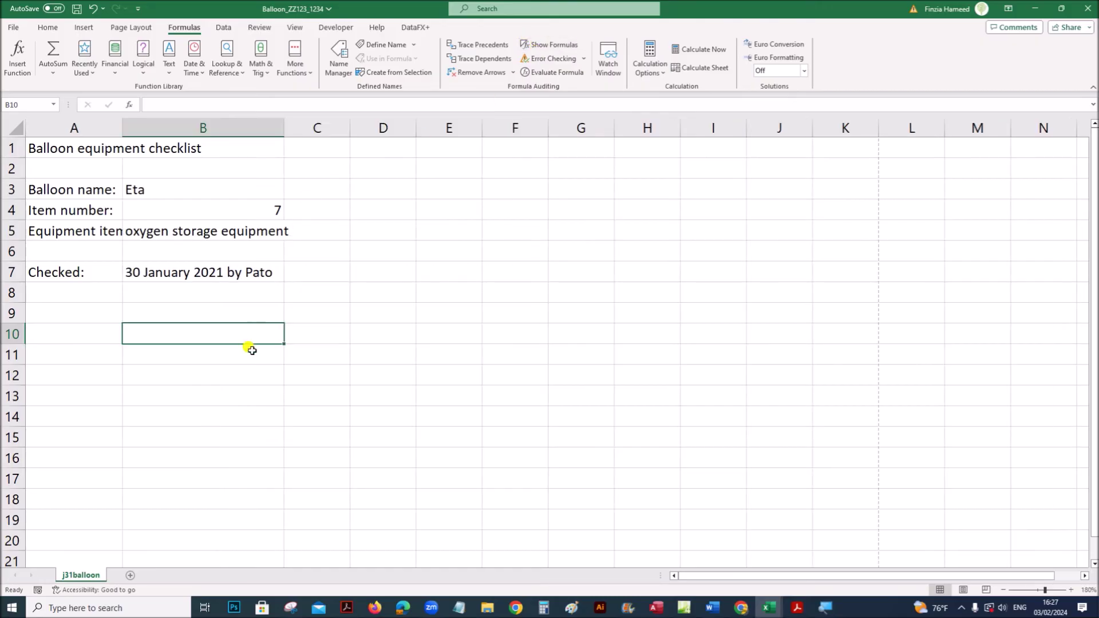
Step: Autofit all column widths in the value view so the contents of columns A and B are fully visible
click(12, 129)
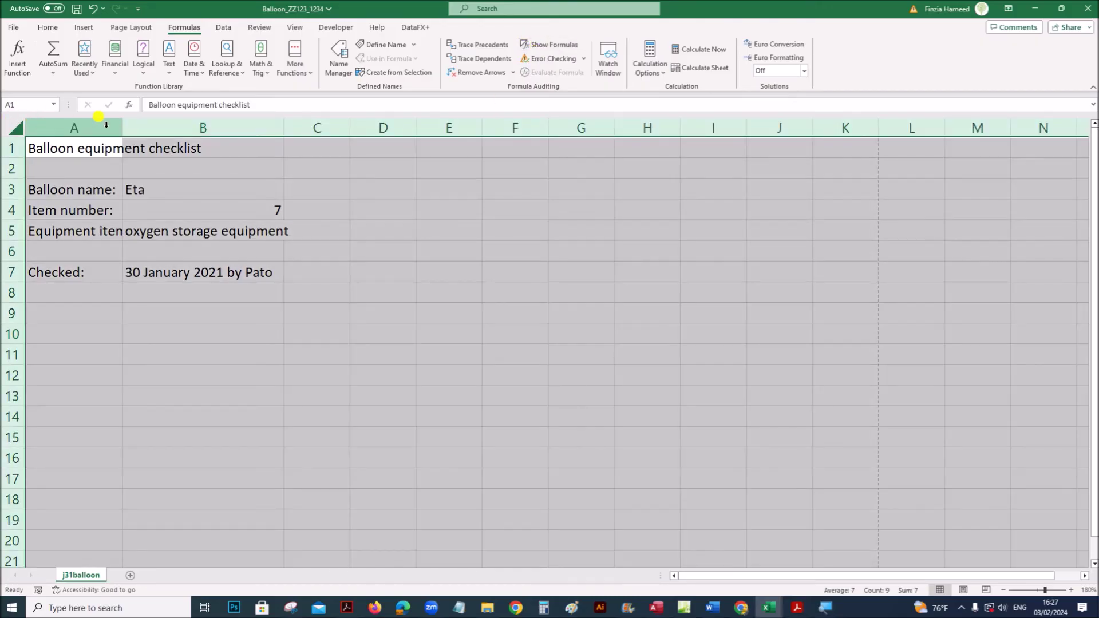
double_click(123, 127)
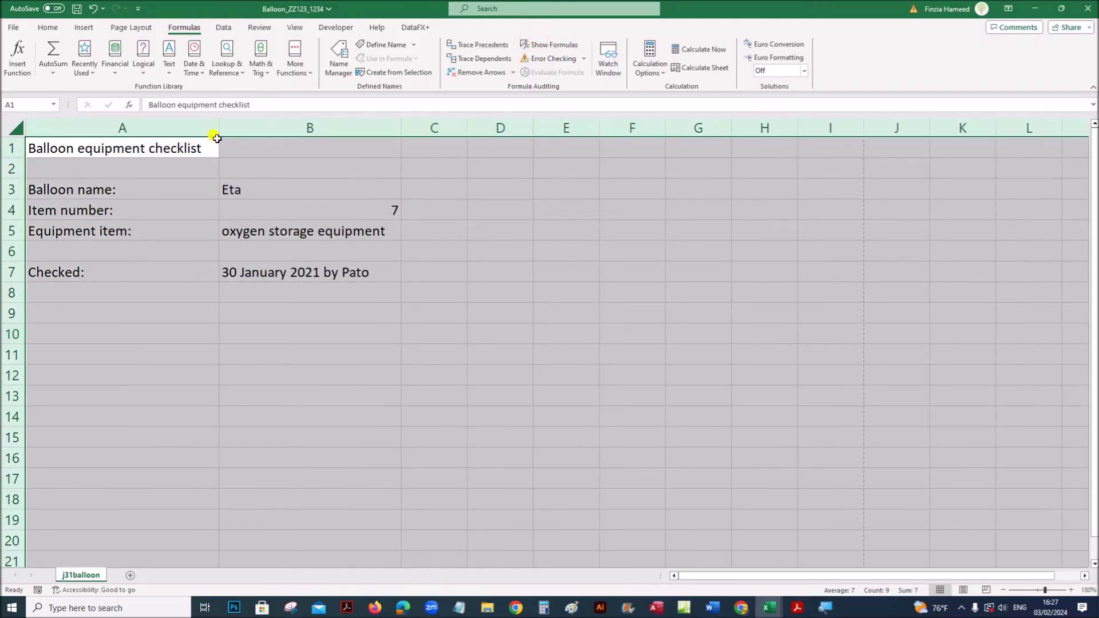
click(295, 313)
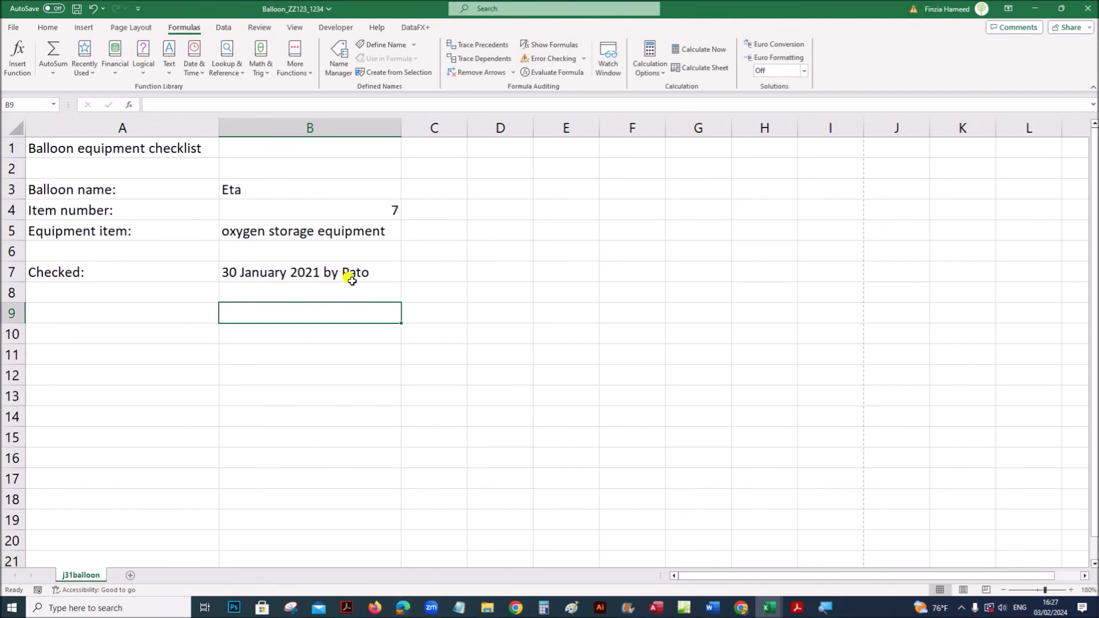
Step: Check question 19 in 0417_s22_qp_31.pdf for the entries required in cells B3 and B4
click(347, 607)
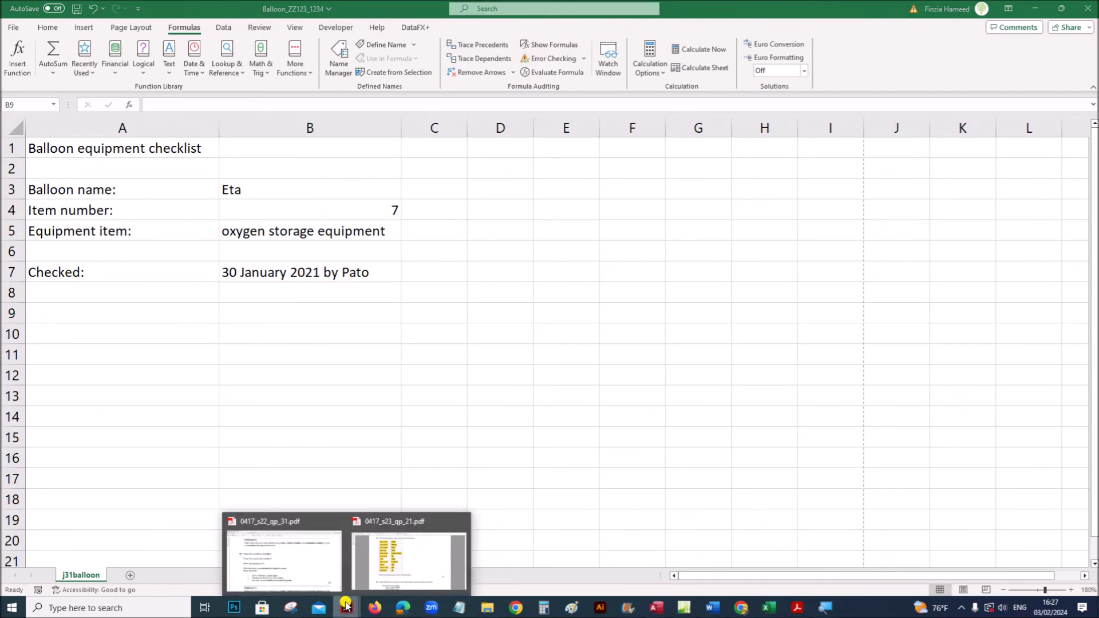
click(314, 574)
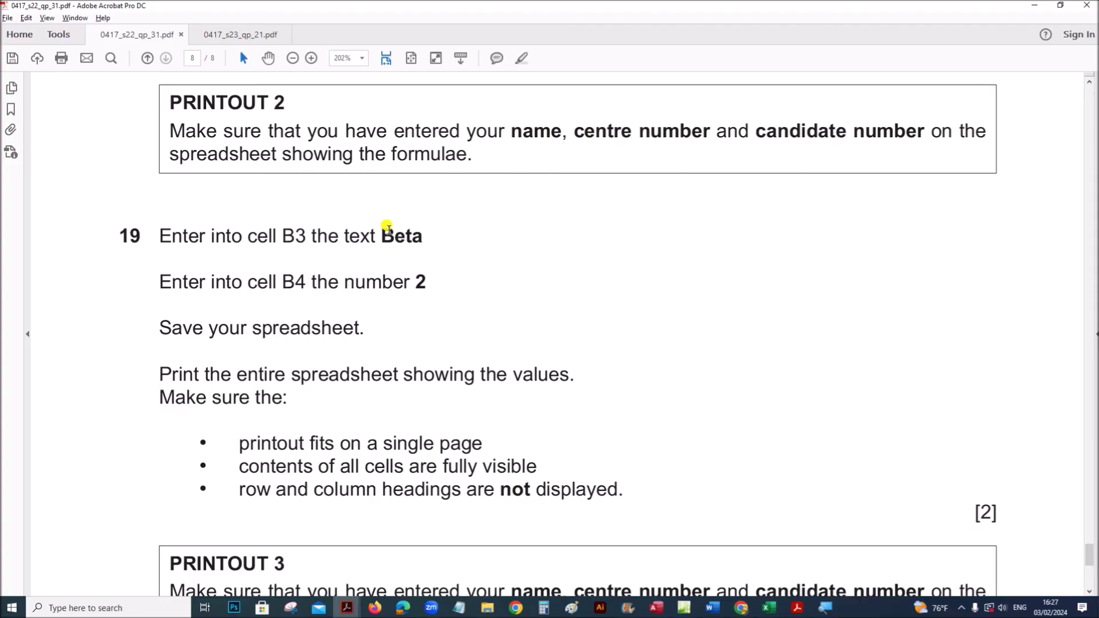
drag(383, 230, 425, 235)
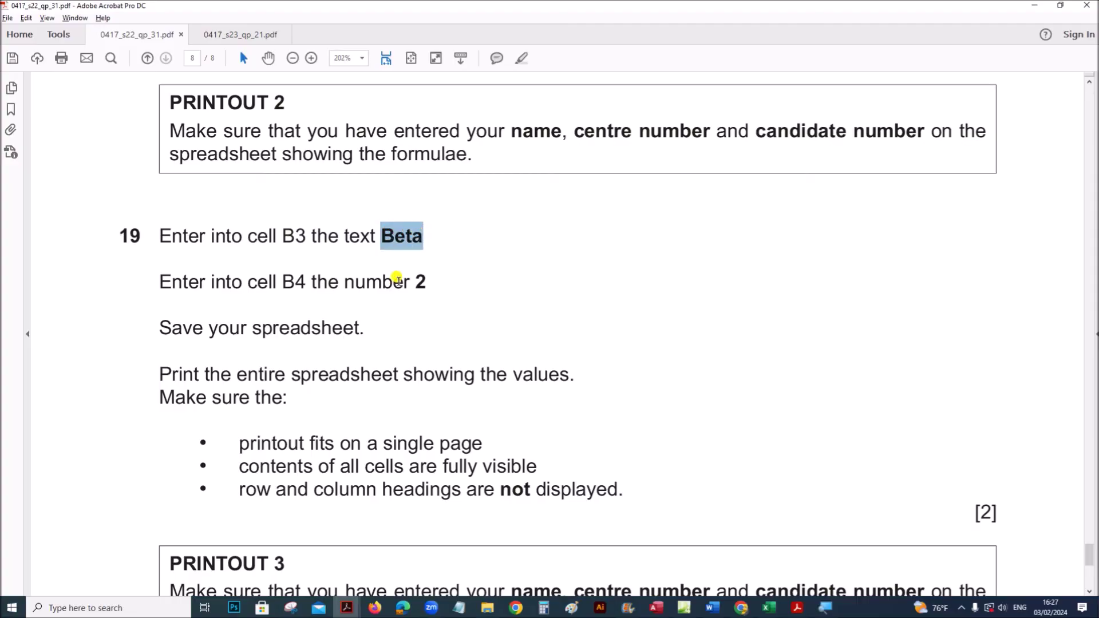
click(421, 282)
Step: In the Balloon_ZZ123_1234 workbook, enter Beta as the balloon name in B3 and 2 as the item number in B4
click(768, 608)
click(656, 559)
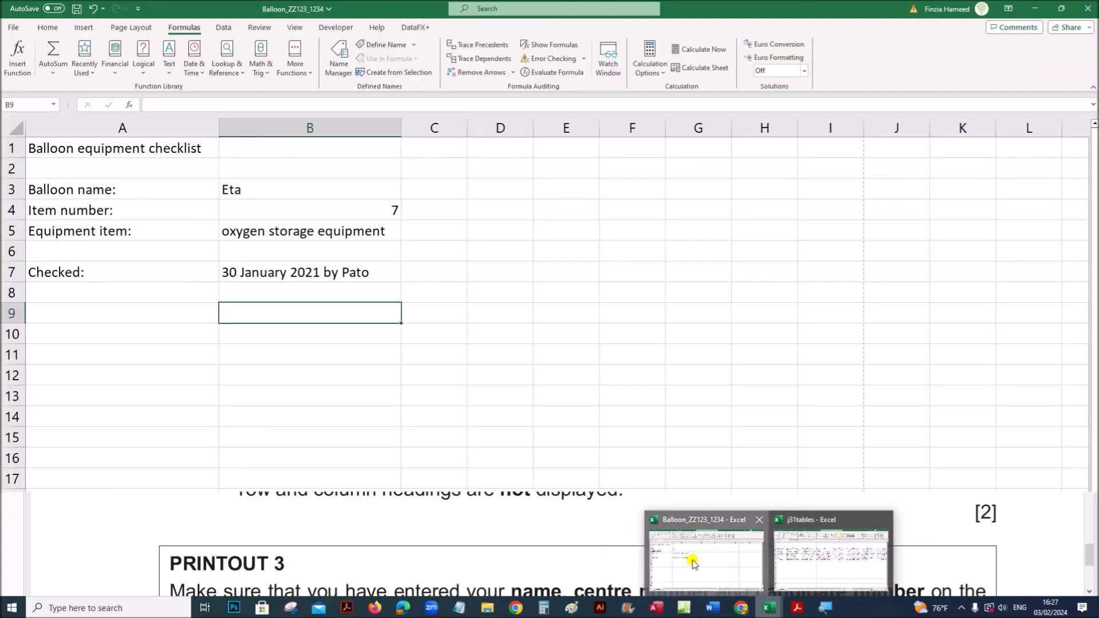
click(336, 184)
text(Be)
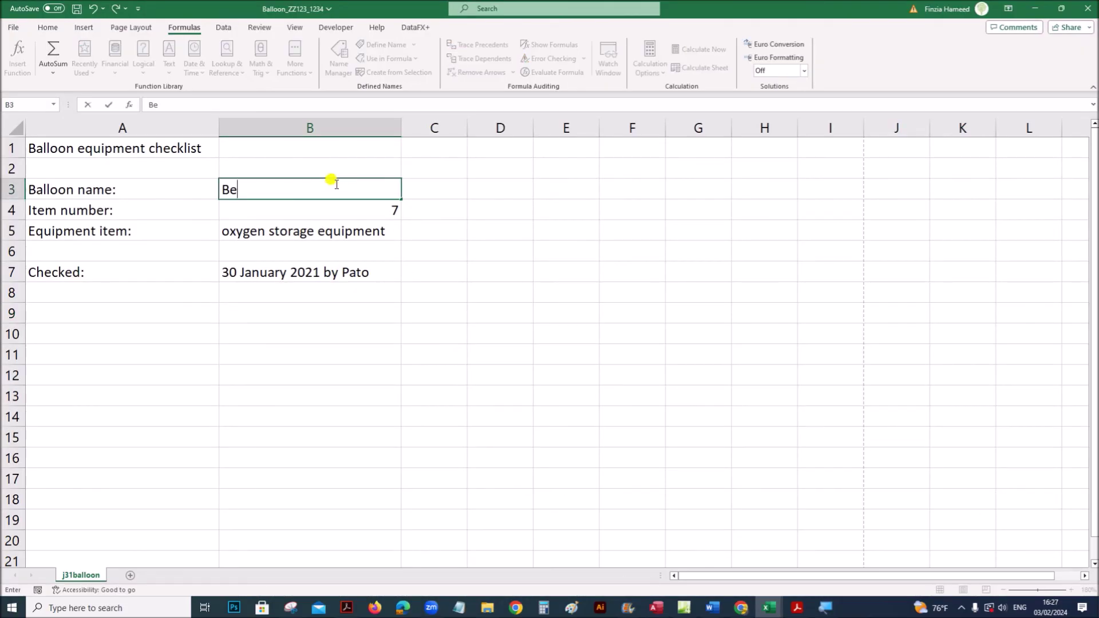
click(369, 210)
text(2)
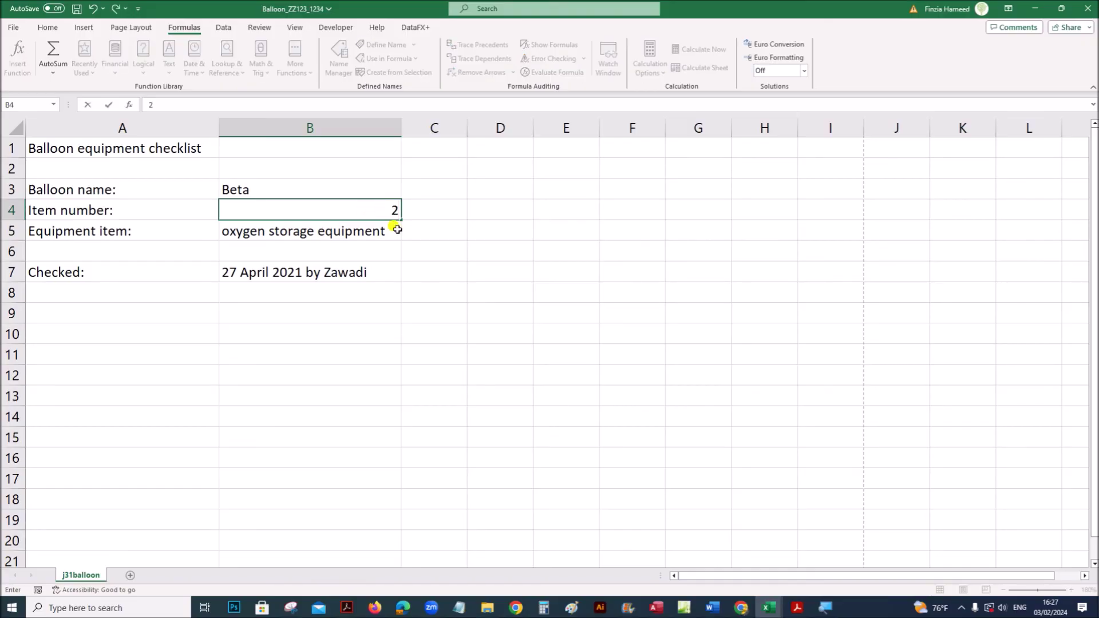
click(445, 290)
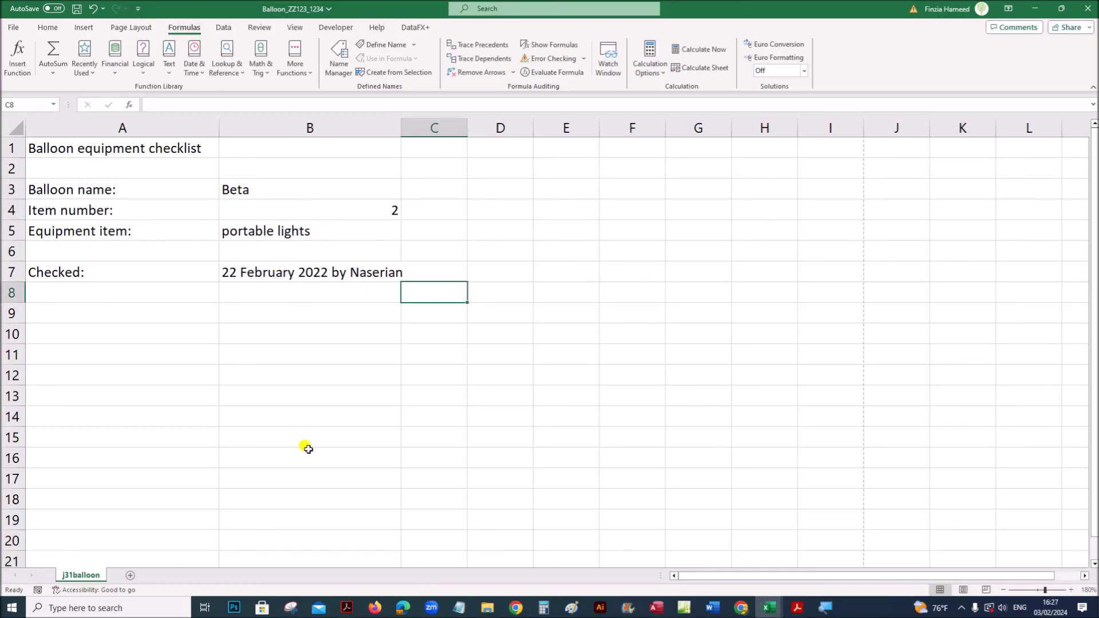
Step: Read the page-fit, cell visibility and headings requirements for the values printout in question 19 of 0417_s22_qp_31.pdf
mouse_move(347, 608)
click(300, 557)
scroll(300, 557, down, 3)
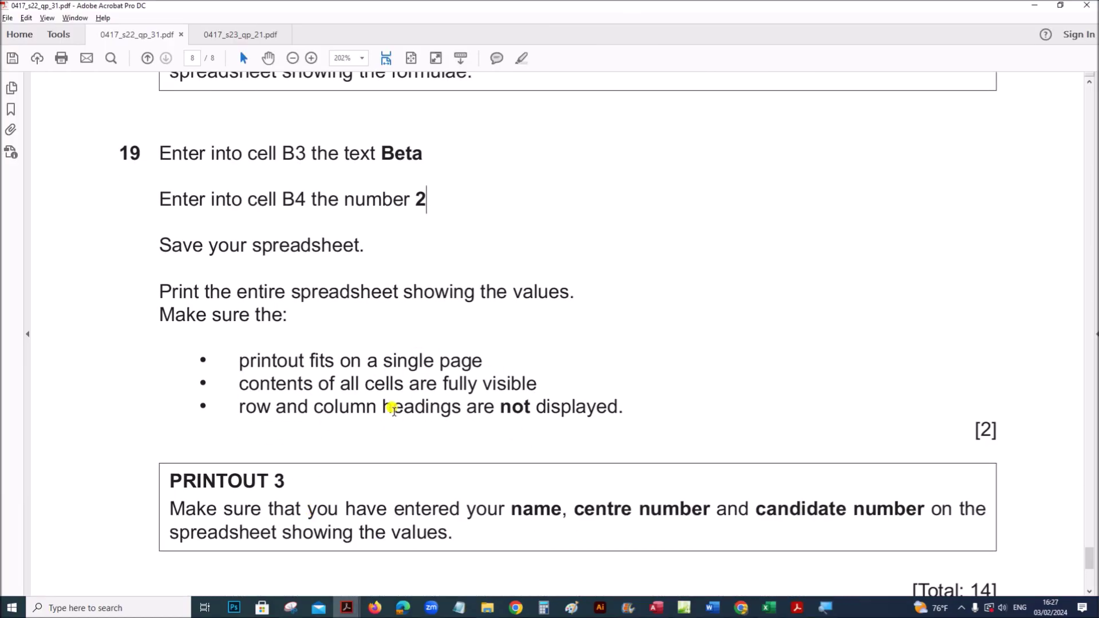
drag(306, 362, 465, 359)
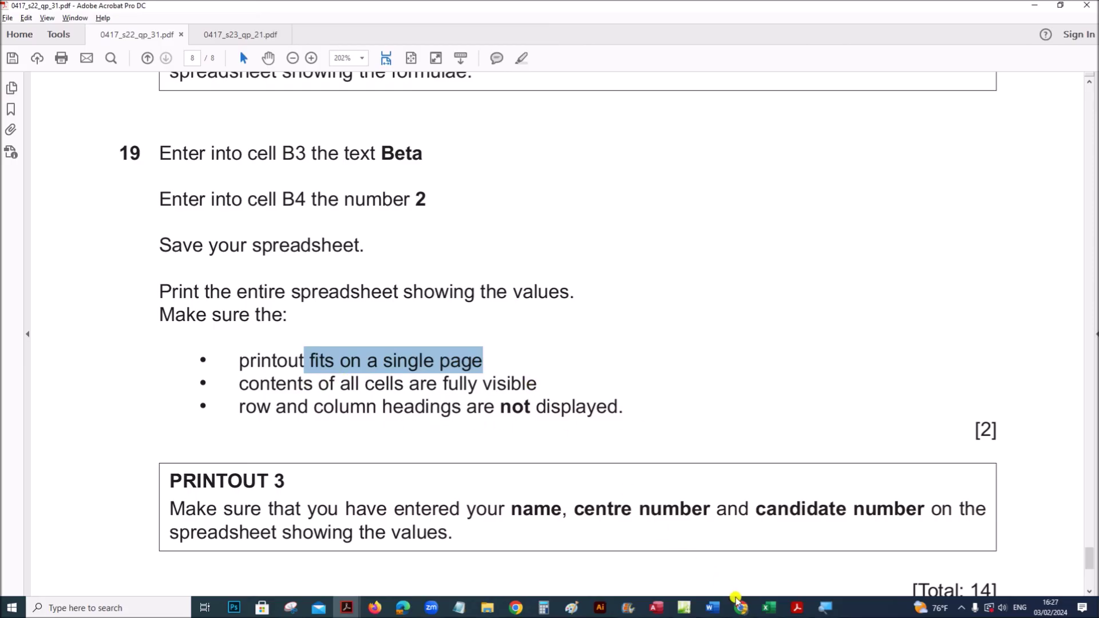
Step: Open the print settings of Balloon_ZZ123_1234 and turn off printing of row and column headings in the page setup
mouse_move(769, 607)
click(708, 575)
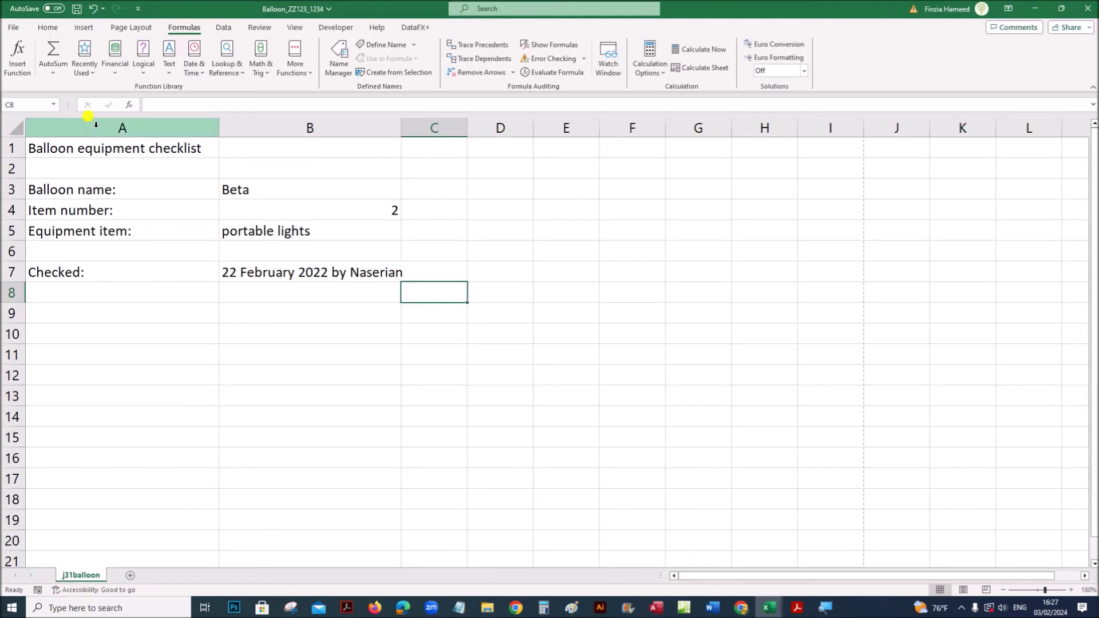
click(18, 33)
click(58, 227)
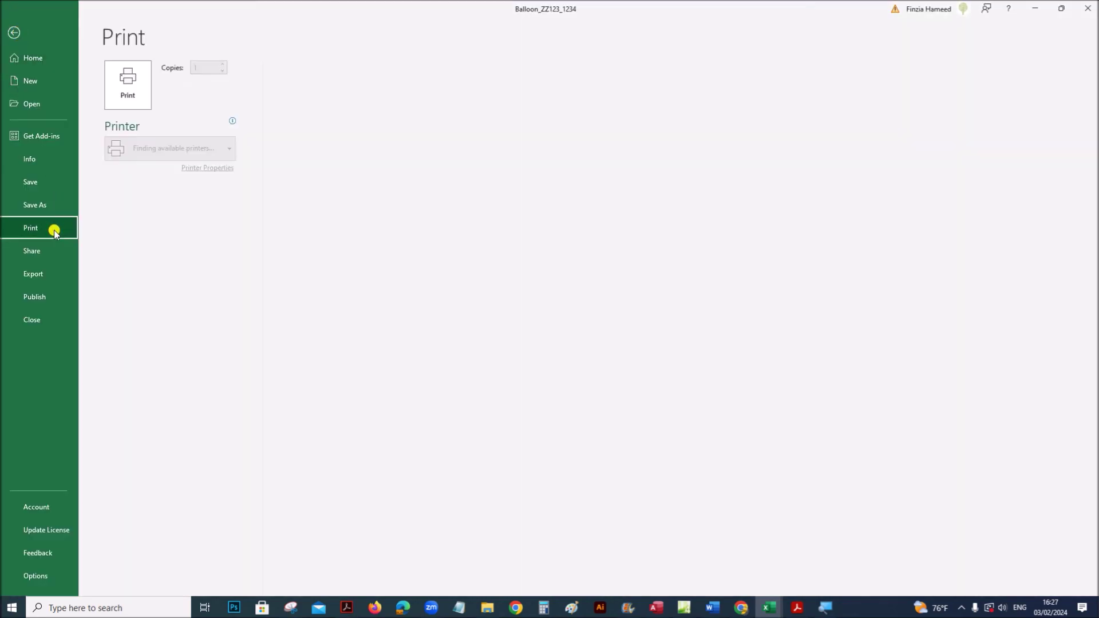
click(216, 403)
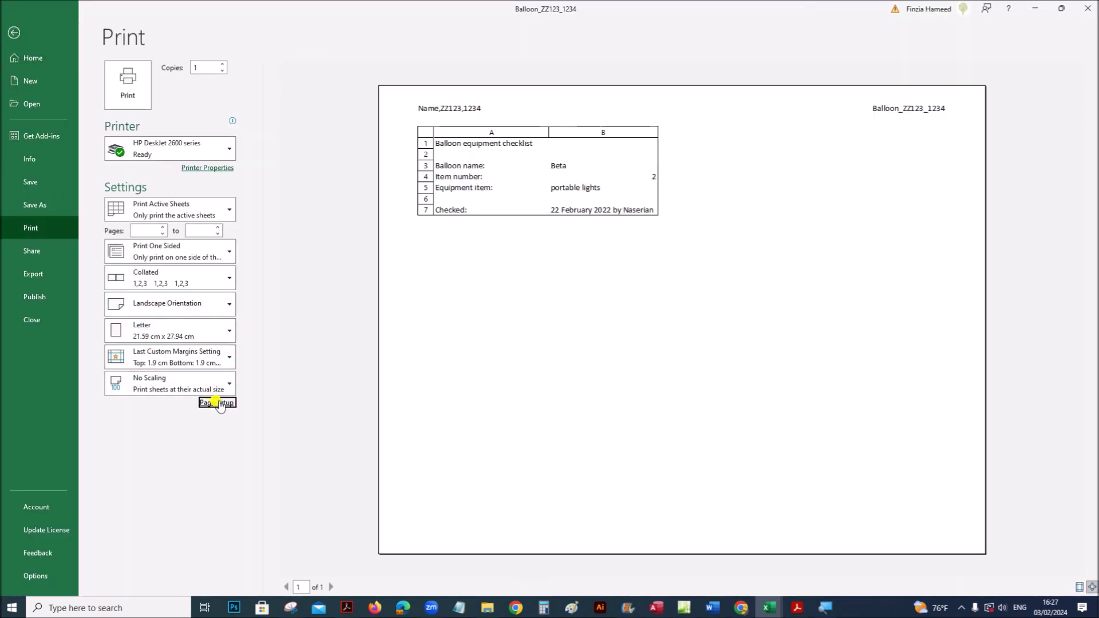
click(651, 173)
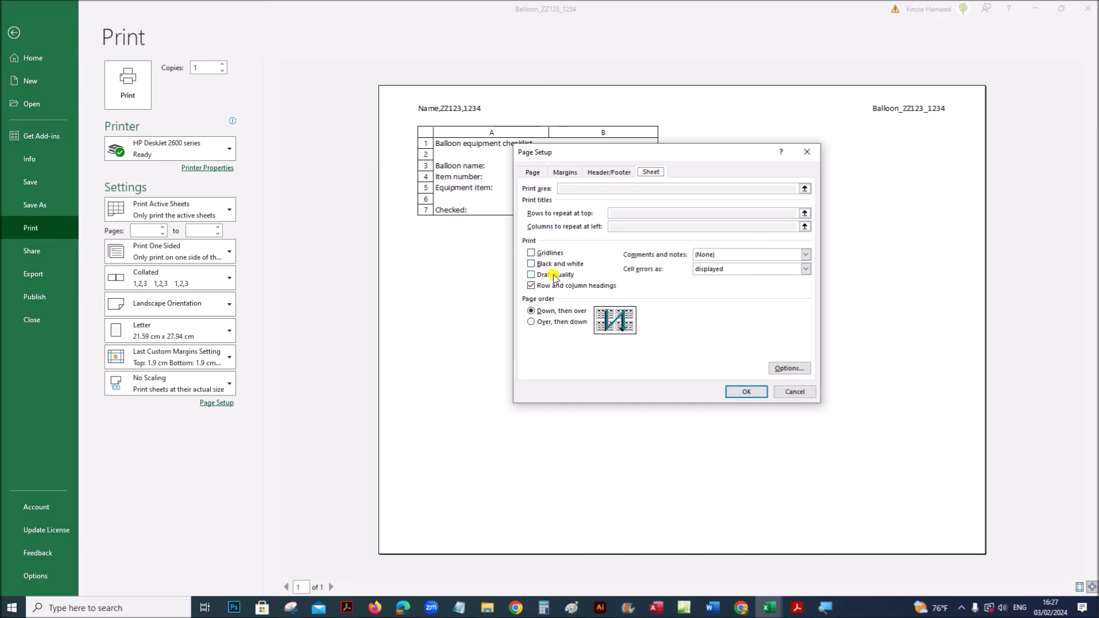
click(734, 390)
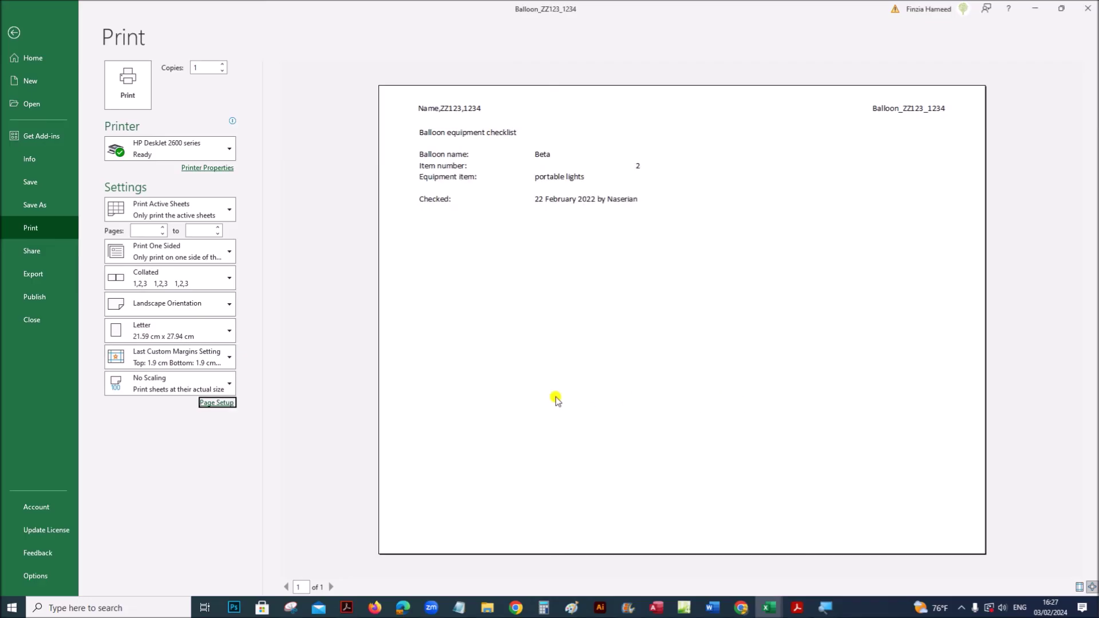
Step: Set the print scaling to Fit Sheet on One Page, and return to the worksheet
click(166, 388)
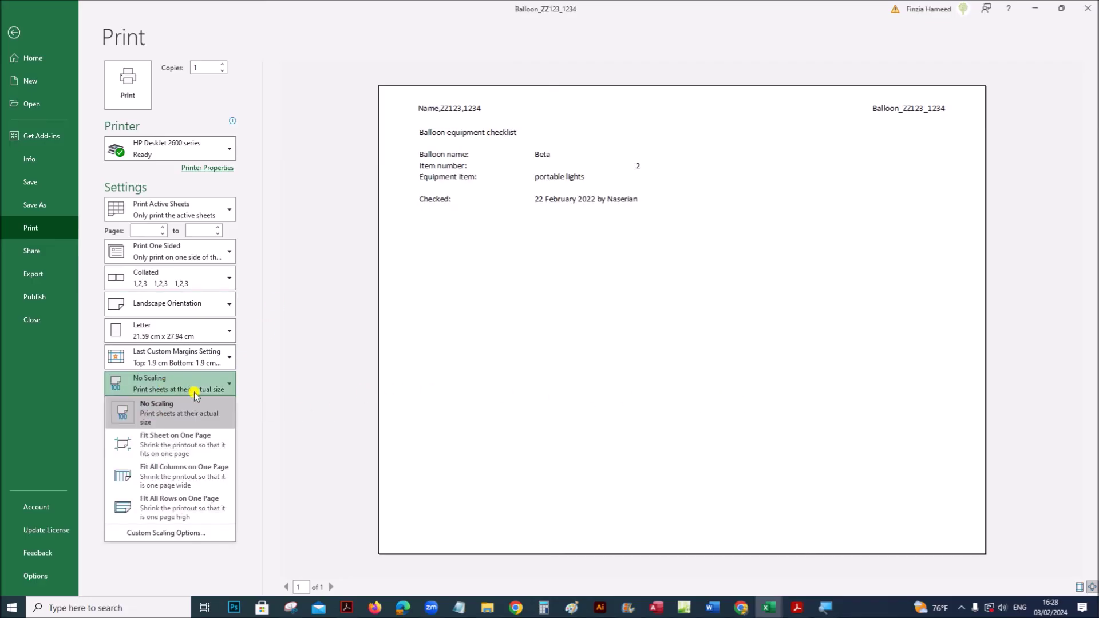
click(196, 446)
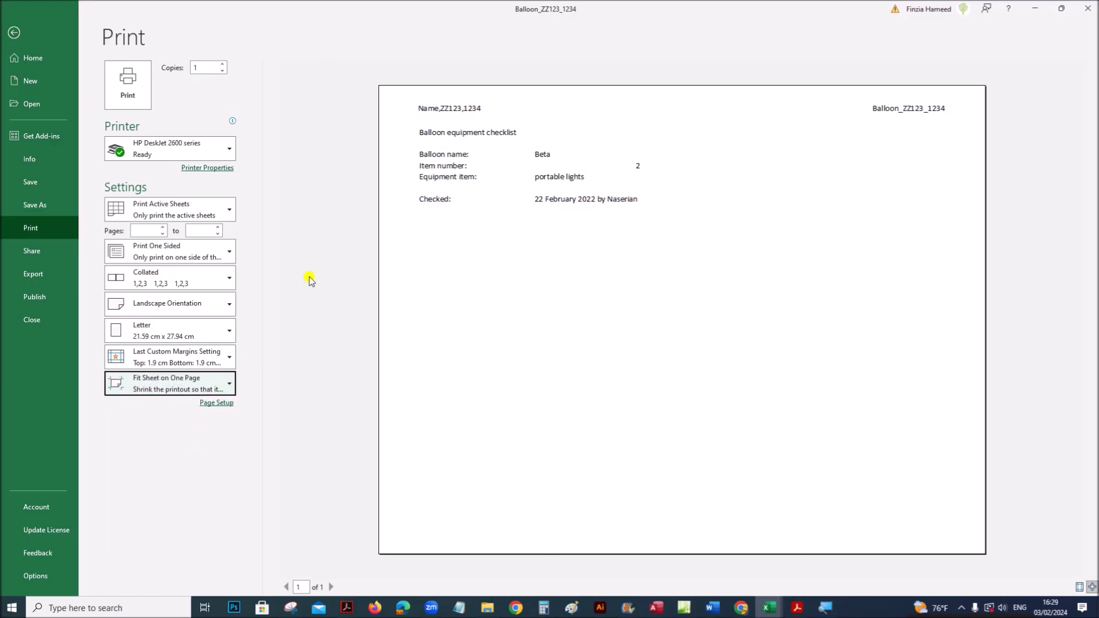
click(35, 33)
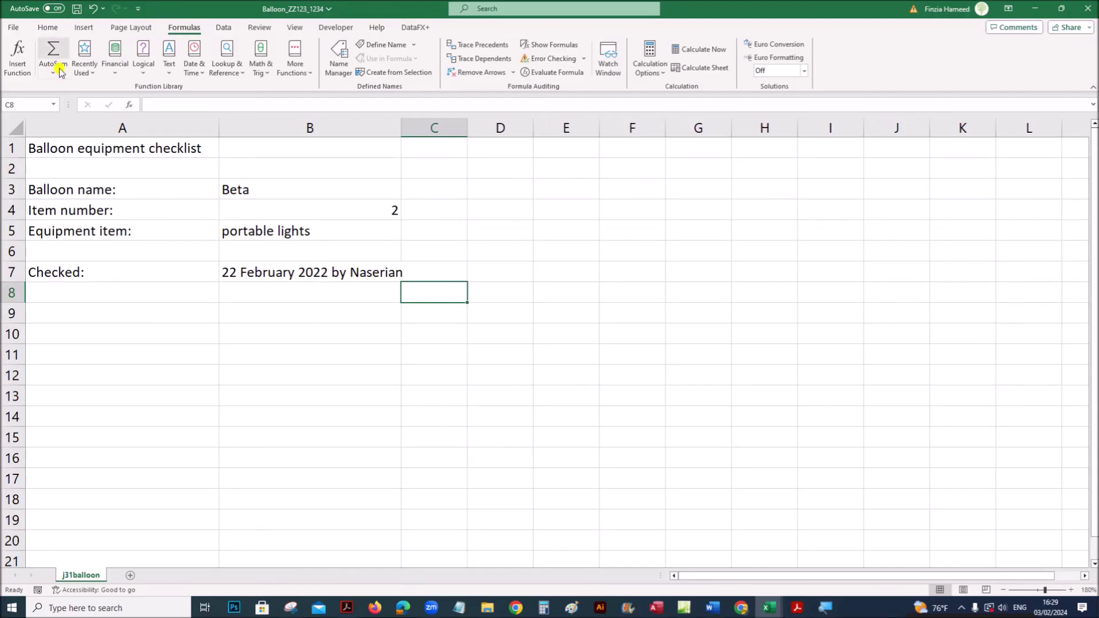
Step: Review the Task 5 spreadsheet instructions, questions 15 to 19, in 0417_s22_qp_31.pdf
mouse_move(347, 607)
click(300, 574)
scroll(343, 544, down, 5)
scroll(346, 535, up, 2)
scroll(346, 535, up, 4)
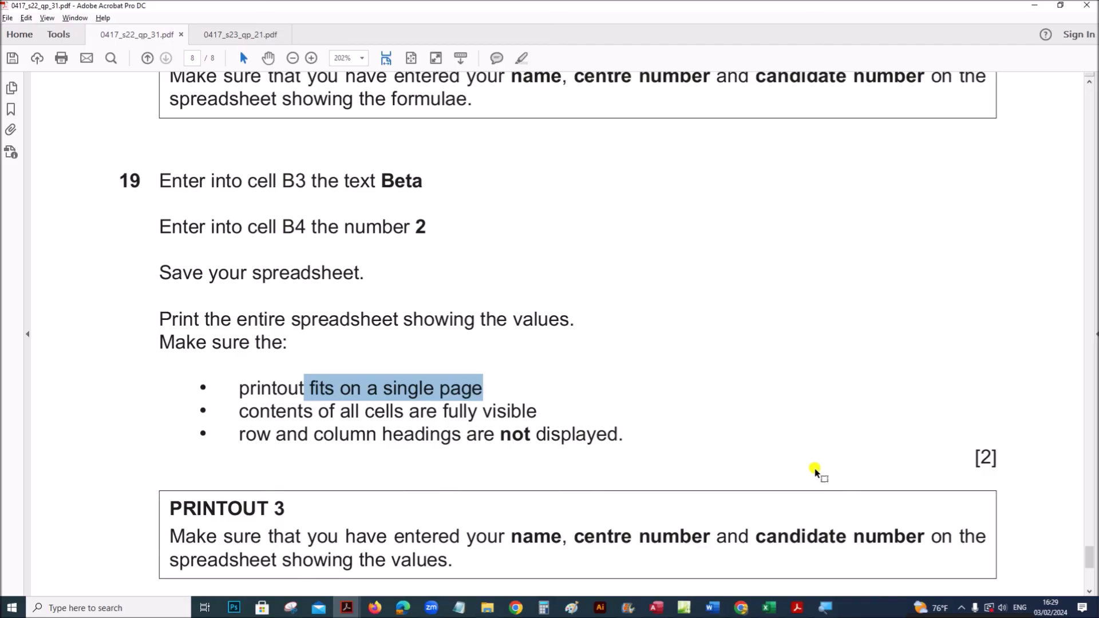
scroll(790, 478, up, 5)
scroll(778, 473, up, 10)
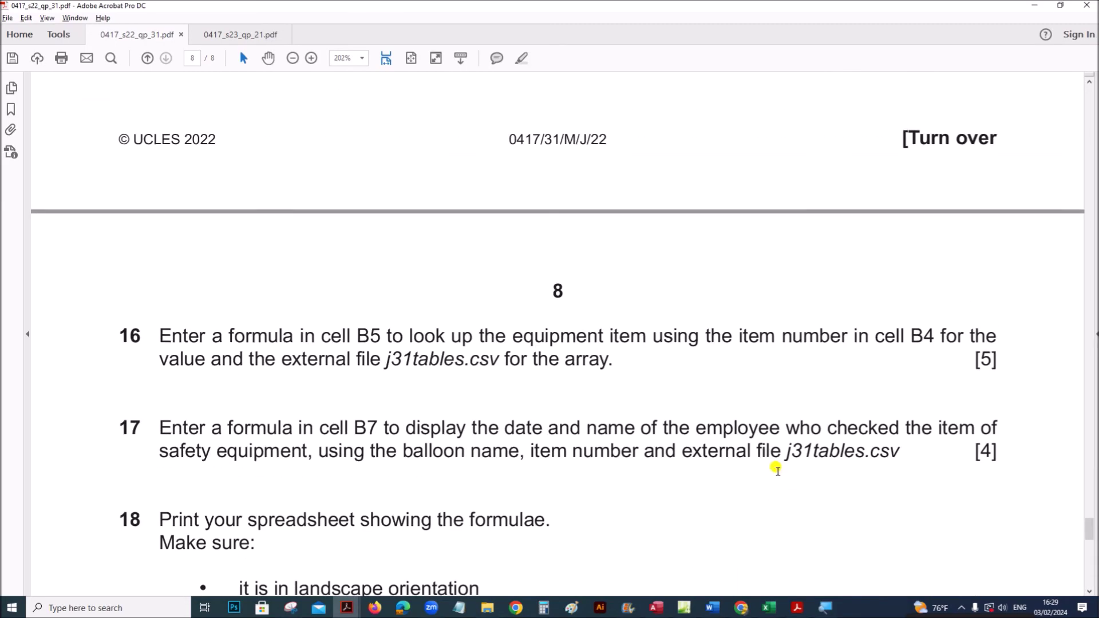
scroll(780, 472, up, 7)
scroll(777, 467, down, 5)
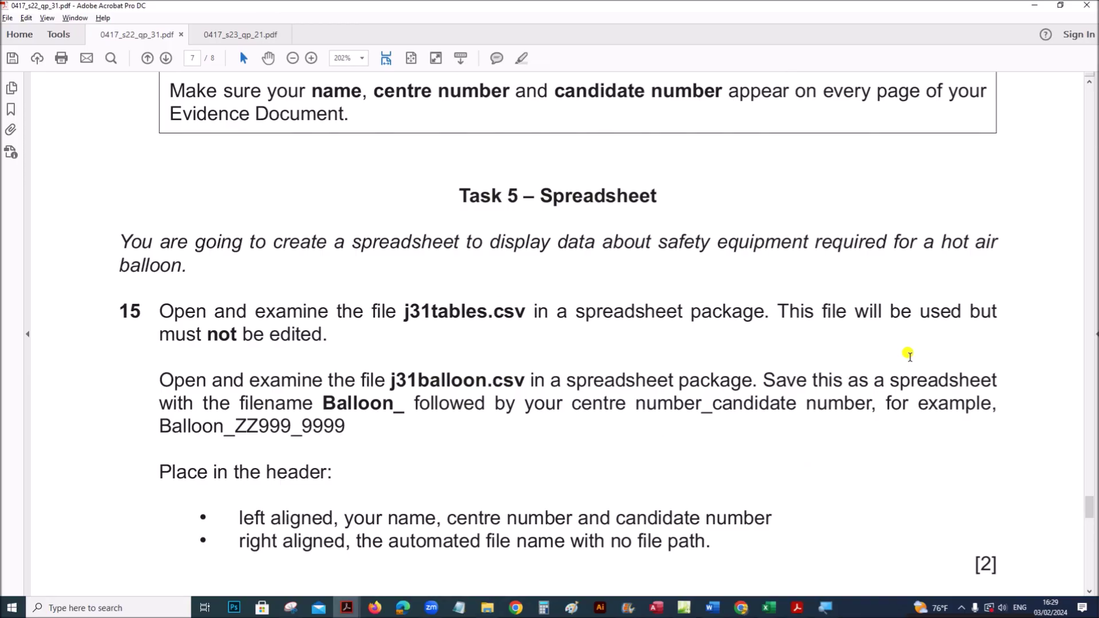